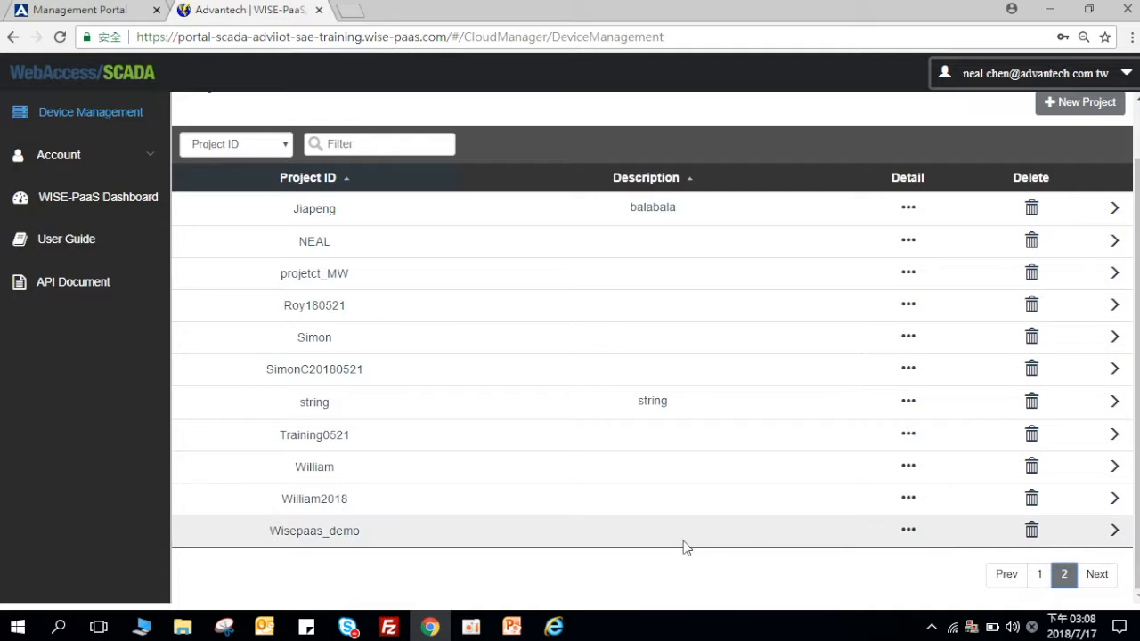
# Step: Open the William project's SCADA List from page 2 of the project list
pyautogui.click(353, 470)
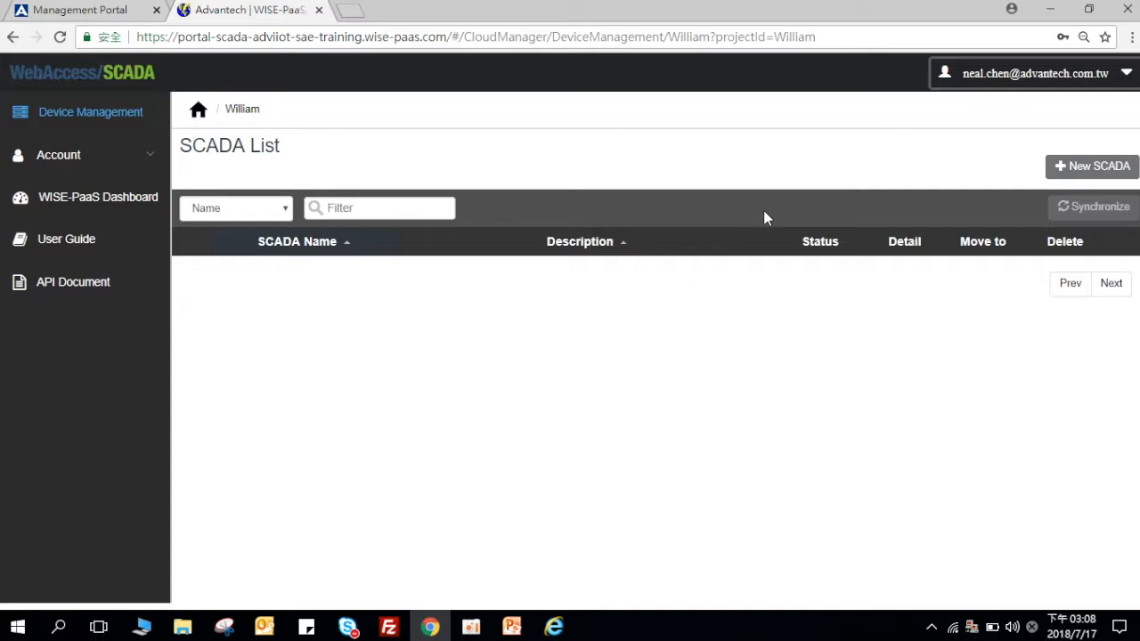
# Step: Create a new SCADA named WilliamSCADA in the William project
pyautogui.click(1096, 167)
pyautogui.click(468, 319)
pyautogui.write('William')
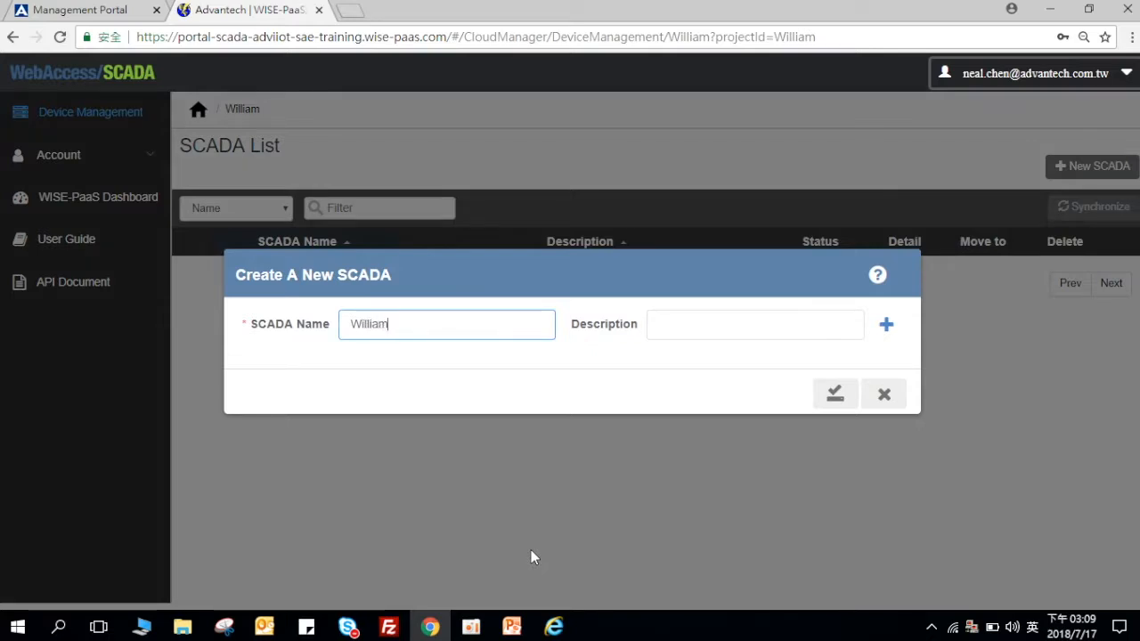
pyautogui.write('SV')
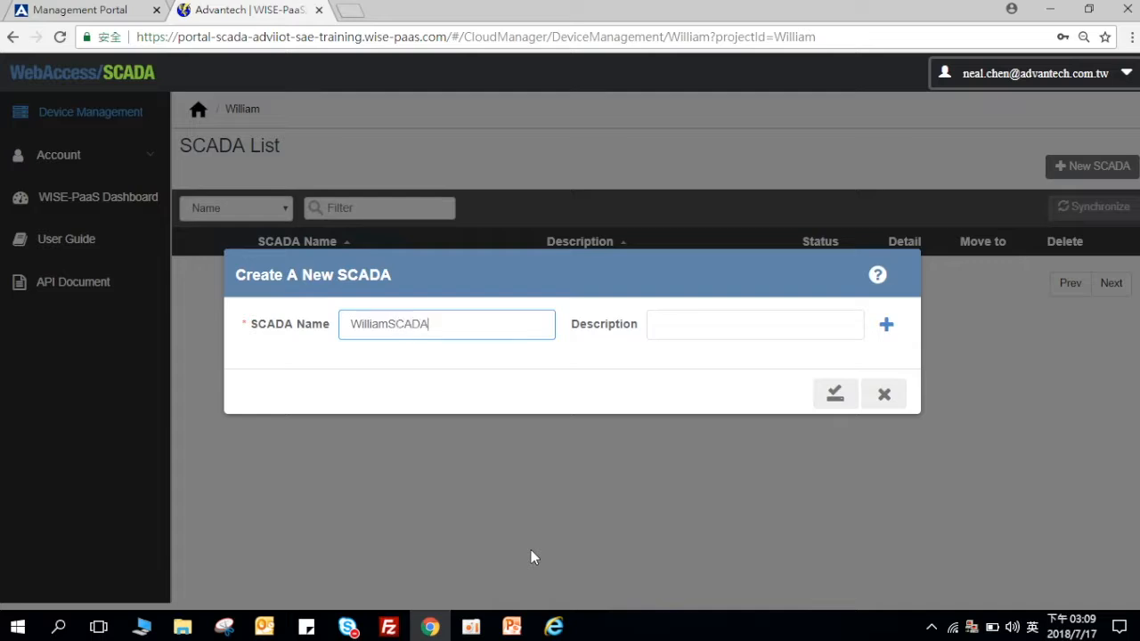
pyautogui.click(833, 394)
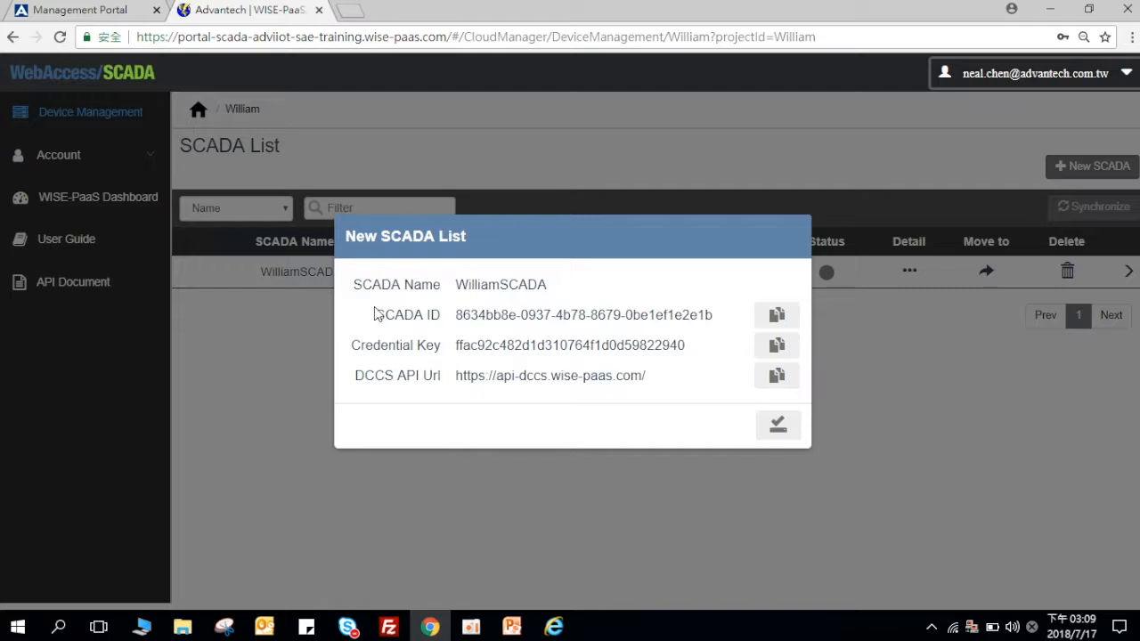
# Step: Copy the SCADA ID, credential key and DCCS API URL into a new Notepad document
pyautogui.moveTo(374, 314); pyautogui.dragTo(692, 386)
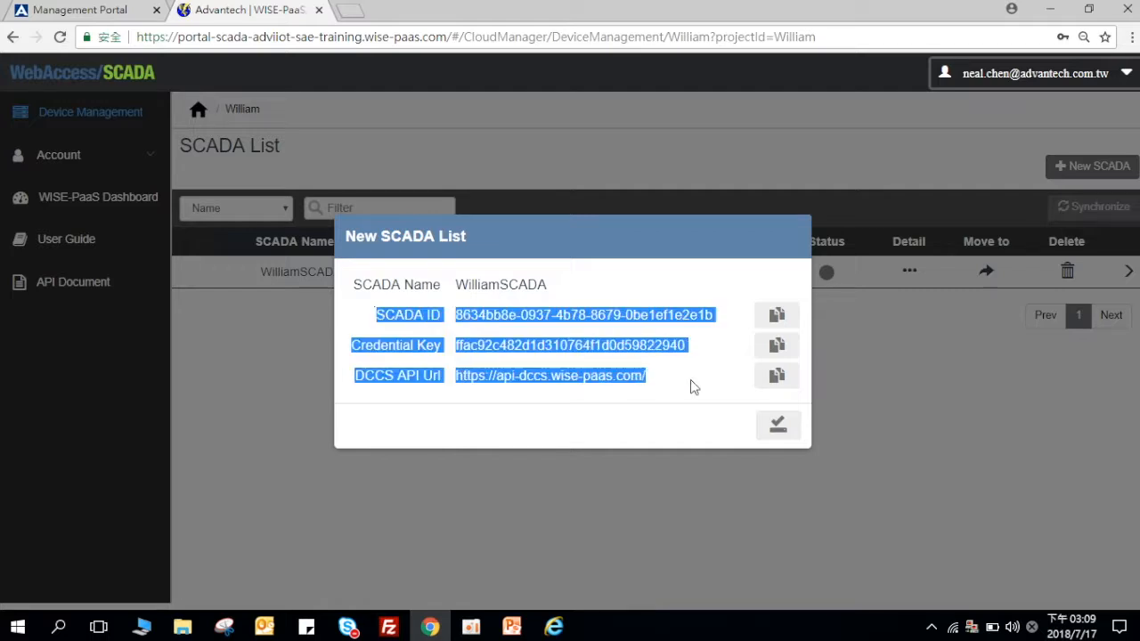
pyautogui.rightClick(637, 353)
pyautogui.click(646, 363)
pyautogui.press('super')
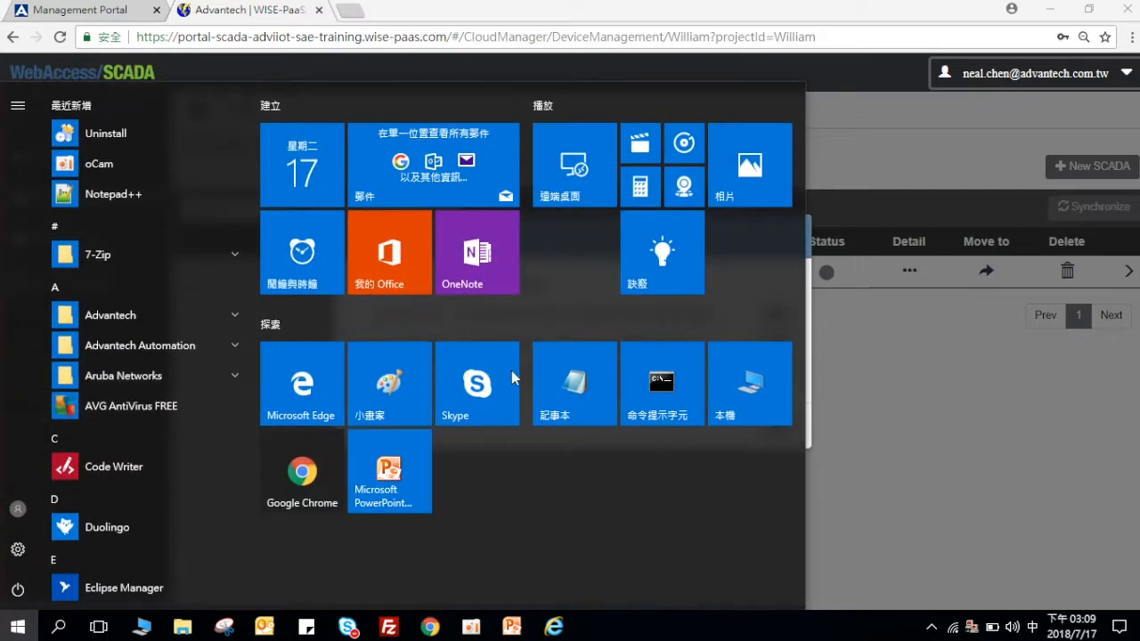
pyautogui.click(566, 361)
pyautogui.hotkey('ctrl', 'v')
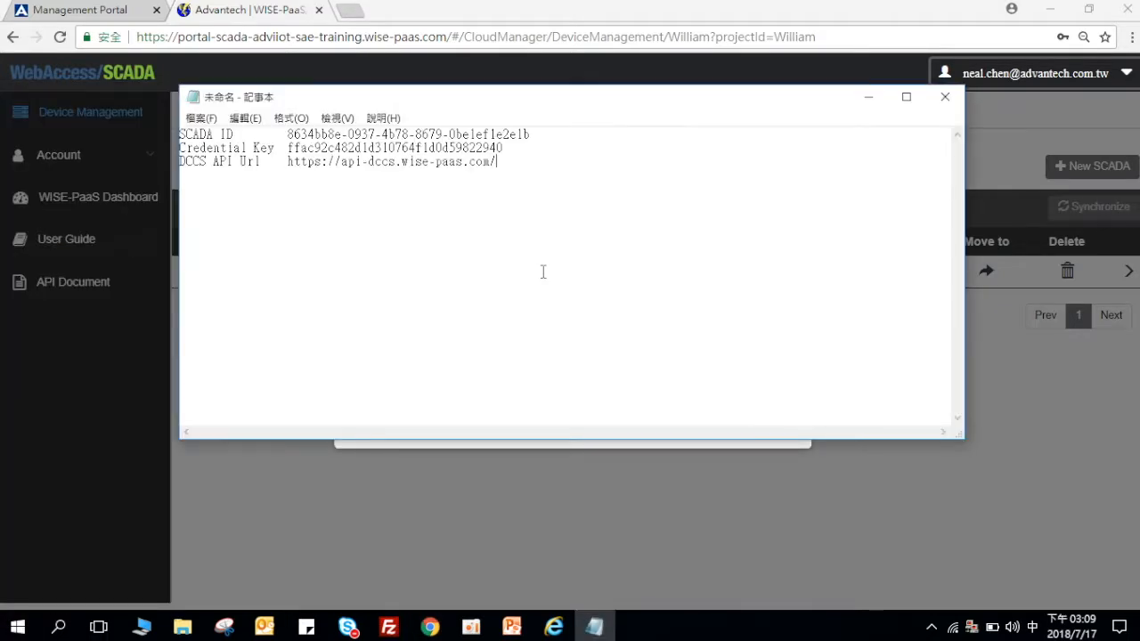
# Step: Minimize Notepad and close the new SCADA's details dialog
pyautogui.moveTo(765, 100); pyautogui.dragTo(783, 123)
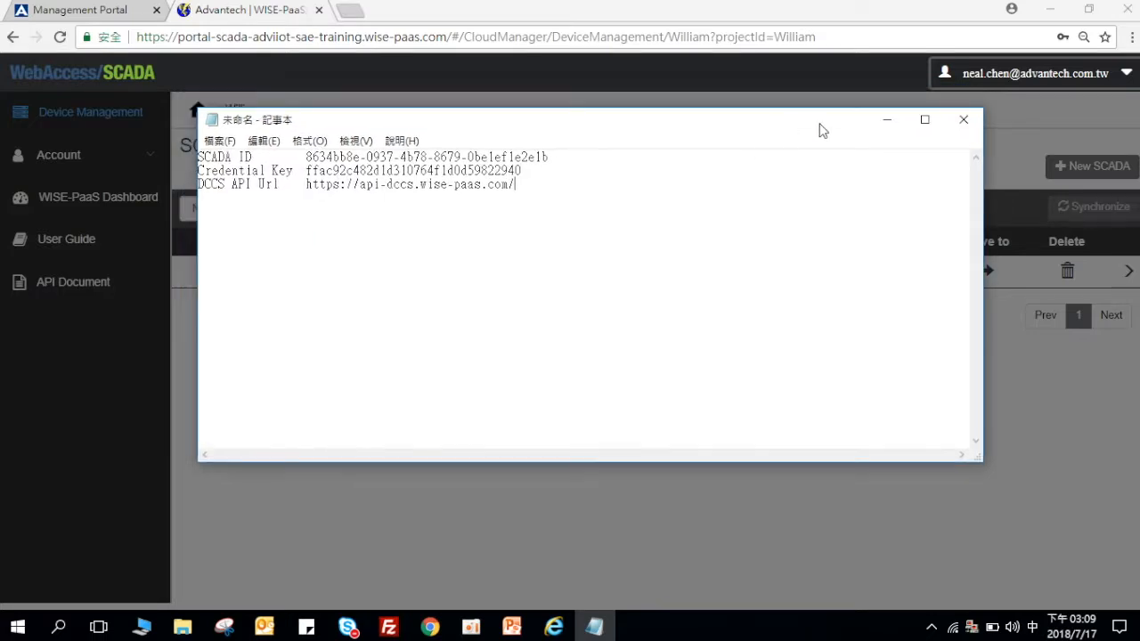
pyautogui.click(886, 130)
pyautogui.click(775, 423)
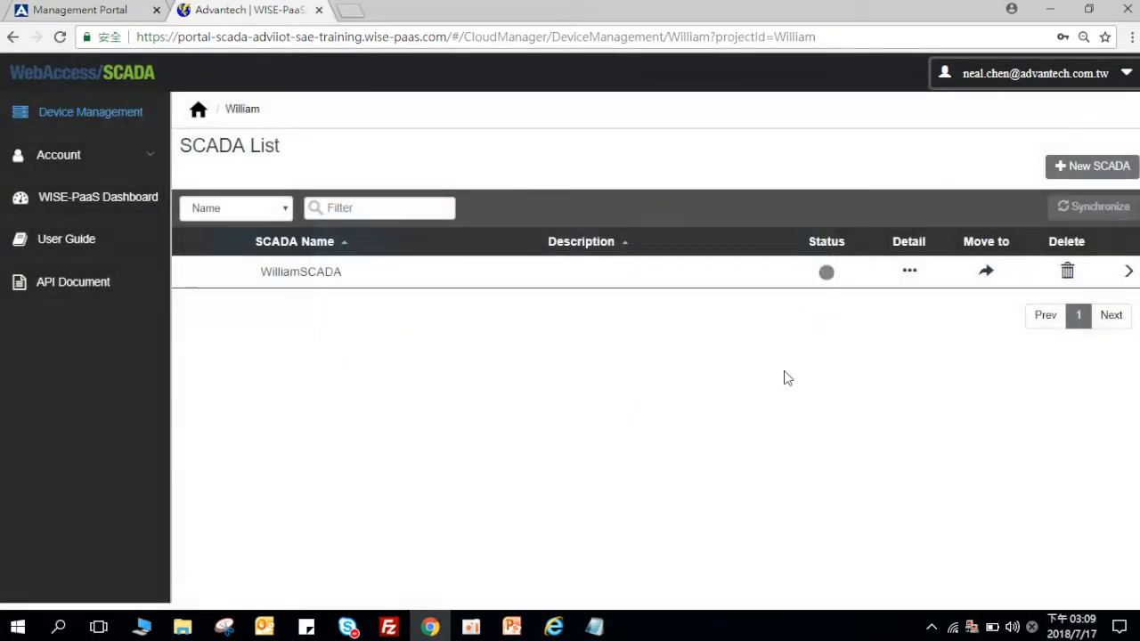
# Step: Open local WebAccess Project Management via the tray icon's Project Home
pyautogui.rightClick(972, 627)
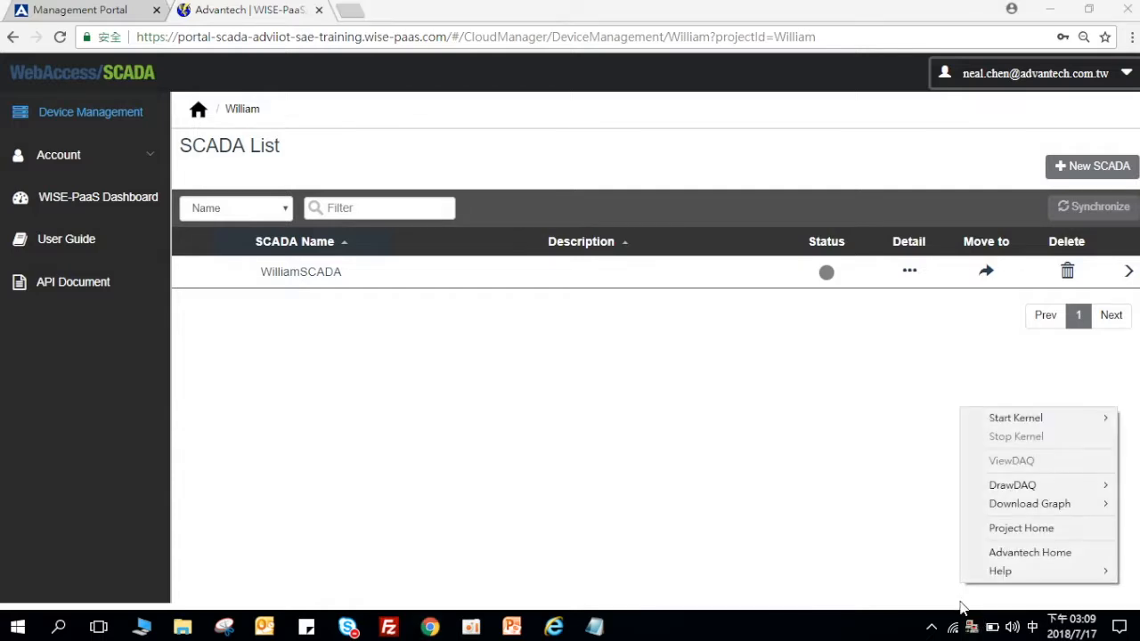
pyautogui.click(984, 530)
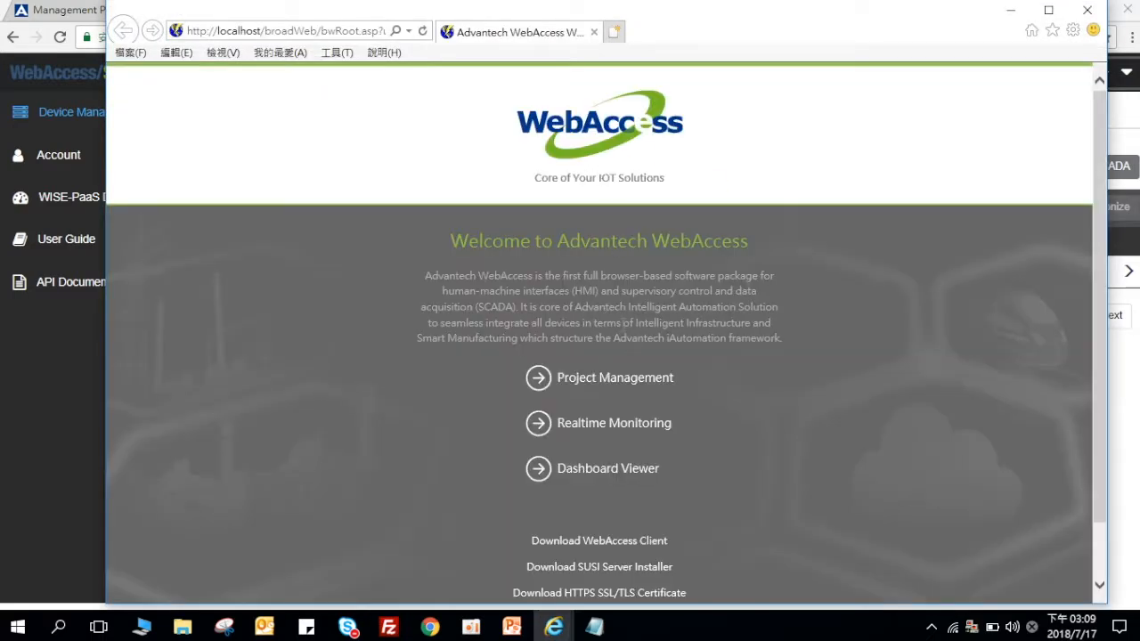
pyautogui.click(536, 378)
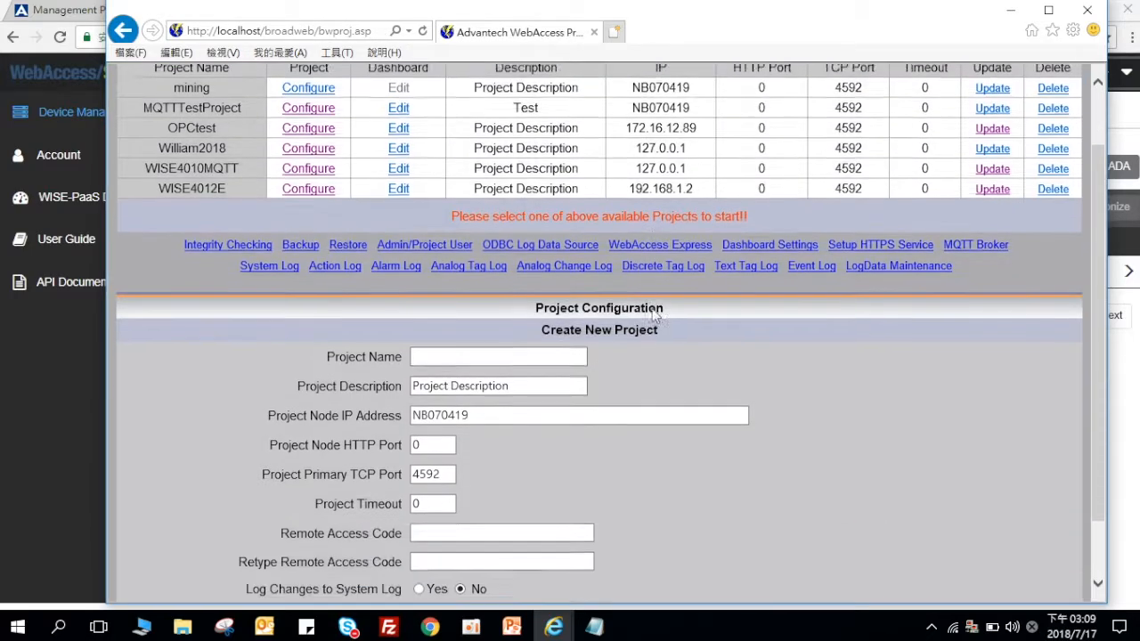
pyautogui.scroll(-2, 643, 334)
# Step: Create local project William at node IP 127.0.0.1 and open its properties
pyautogui.click(540, 351)
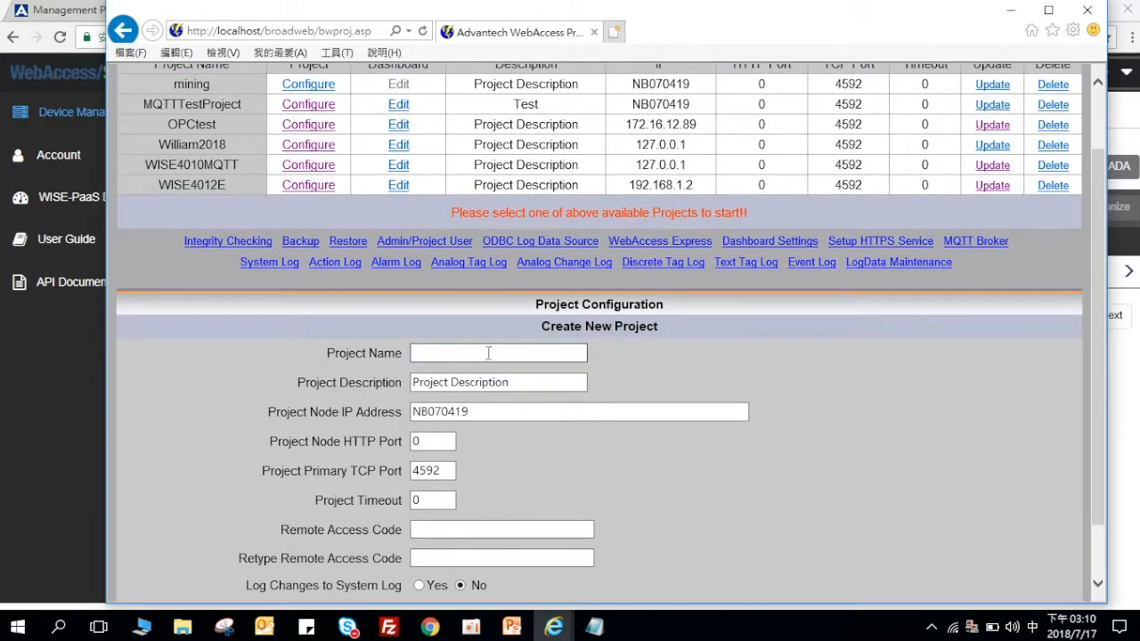
pyautogui.write('William')
pyautogui.scroll(-2, 555, 427)
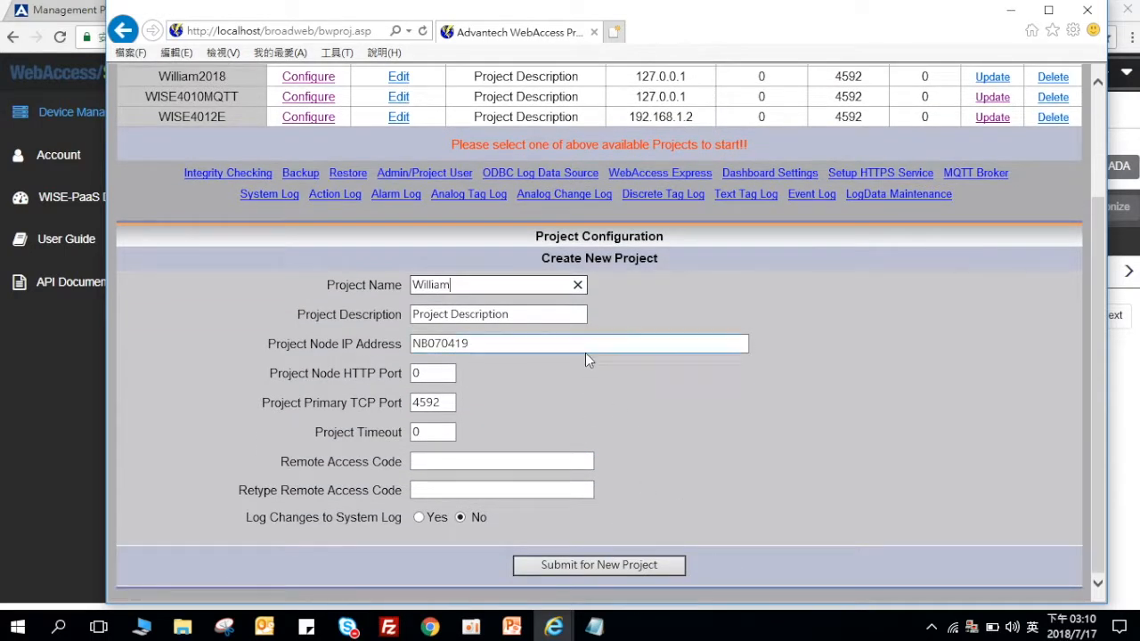
pyautogui.click(564, 344)
pyautogui.hotkey('shift', 'Left')
pyautogui.hotkey('shift', 'Left')
pyautogui.hotkey('shift', 'Left')
pyautogui.hotkey('shift', 'Left')
pyautogui.hotkey('shift', 'Left')
pyautogui.hotkey('shift', 'Left')
pyautogui.hotkey('shift', 'Left')
pyautogui.hotkey('shift', 'Left')
pyautogui.write('127.0.0.')
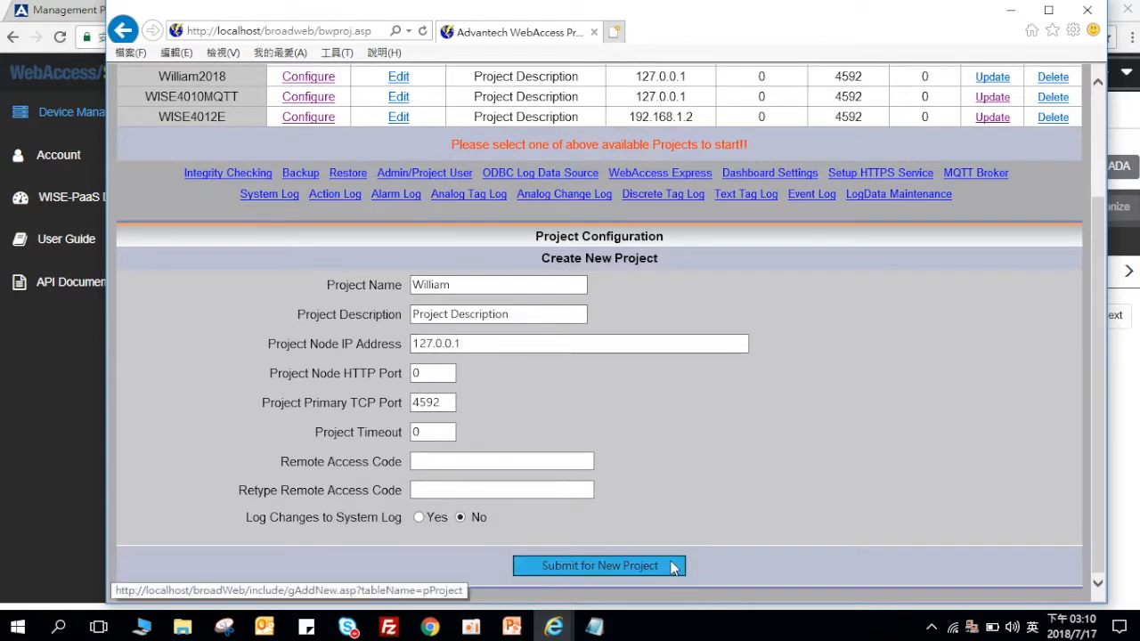
pyautogui.click(599, 565)
pyautogui.click(636, 372)
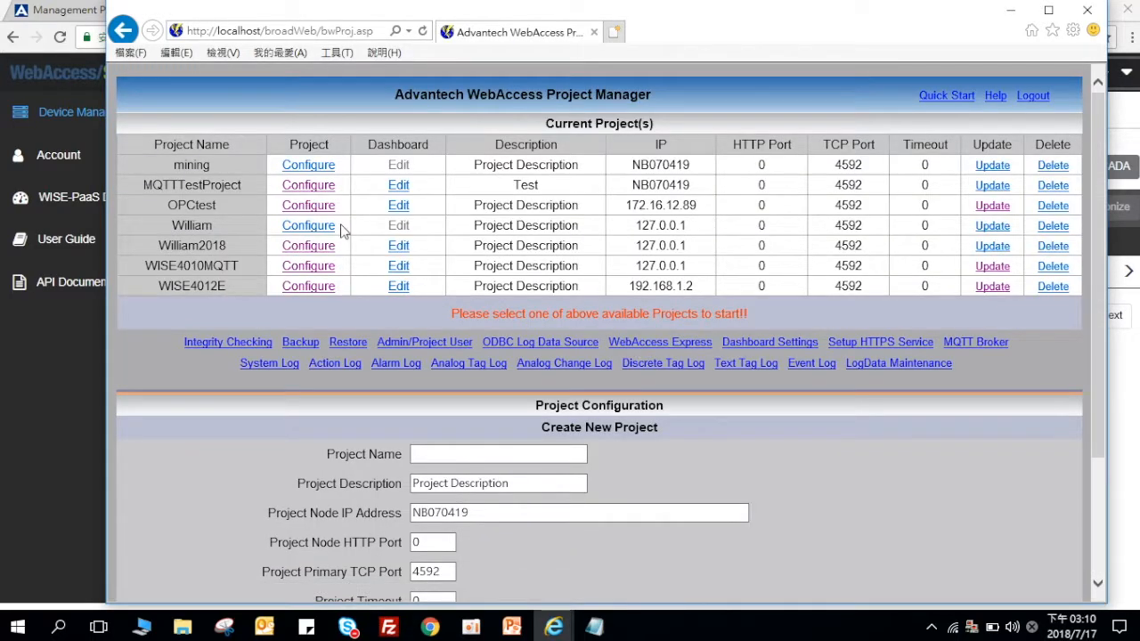
pyautogui.click(330, 228)
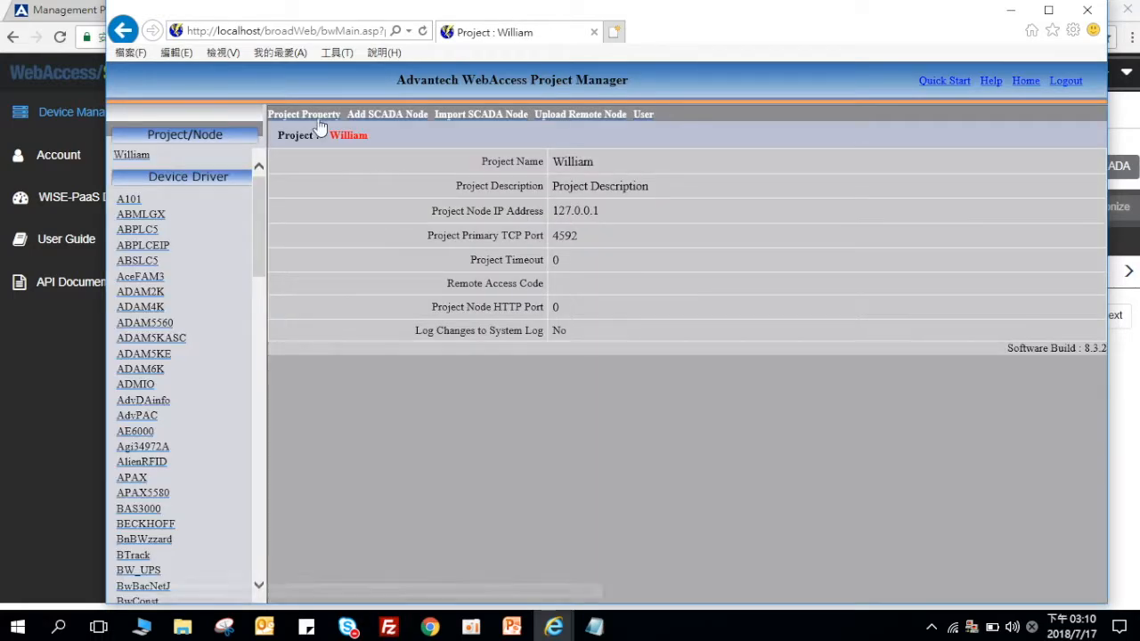
# Step: Add SCADA node WilliamSCADA at IP 127.0.0.1 to the William project
pyautogui.click(373, 116)
pyautogui.click(542, 163)
pyautogui.write('W')
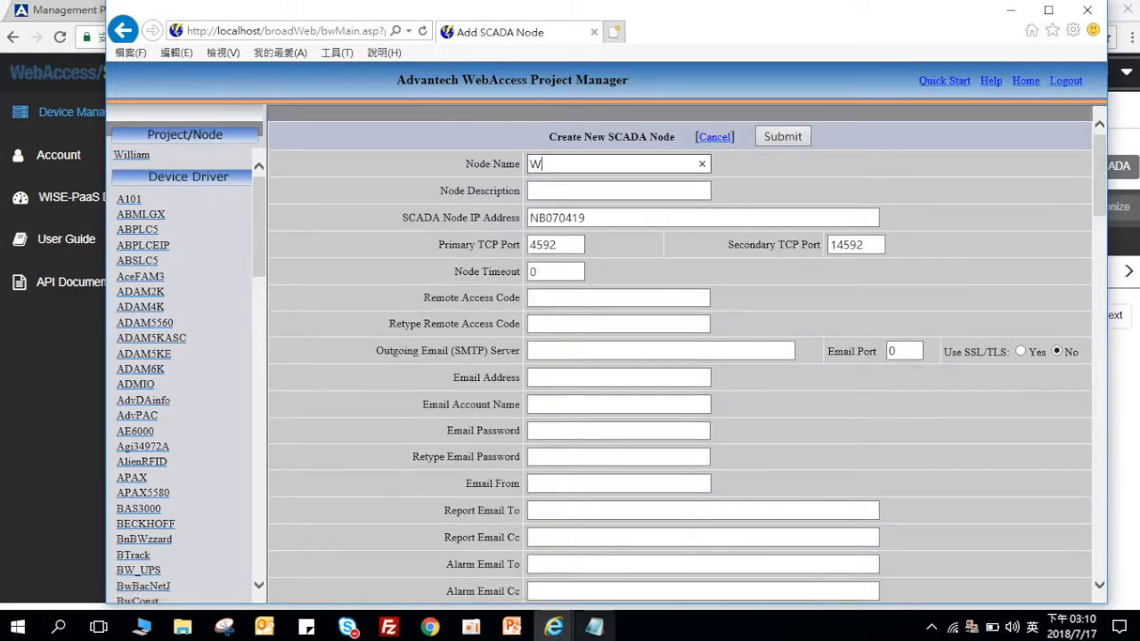
pyautogui.write('illiamSCADA')
pyautogui.doubleClick(610, 218)
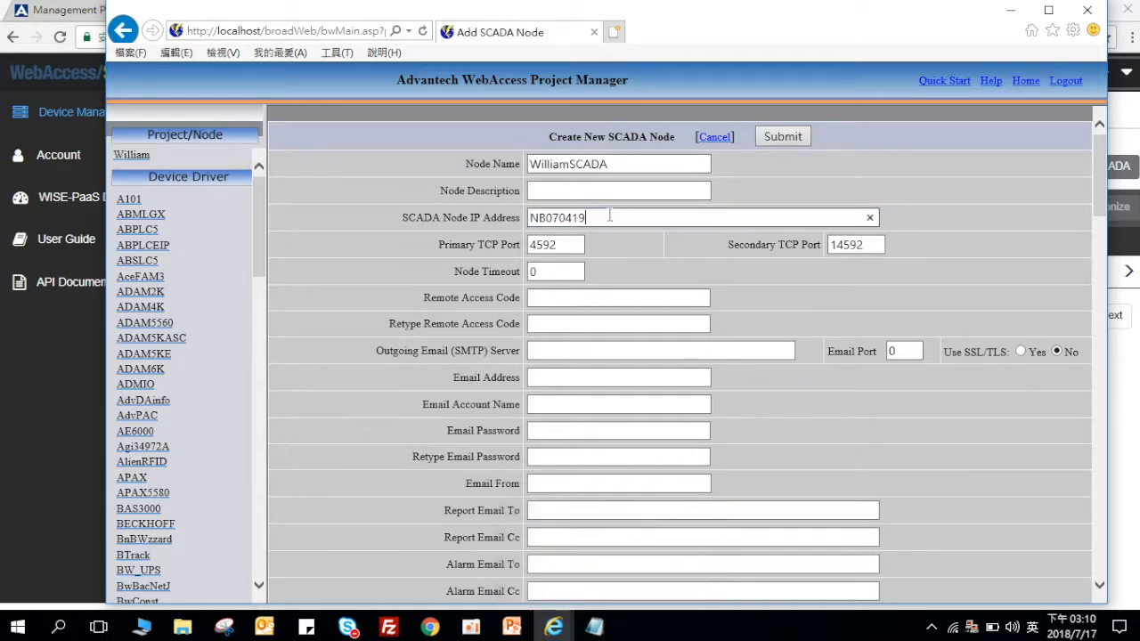
pyautogui.write('127.0.0.1')
pyautogui.click(798, 135)
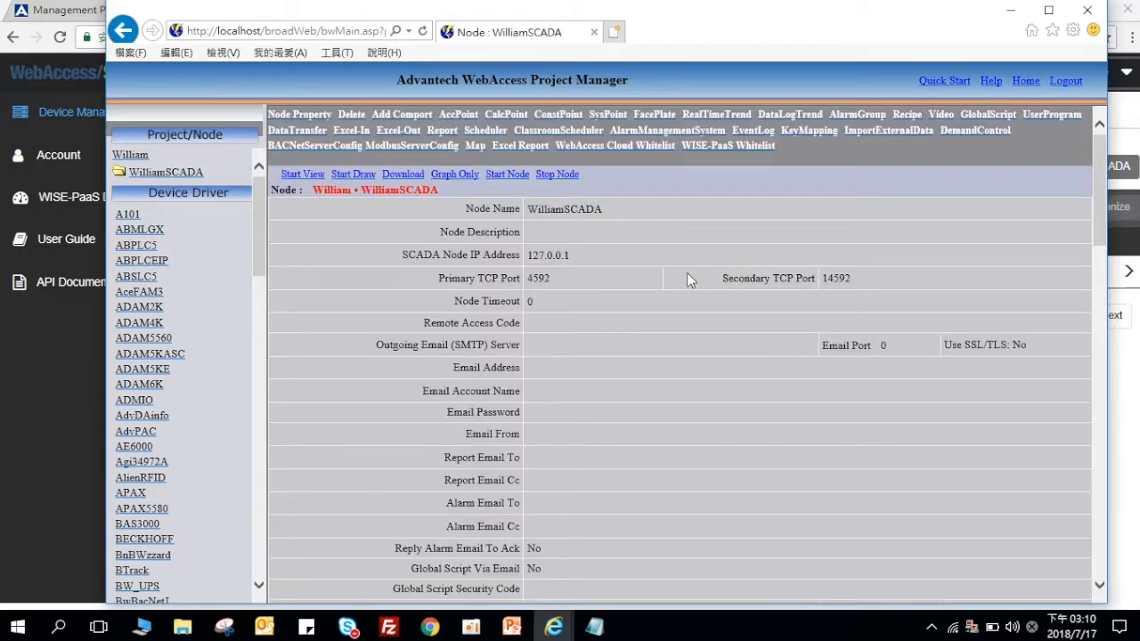
# Step: Enable the node's WISE-PaaS connection and paste the SCADA ID from the notes
pyautogui.scroll(-2, 472, 262)
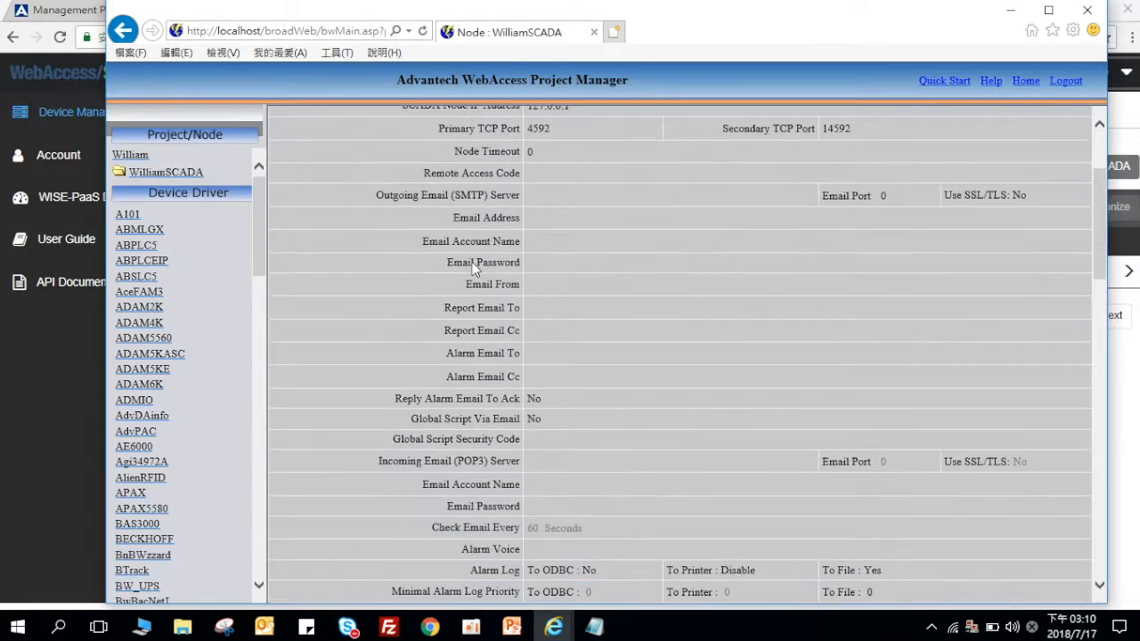
pyautogui.scroll(1, 474, 265)
pyautogui.scroll(1, 362, 161)
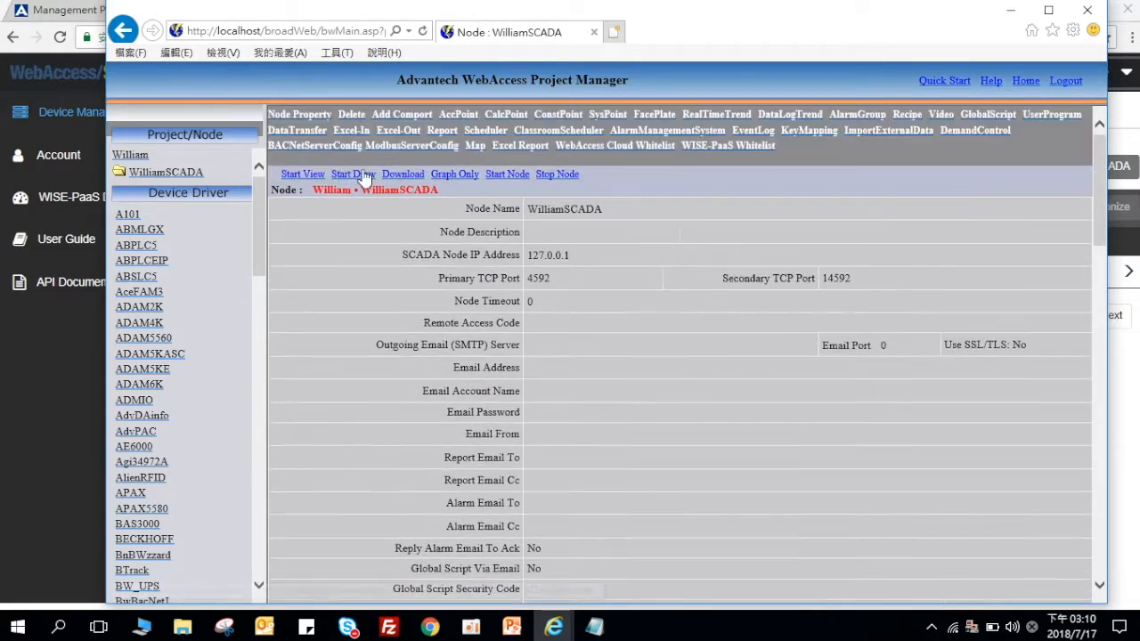
pyautogui.click(299, 122)
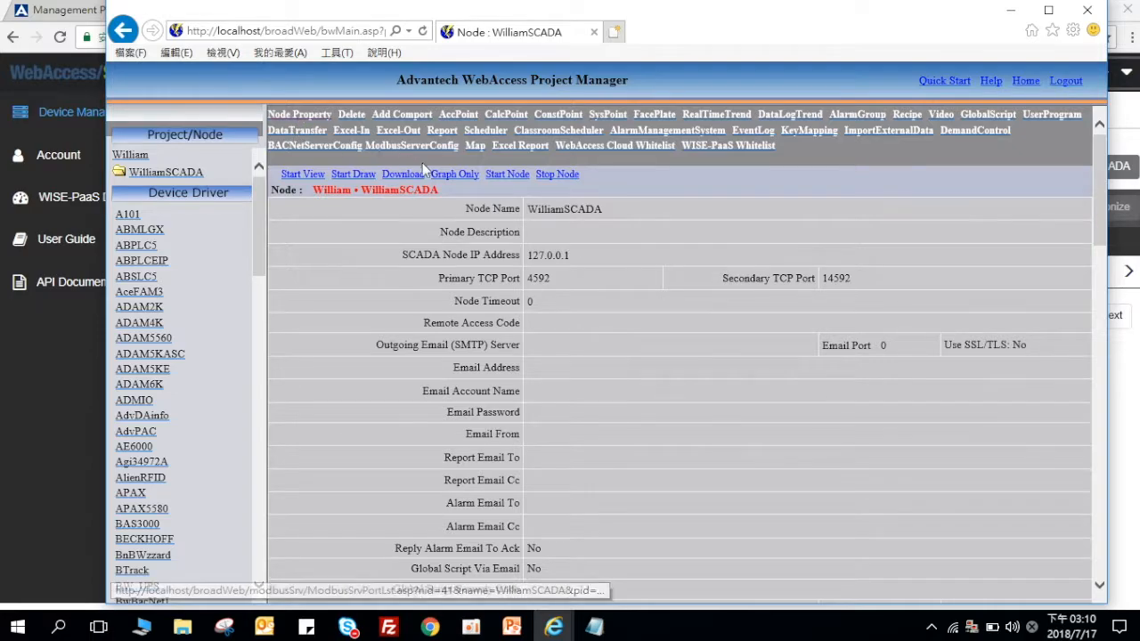
pyautogui.scroll(-8, 689, 327)
pyautogui.scroll(-12, 689, 328)
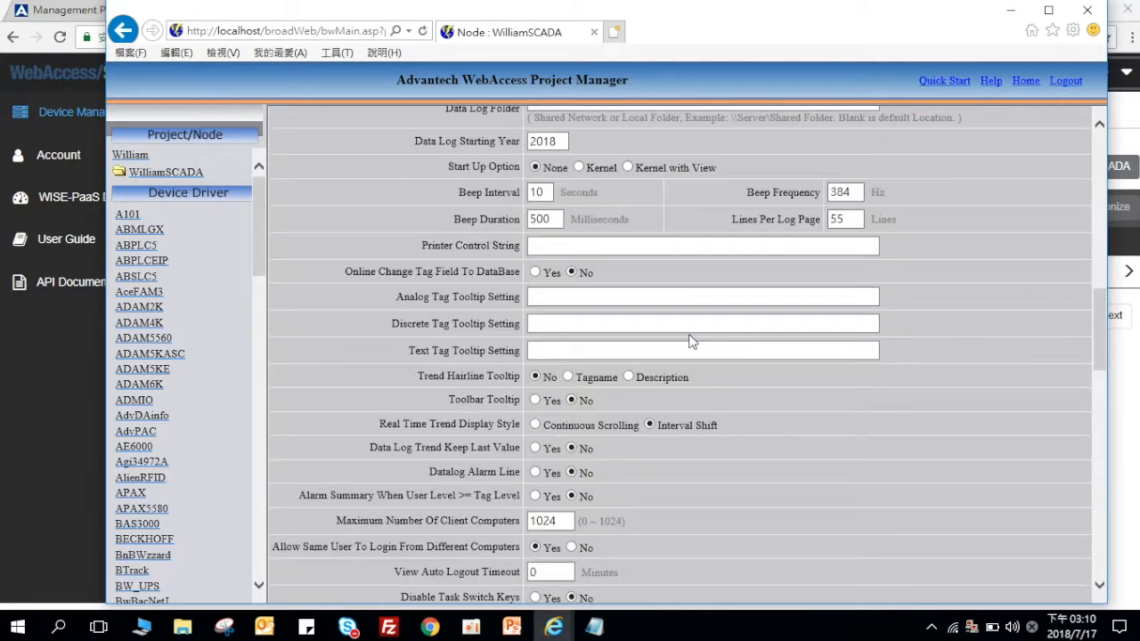
pyautogui.scroll(-3, 688, 340)
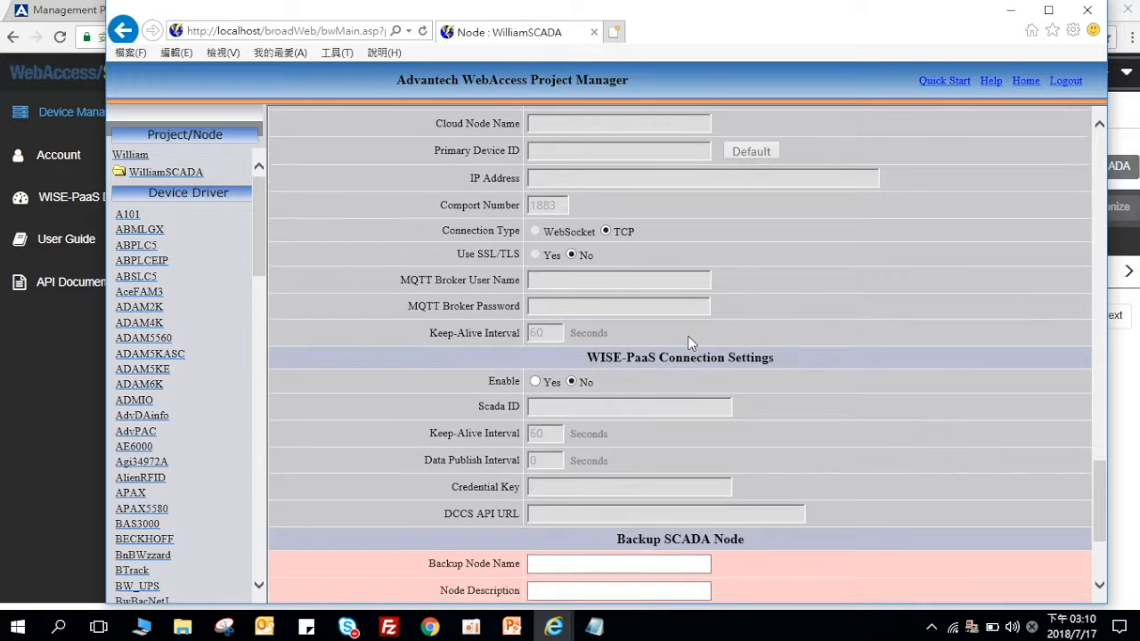
pyautogui.click(594, 628)
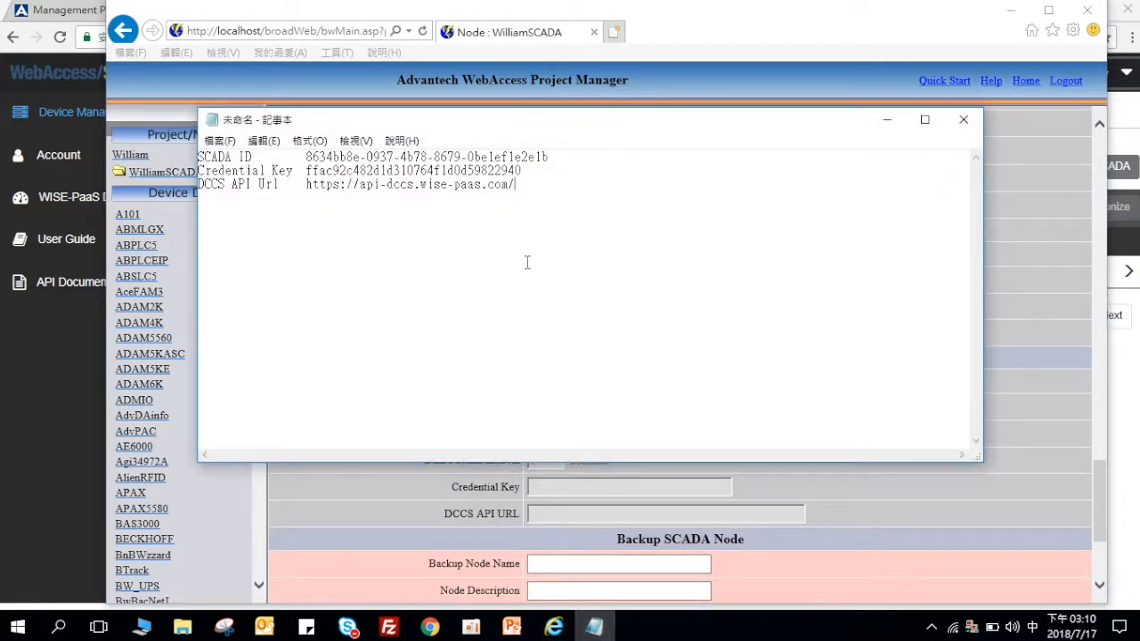
pyautogui.moveTo(553, 159); pyautogui.dragTo(306, 159)
pyautogui.hotkey('ctrl', 'c')
pyautogui.click(318, 507)
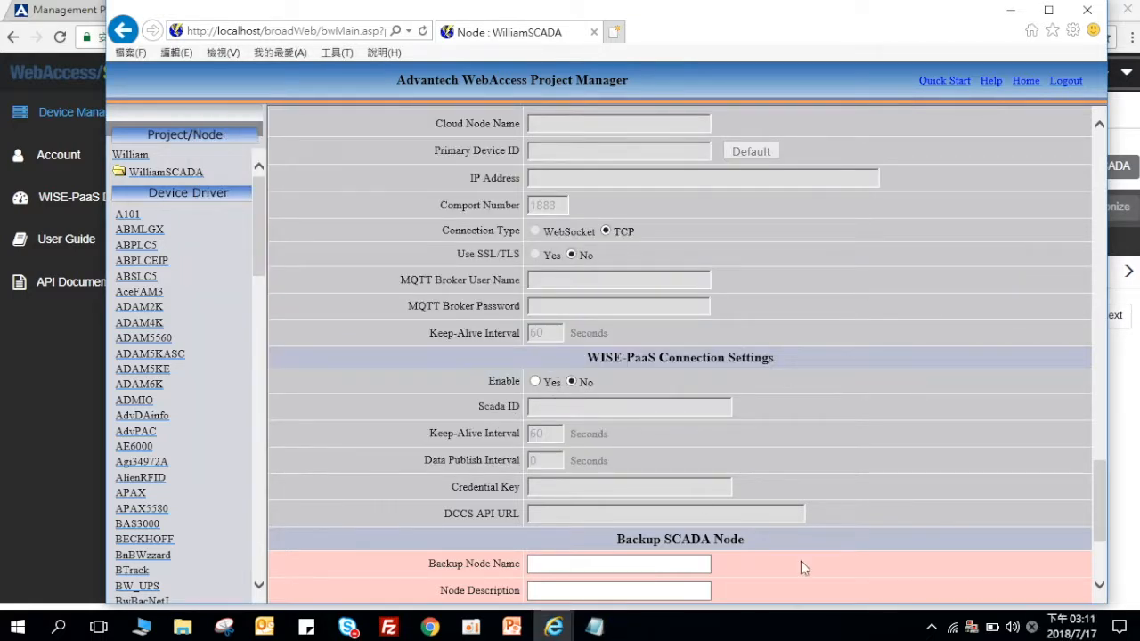
pyautogui.click(543, 382)
pyautogui.click(557, 414)
pyautogui.hotkey('ctrl', 'v')
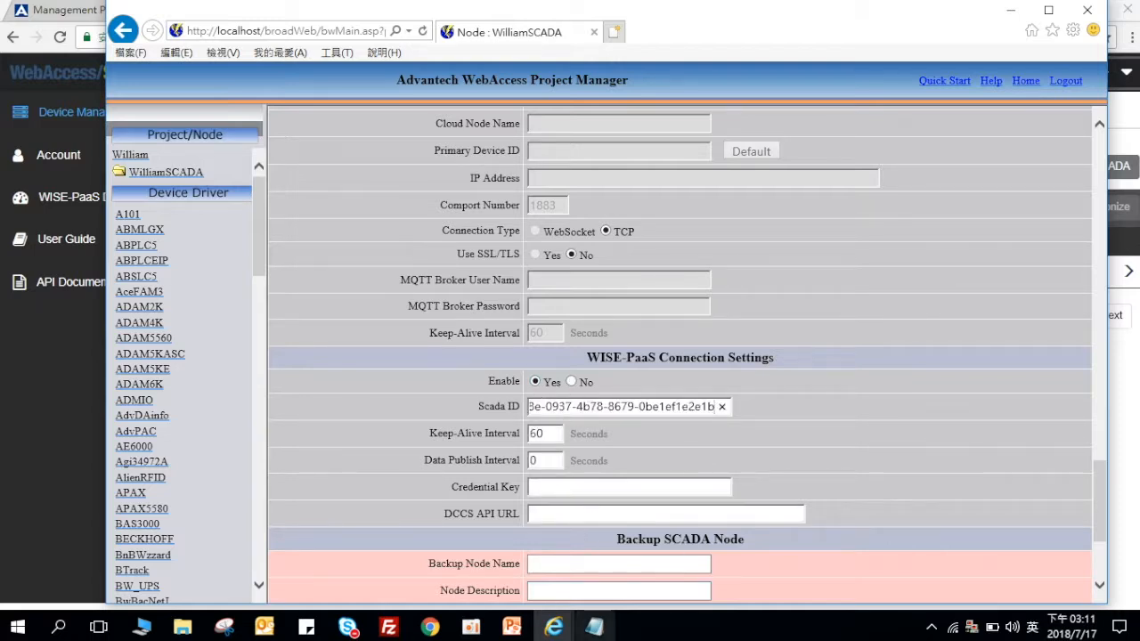
# Step: Copy the credential key from the notes into the Credential Key field
pyautogui.click(594, 627)
pyautogui.moveTo(522, 170); pyautogui.dragTo(305, 171)
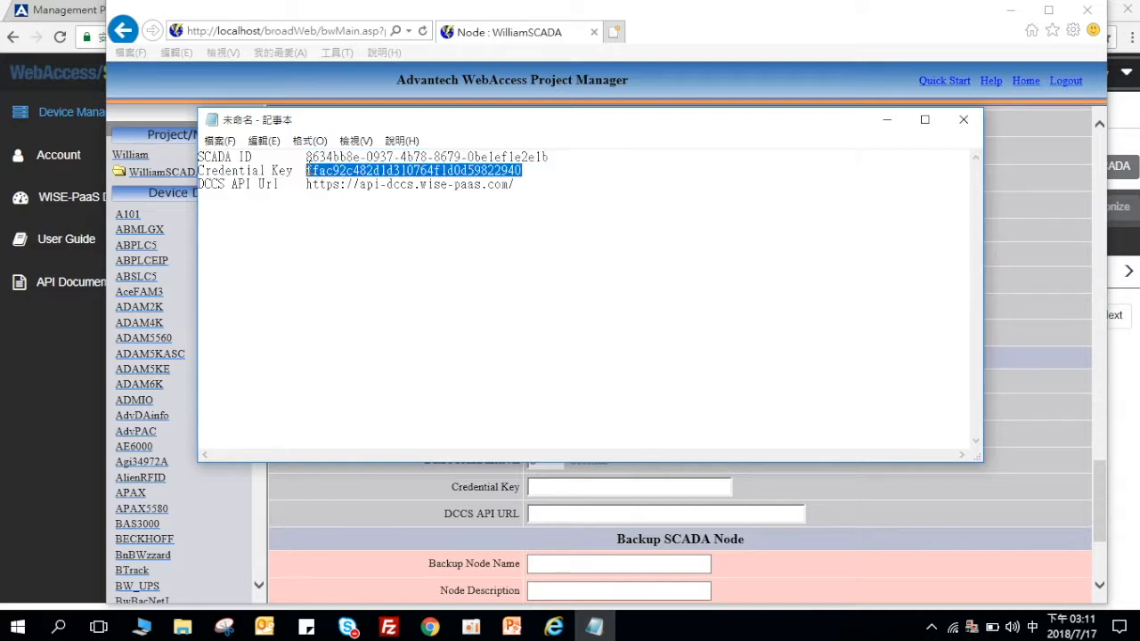
pyautogui.hotkey('ctrl', 'c')
pyautogui.click(584, 486)
pyautogui.hotkey('ctrl', 'v')
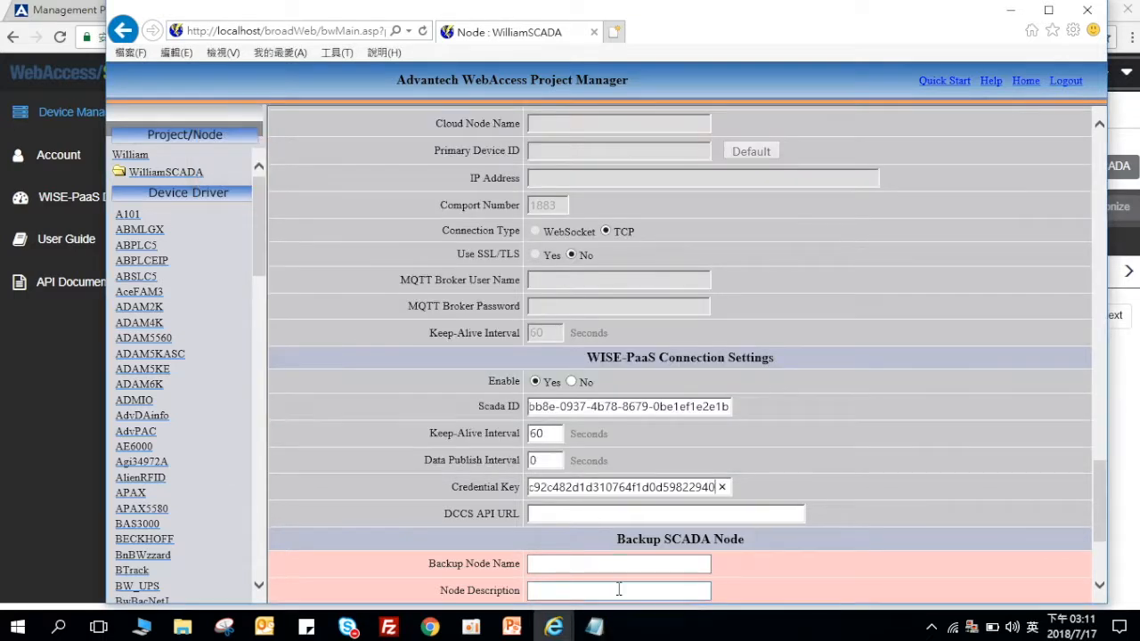
pyautogui.click(594, 627)
pyautogui.moveTo(516, 185); pyautogui.dragTo(306, 184)
pyautogui.hotkey('ctrl', 'c')
pyautogui.click(559, 513)
pyautogui.hotkey('ctrl', 'v')
pyautogui.scroll(-3, 842, 451)
# Step: Save the WISE-PaaS connection settings and add a constant point tag named Tag01
pyautogui.click(739, 582)
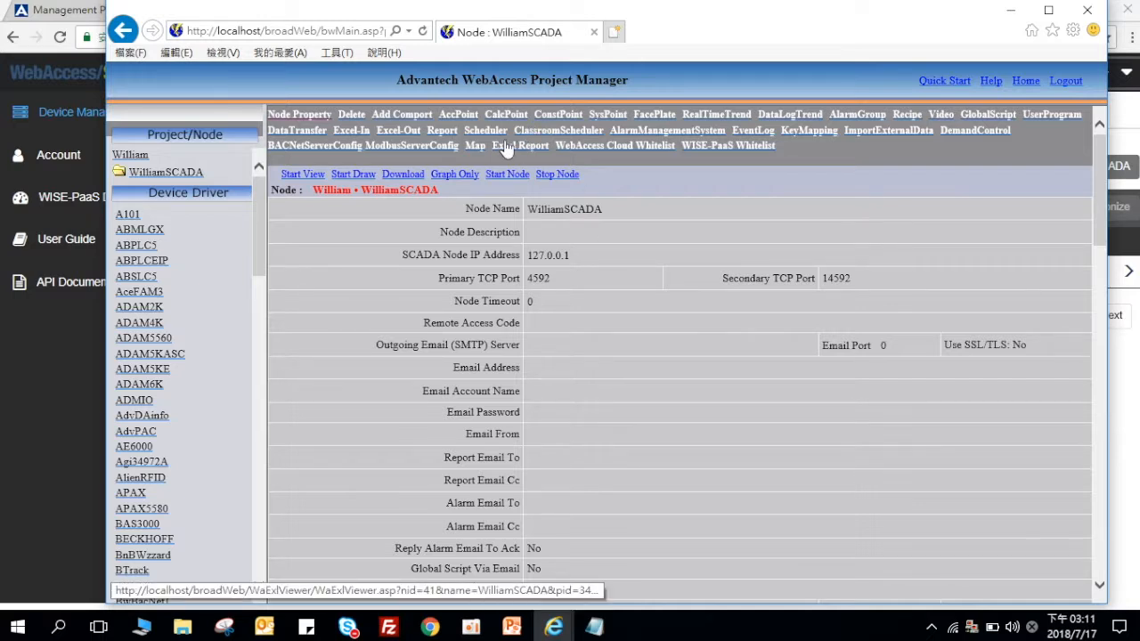
pyautogui.click(571, 115)
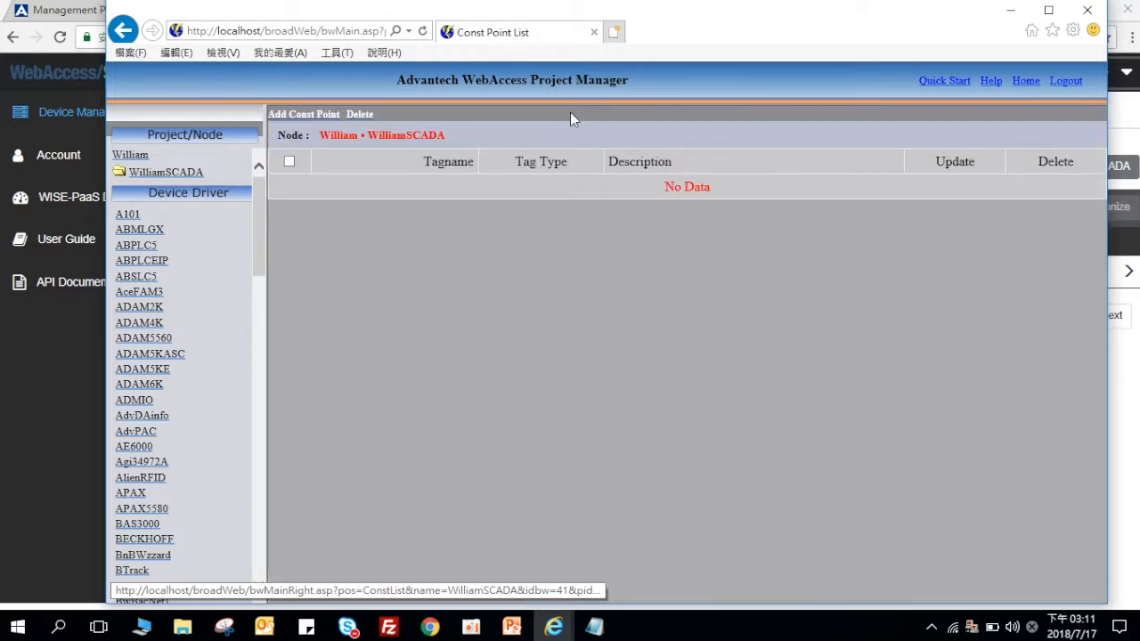
pyautogui.click(322, 115)
pyautogui.click(599, 201)
pyautogui.write('Tag0')
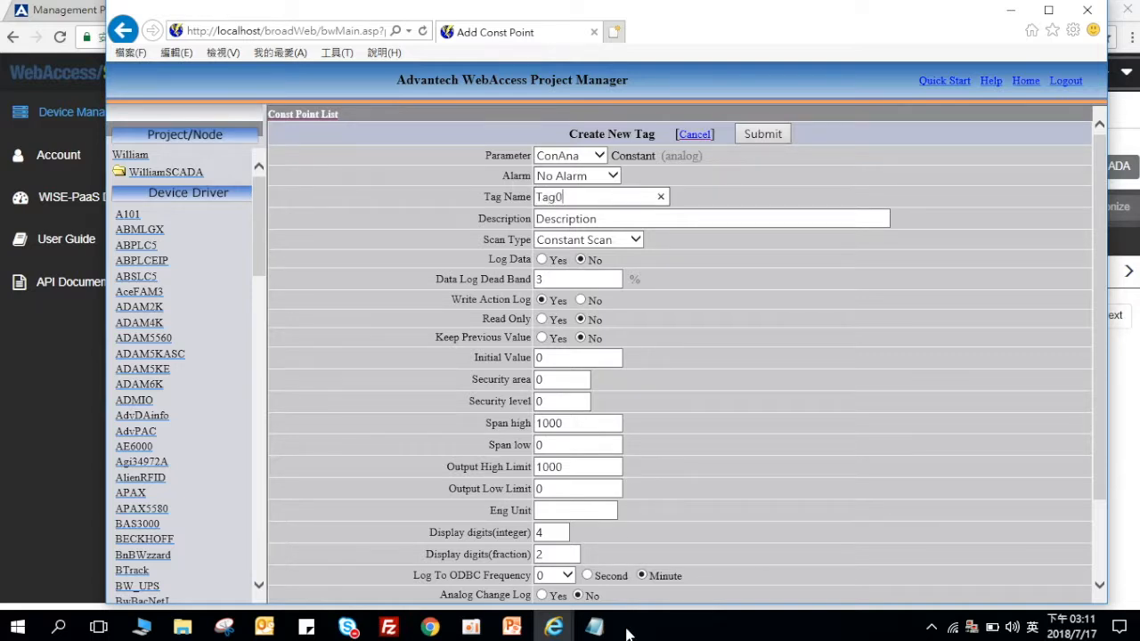
pyautogui.click(760, 133)
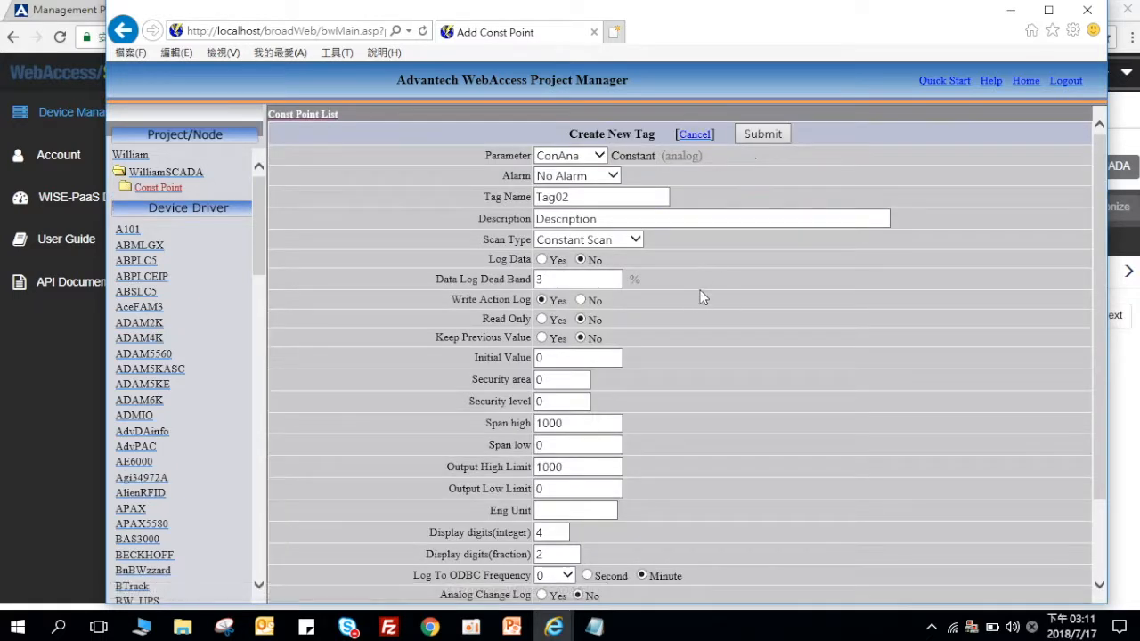
# Step: Expand Const Point to show Tag01, then return to the WilliamSCADA node page
pyautogui.scroll(-3, 700, 291)
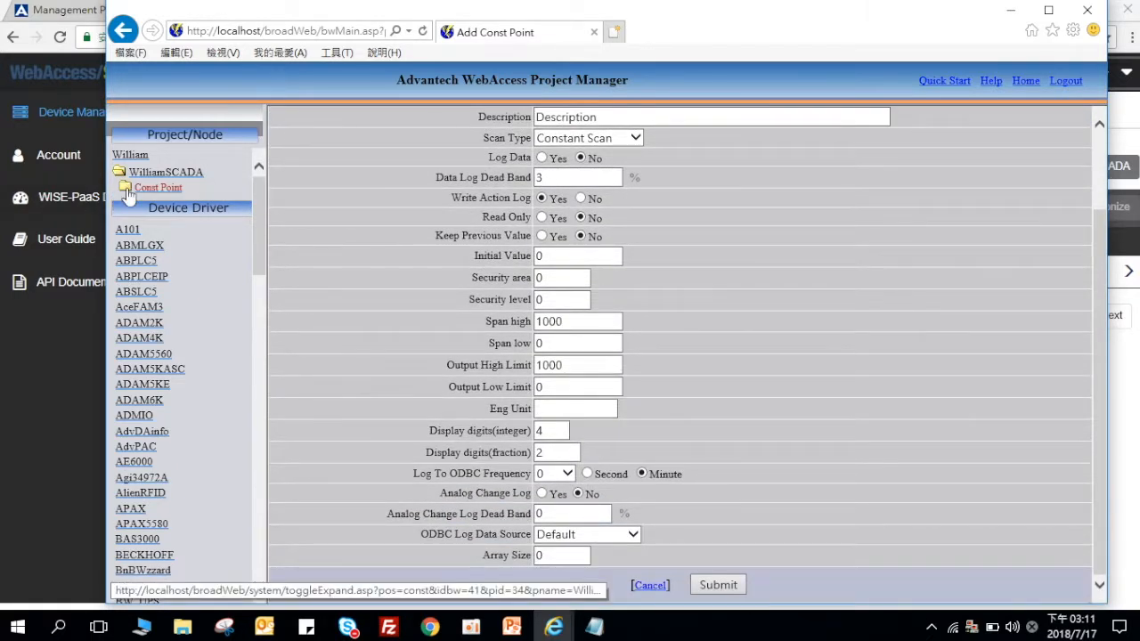
pyautogui.click(127, 191)
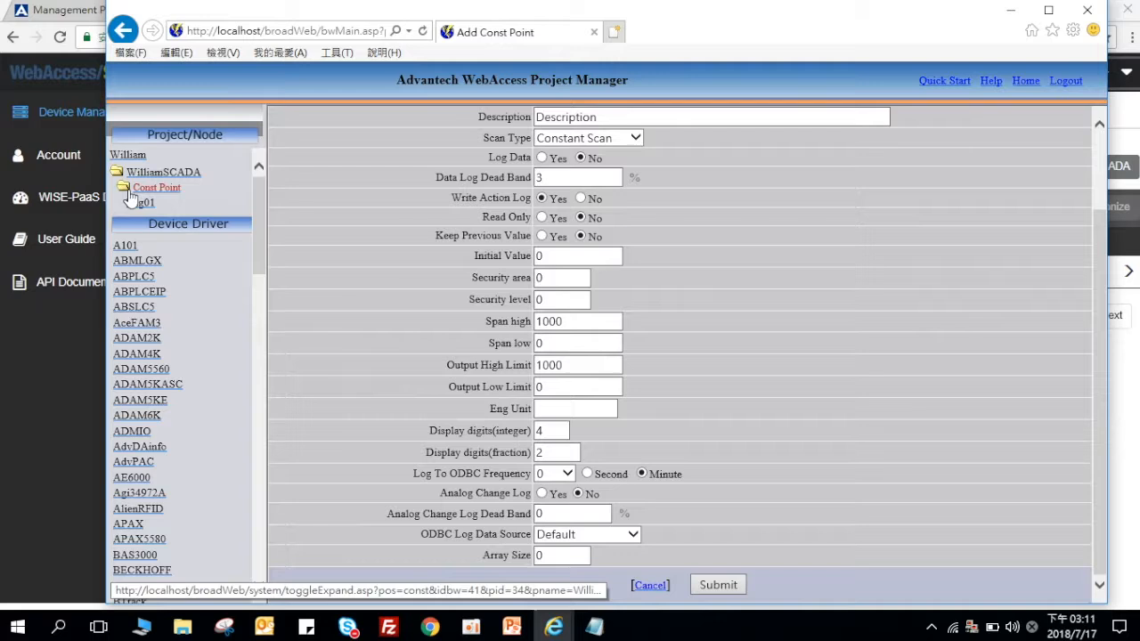
pyautogui.click(173, 175)
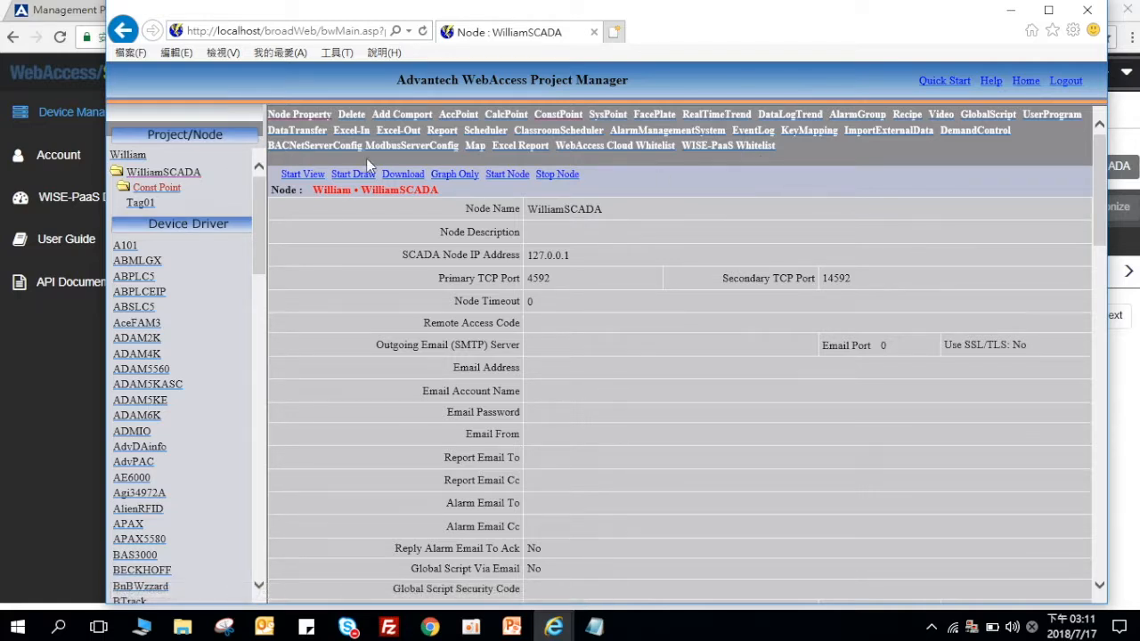
# Step: Whitelist Const Point tag Tag01 for WISE-PaaS with deadband 0 and save
pyautogui.click(729, 147)
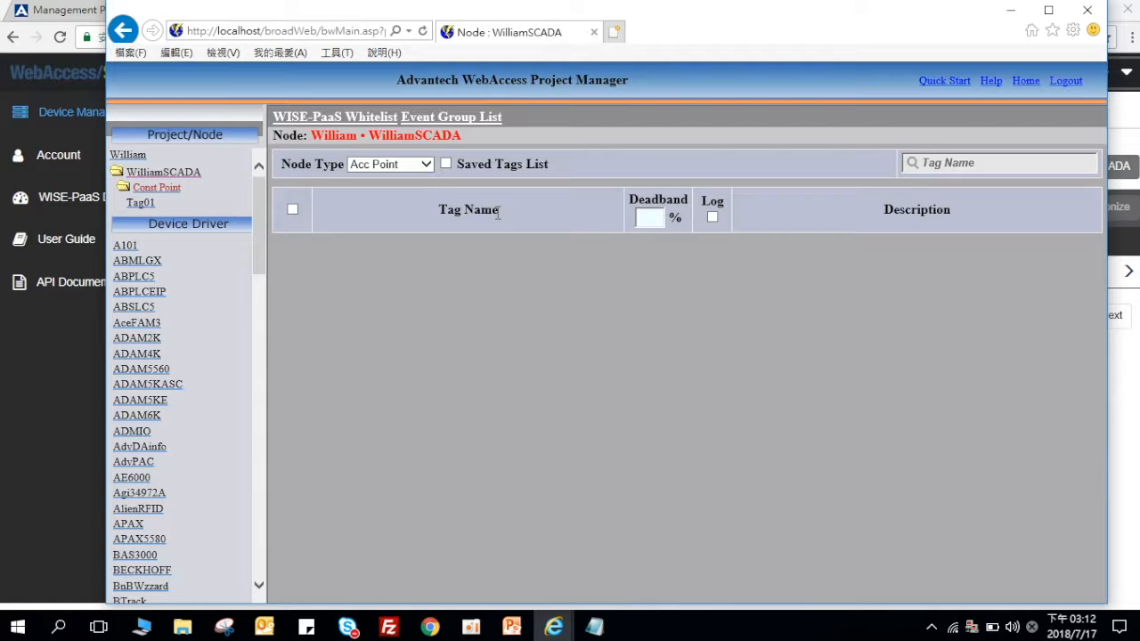
pyautogui.click(372, 170)
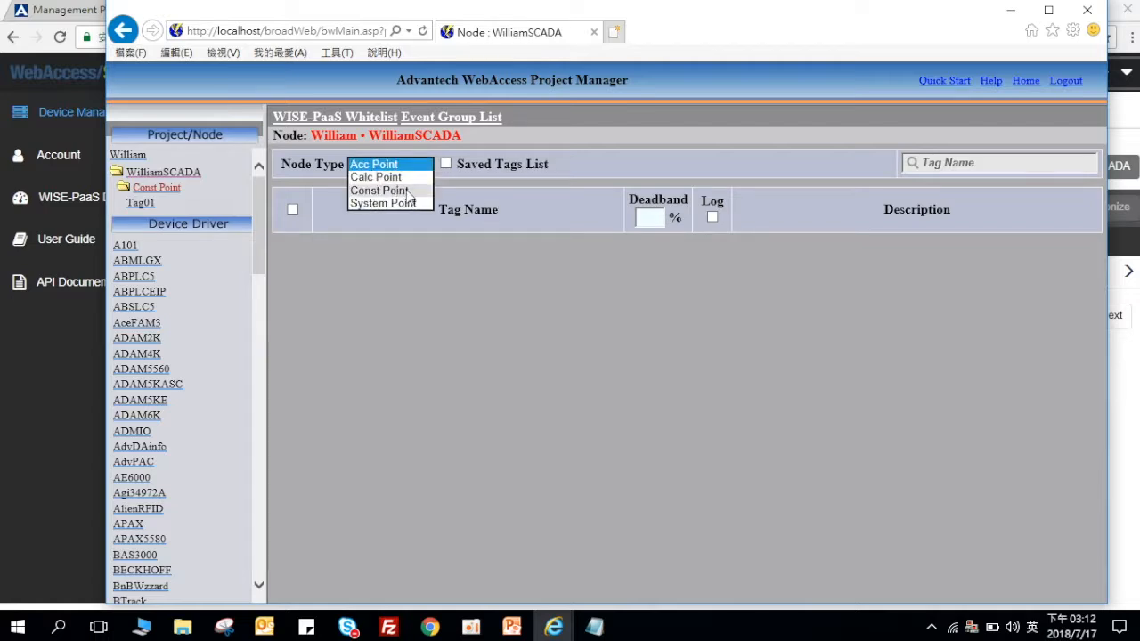
pyautogui.click(406, 190)
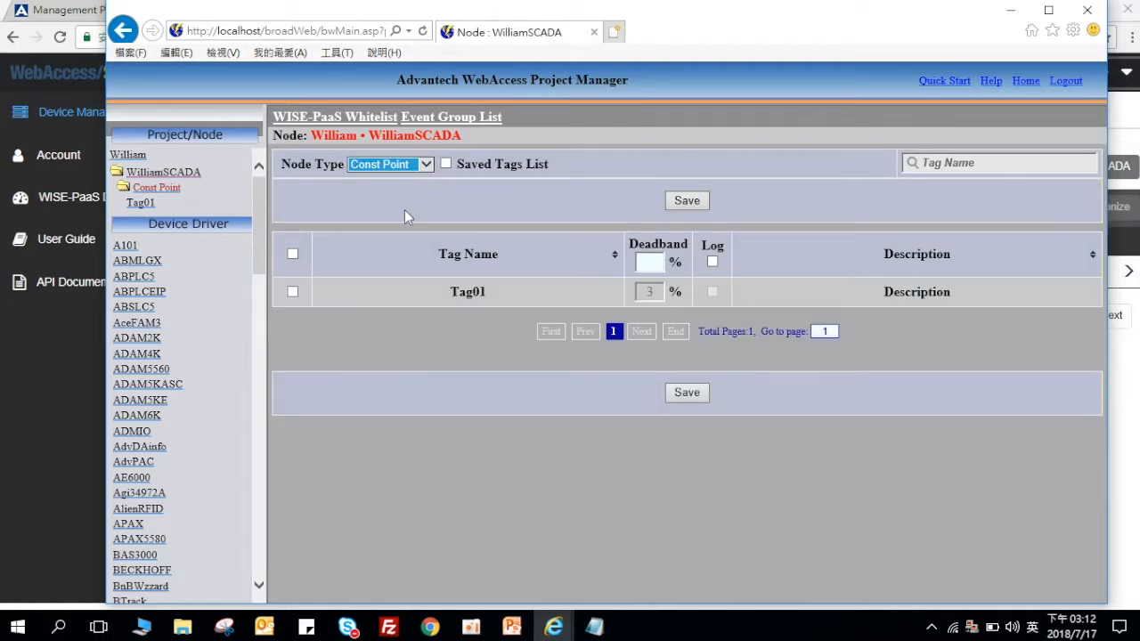
pyautogui.click(294, 294)
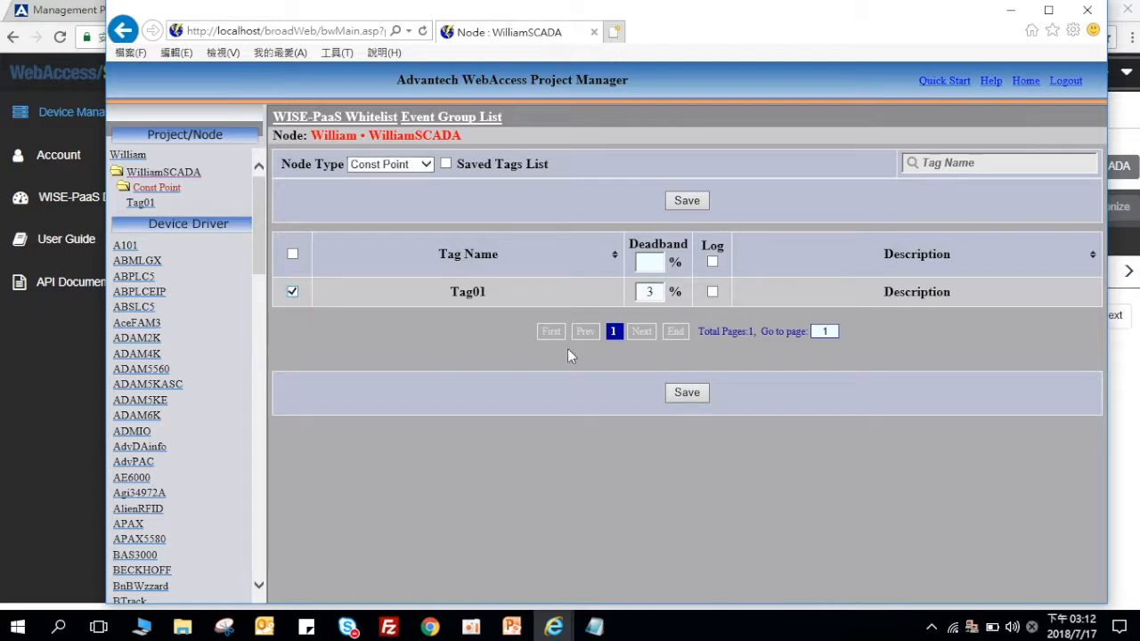
pyautogui.doubleClick(654, 292)
pyautogui.write('0')
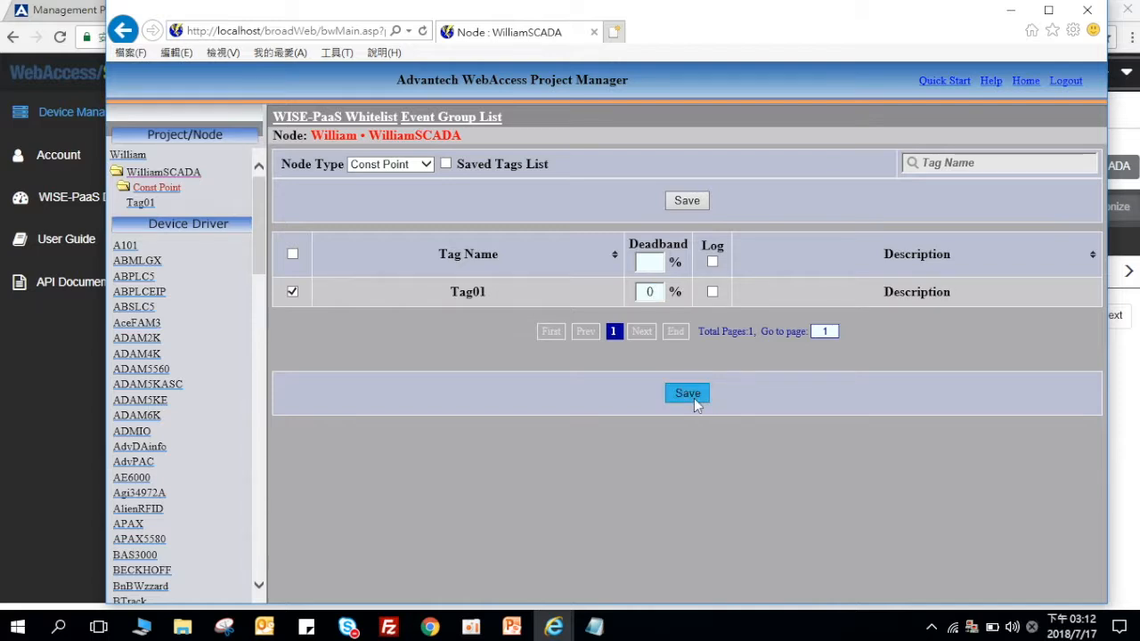
pyautogui.click(690, 394)
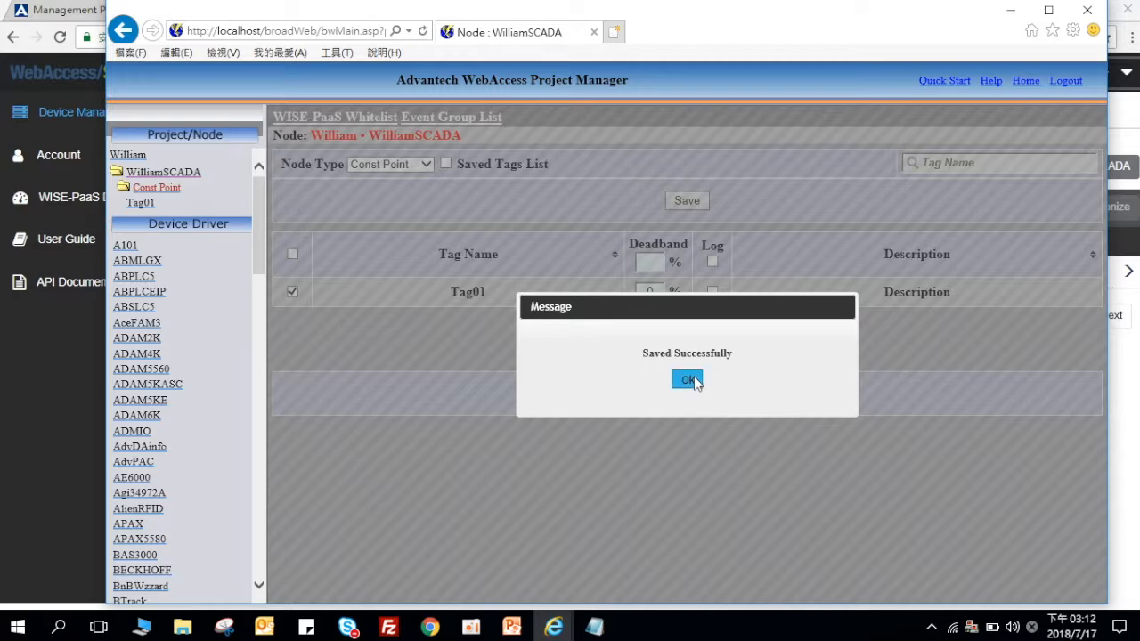
pyautogui.click(687, 381)
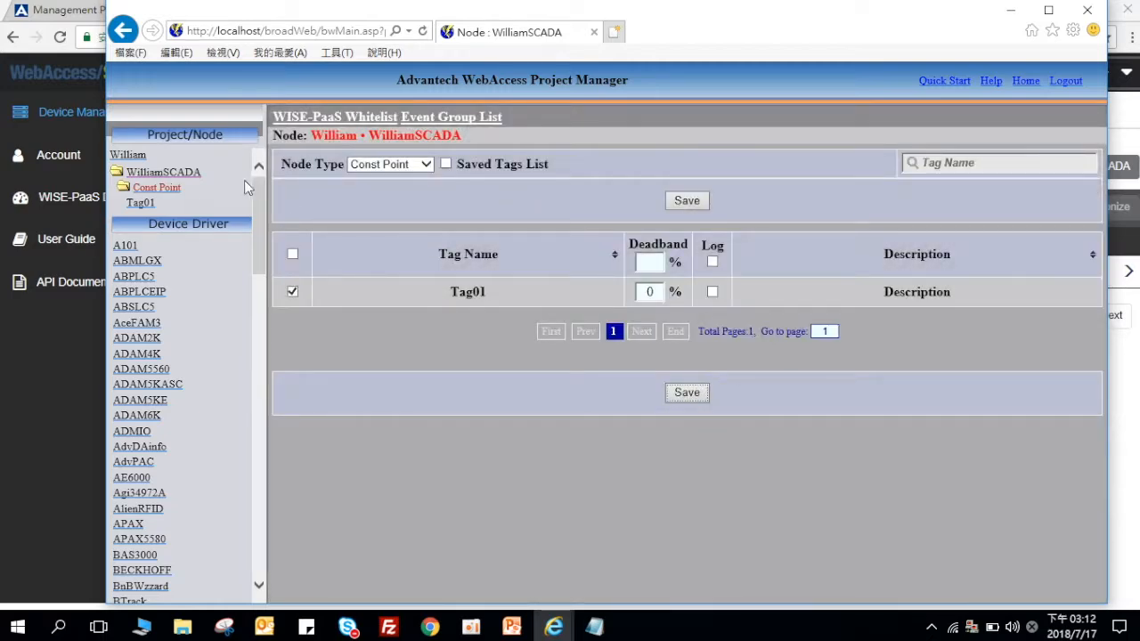
# Step: Download the William project to primary node WilliamSCADA, then minimize the browser
pyautogui.click(186, 178)
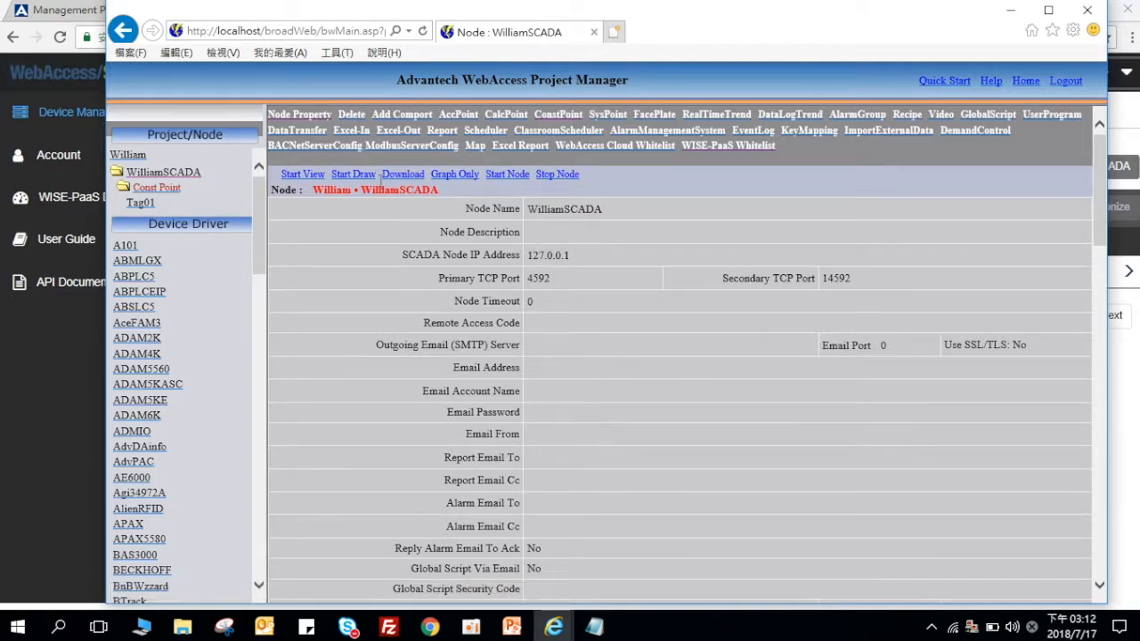
pyautogui.click(394, 176)
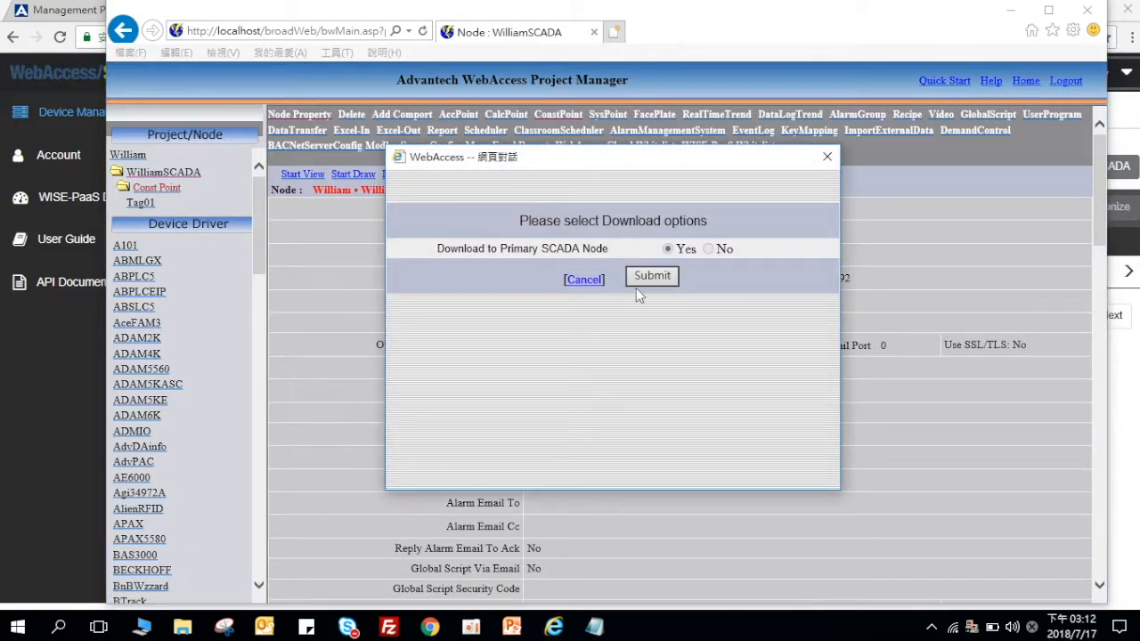
pyautogui.click(665, 282)
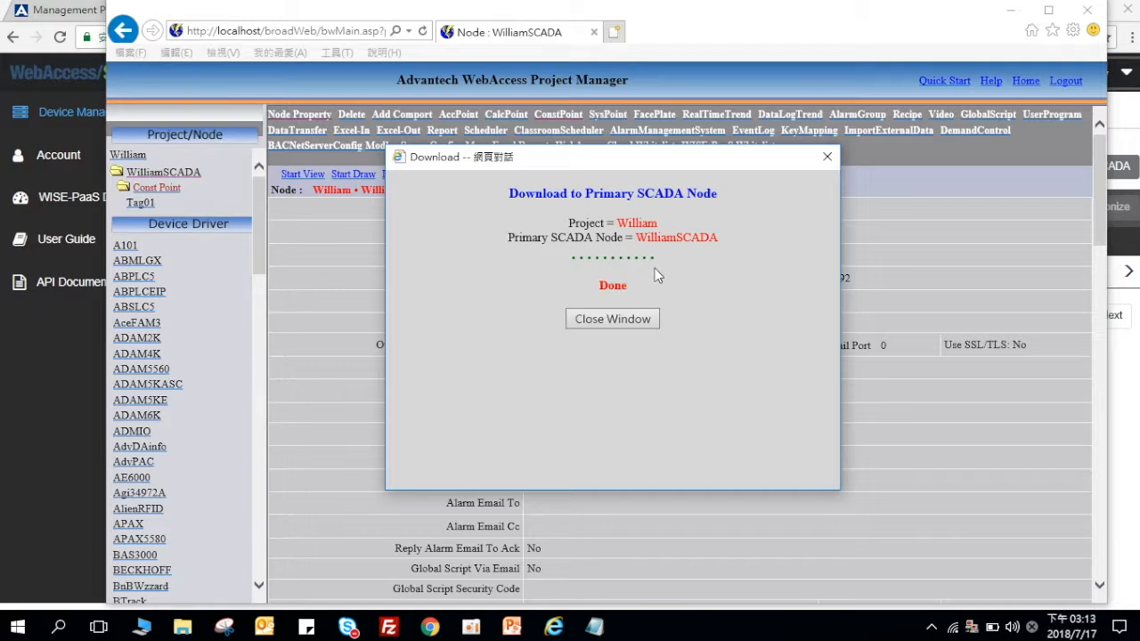
pyautogui.click(649, 320)
pyautogui.click(1010, 9)
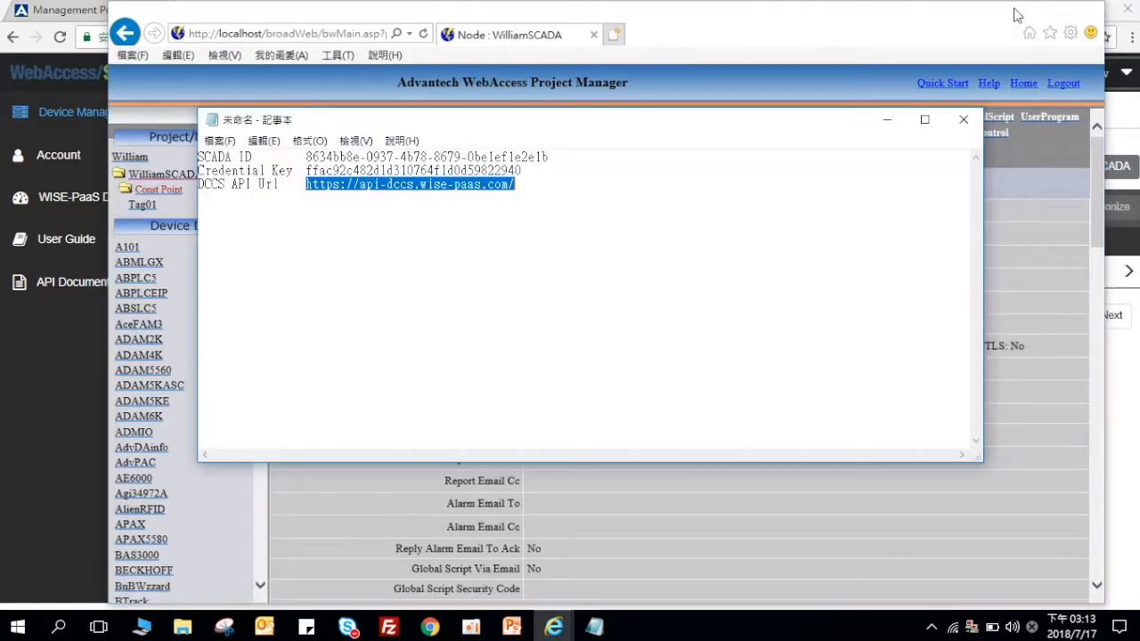
# Step: Start the William_WilliamSCADA kernel from the tray icon and minimize Notepad
pyautogui.rightClick(973, 626)
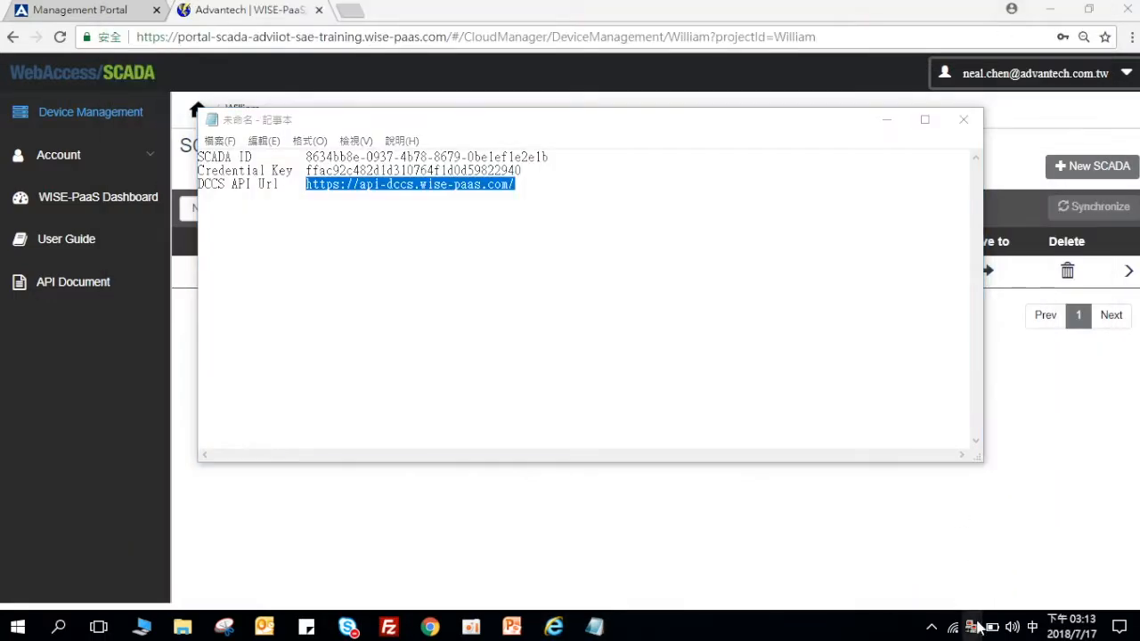
pyautogui.moveTo(1009, 459)
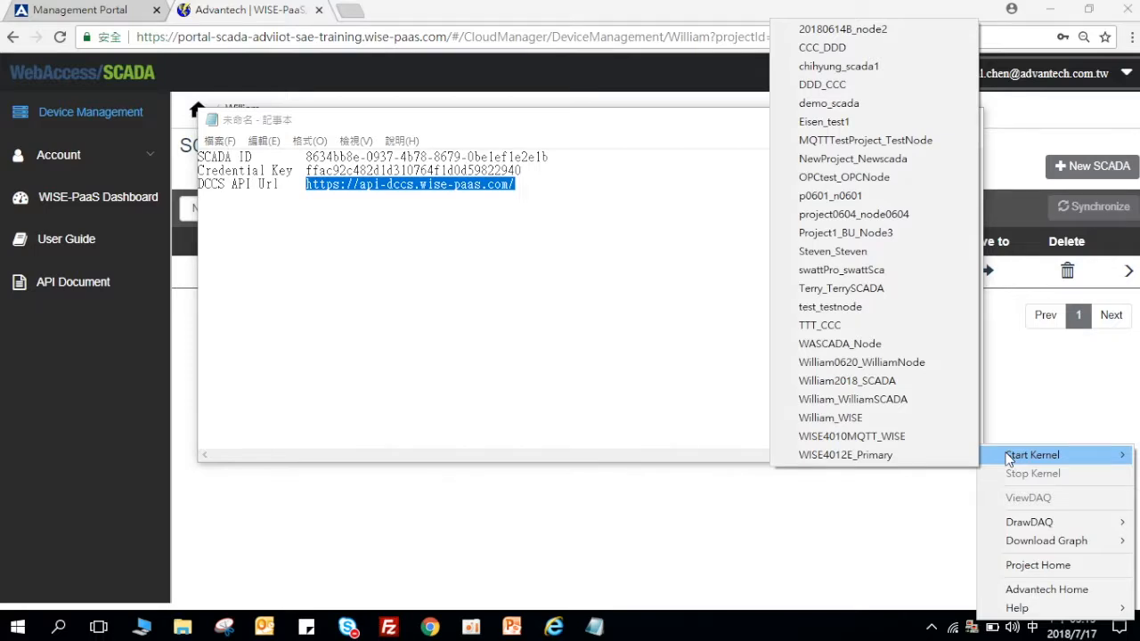
pyautogui.click(902, 401)
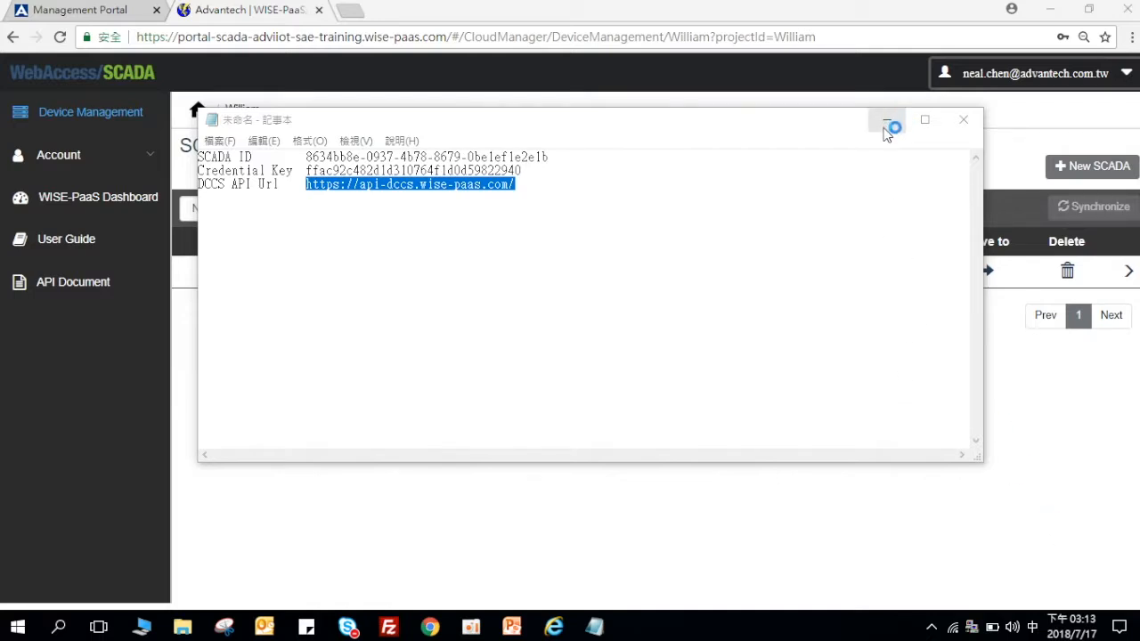
pyautogui.click(888, 125)
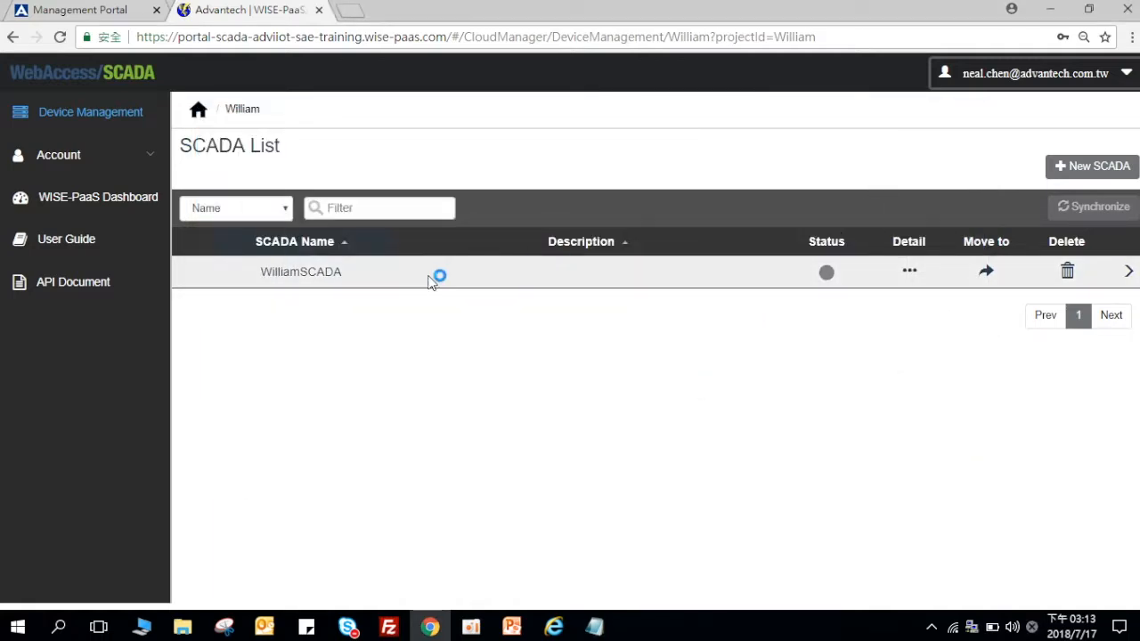
# Step: Go from the portal home to page 2, project William, WilliamSCADA, then the ConstPoint tag list
pyautogui.click(200, 116)
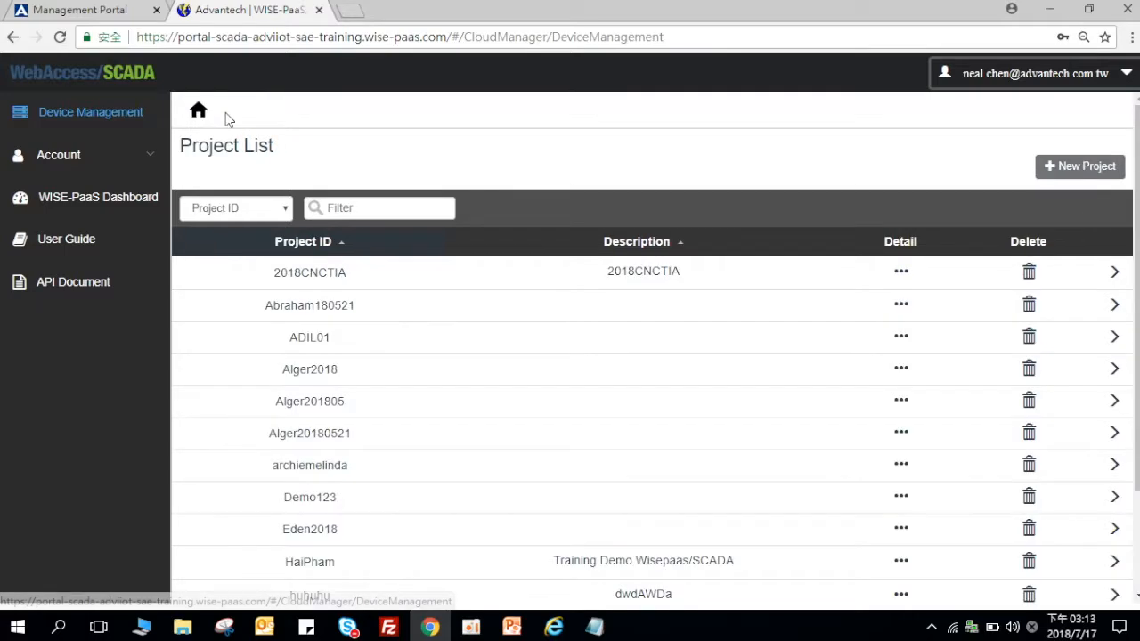
pyautogui.scroll(-1, 392, 356)
pyautogui.scroll(-1, 398, 369)
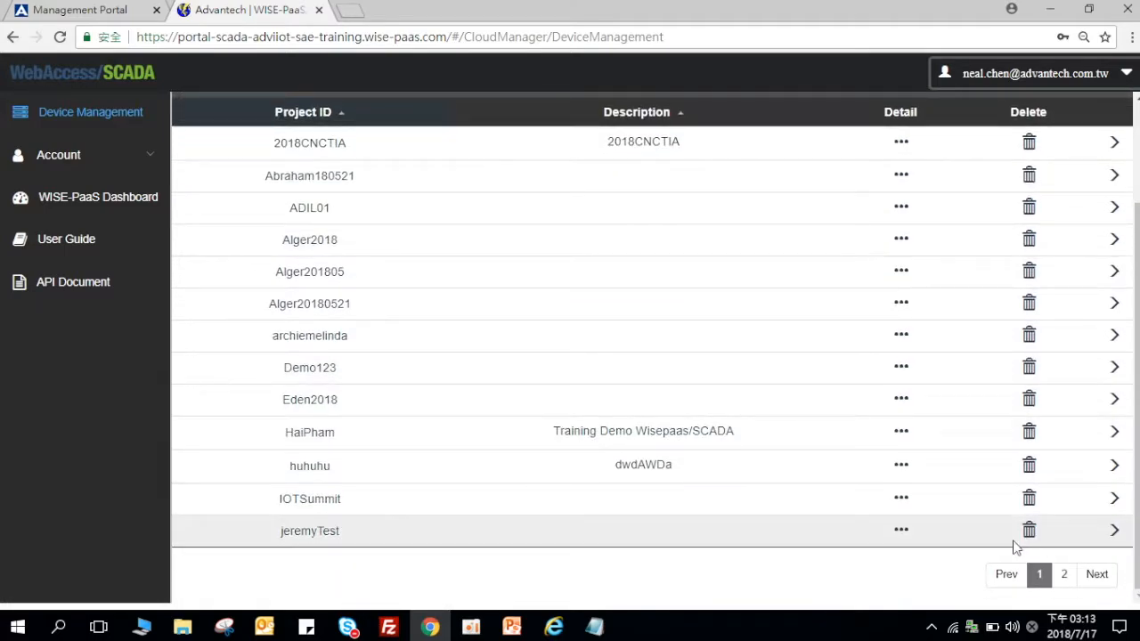
pyautogui.click(1061, 576)
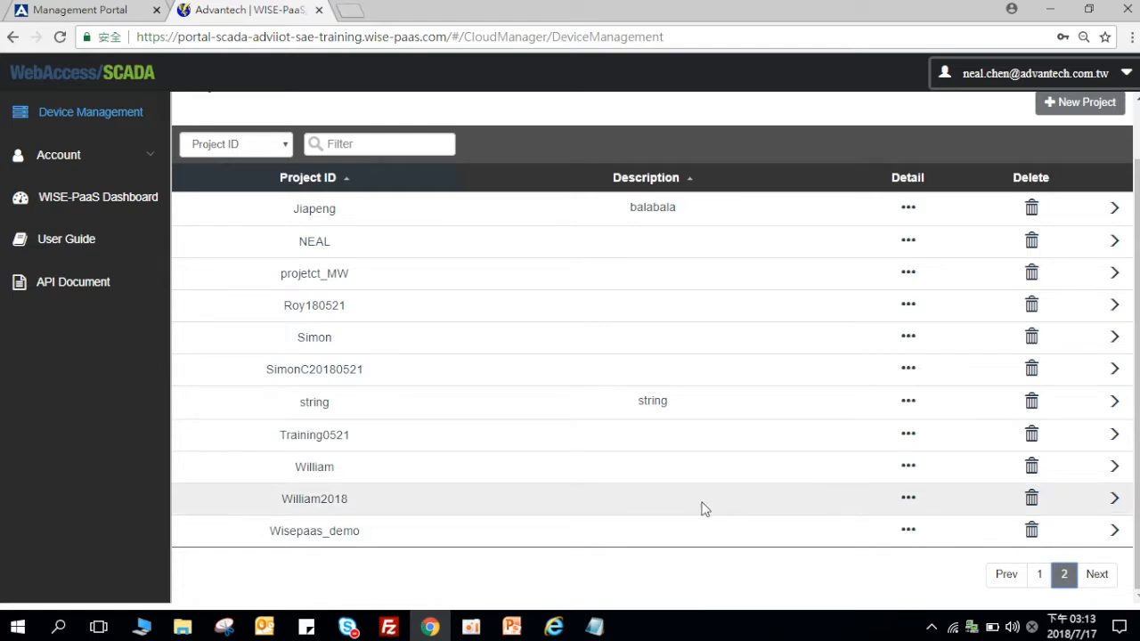
pyautogui.click(608, 480)
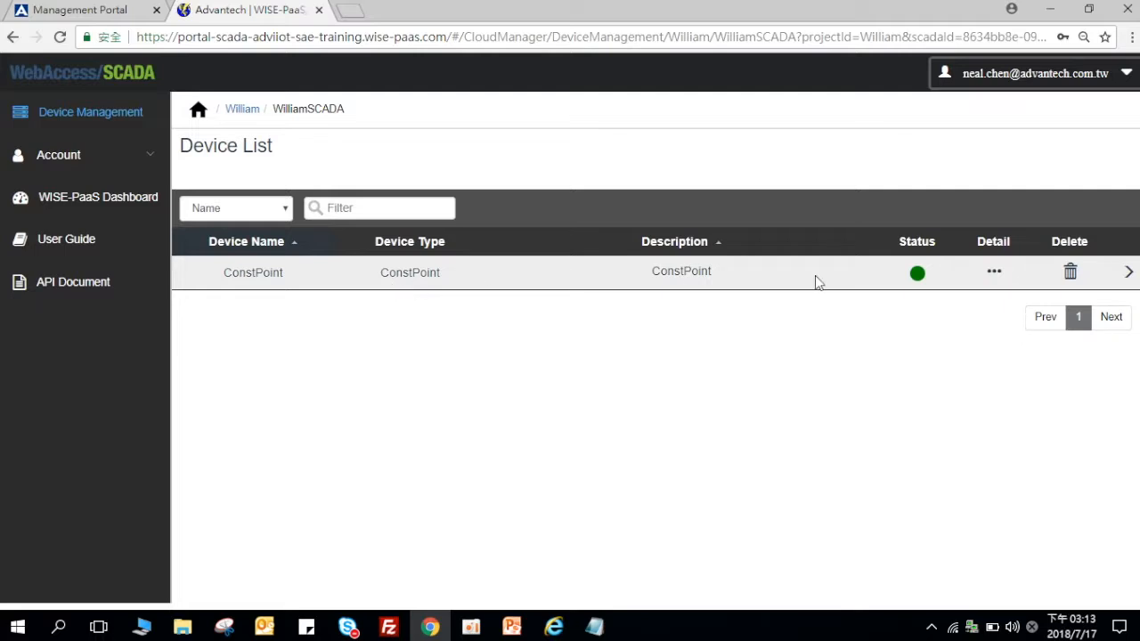
pyautogui.click(889, 281)
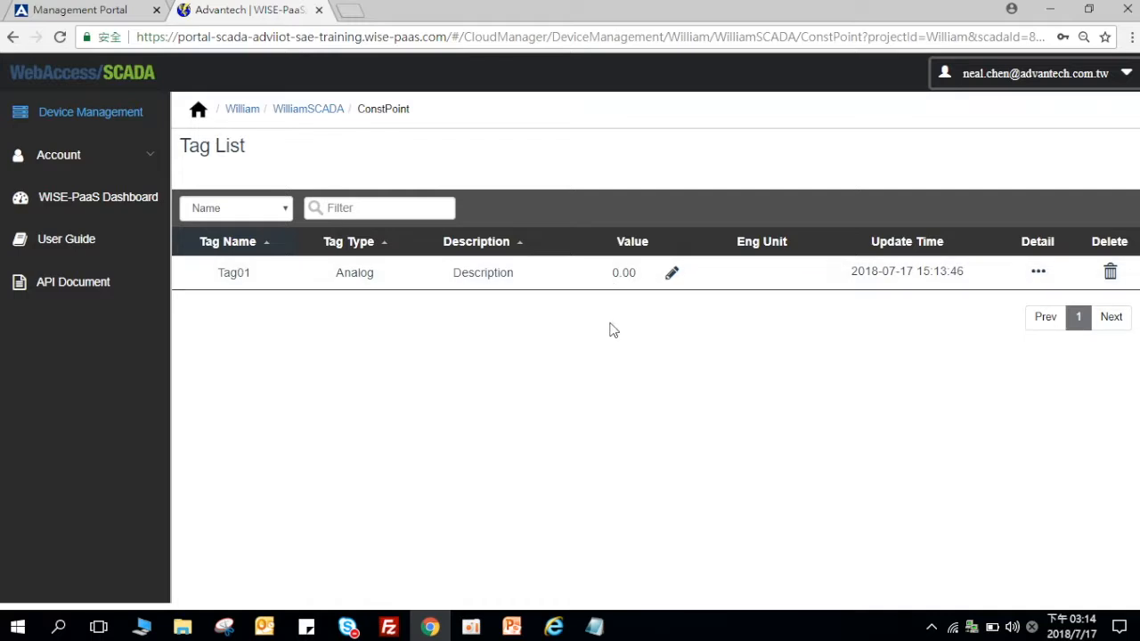
# Step: Launch ViewDAQ from the WebAccess kernel's tray menu
pyautogui.click(970, 626)
pyautogui.rightClick(969, 626)
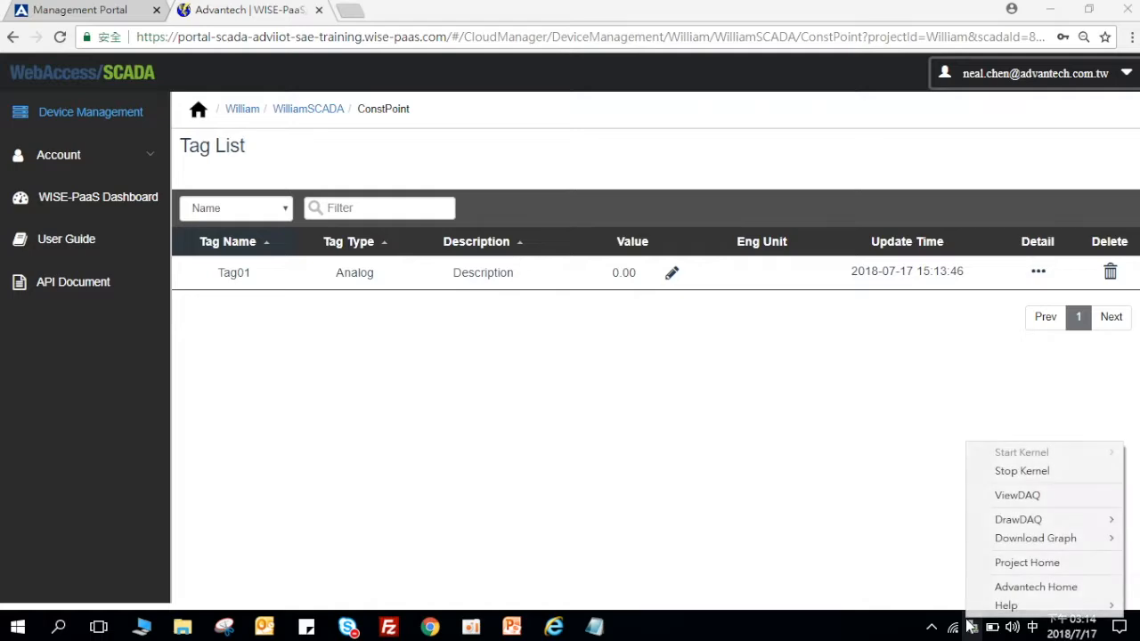
pyautogui.moveTo(986, 524)
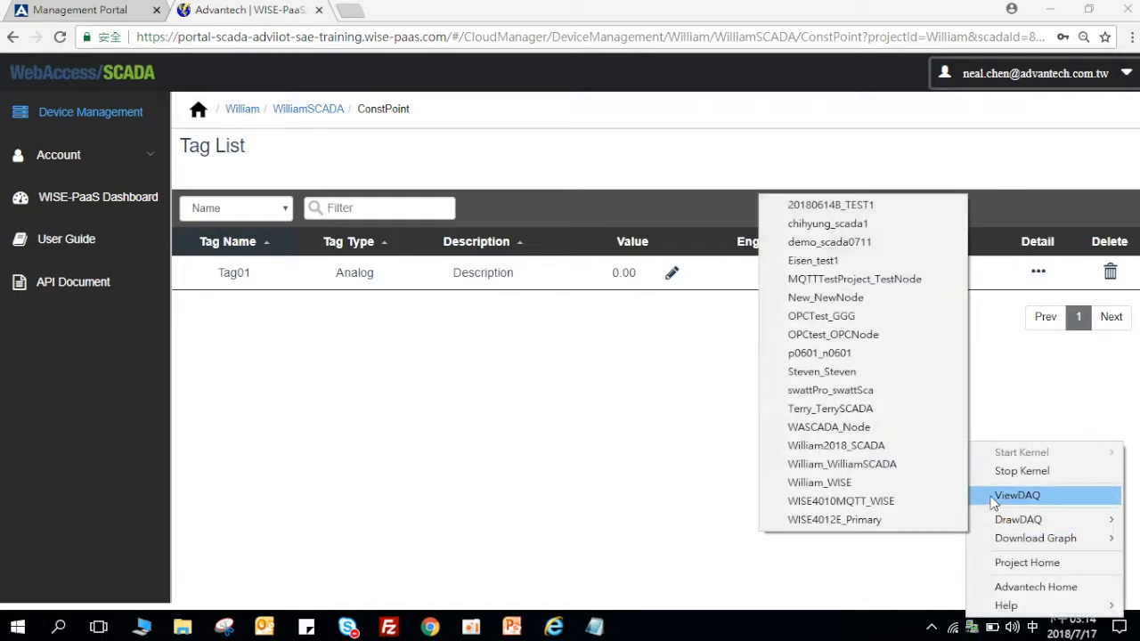
pyautogui.click(990, 497)
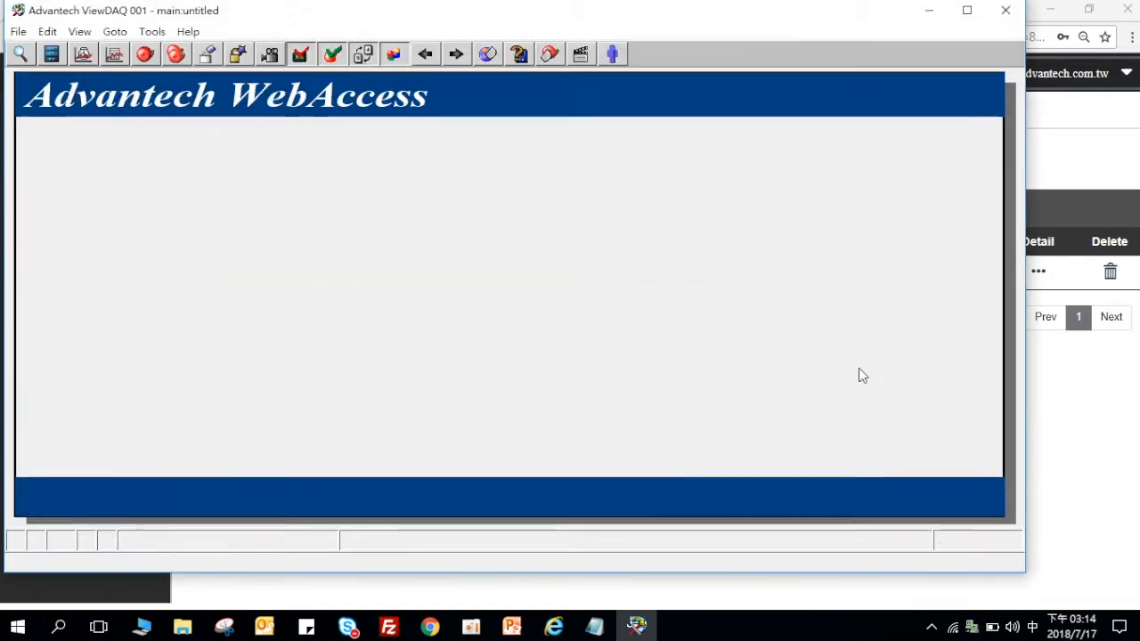
# Step: Change Tag01's value to 30 in Point Info, then exit and minimize ViewDAQ
pyautogui.click(404, 64)
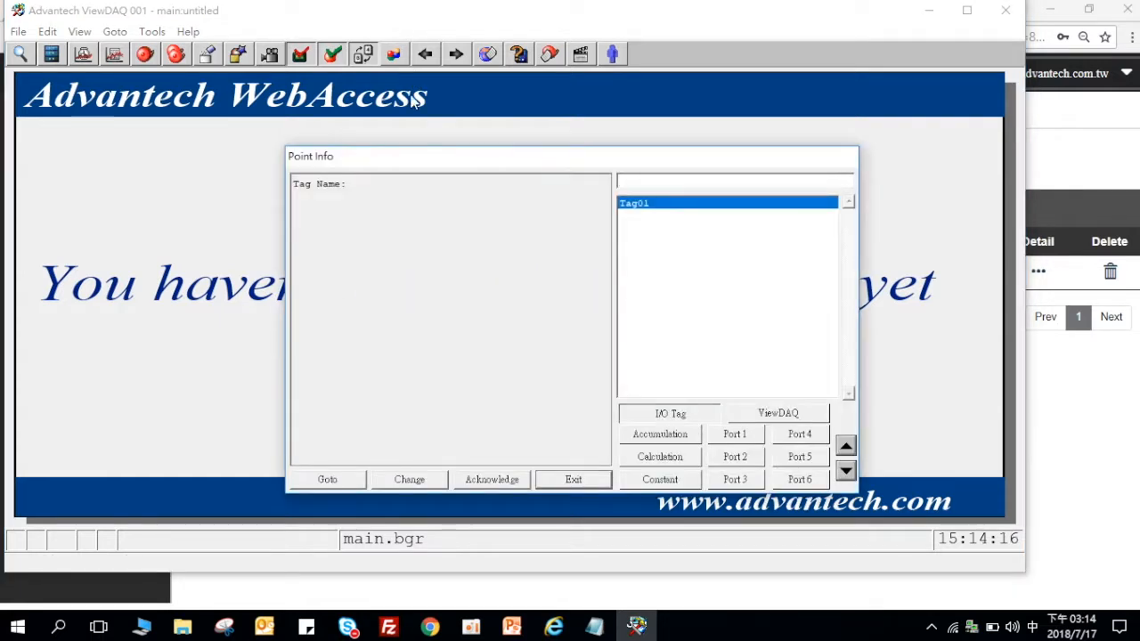
pyautogui.click(674, 213)
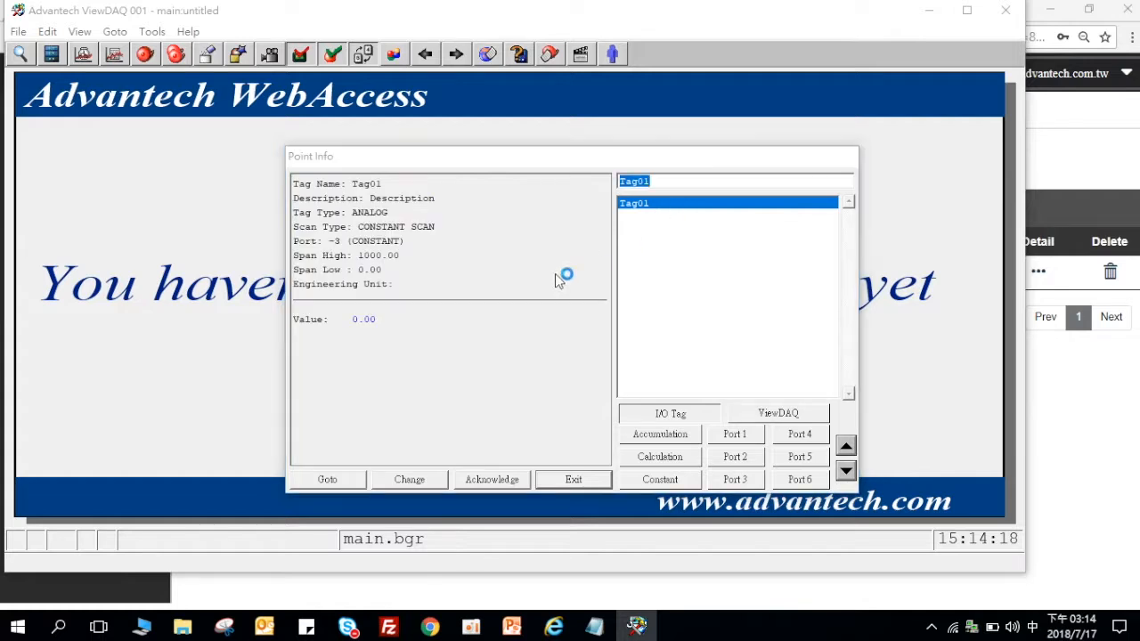
pyautogui.press('Return')
pyautogui.click(738, 448)
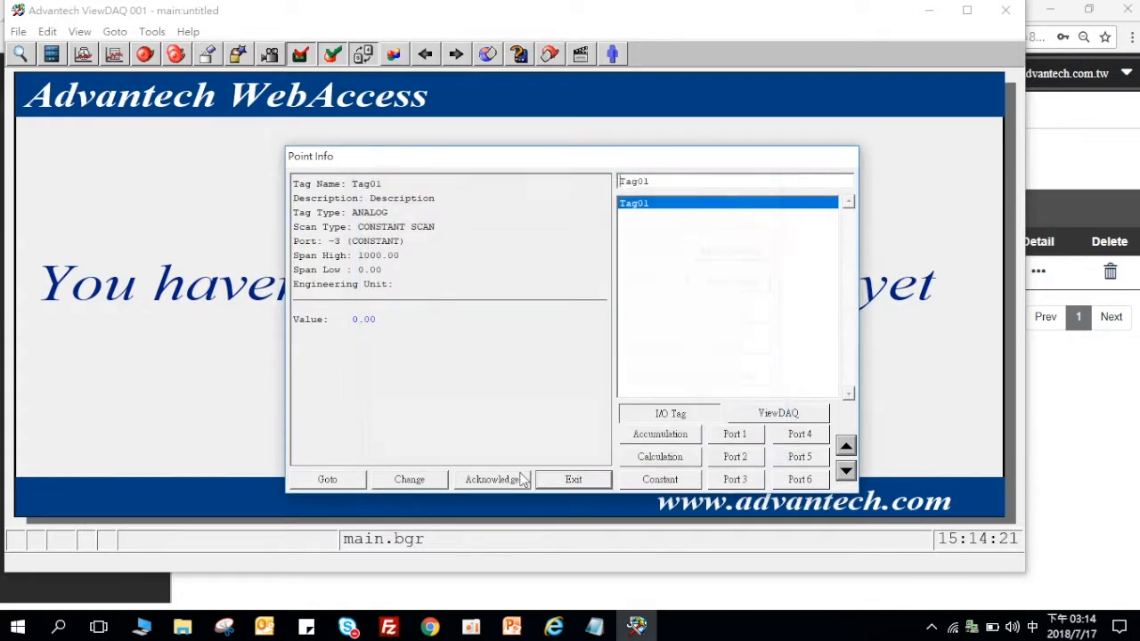
pyautogui.click(415, 480)
pyautogui.click(690, 386)
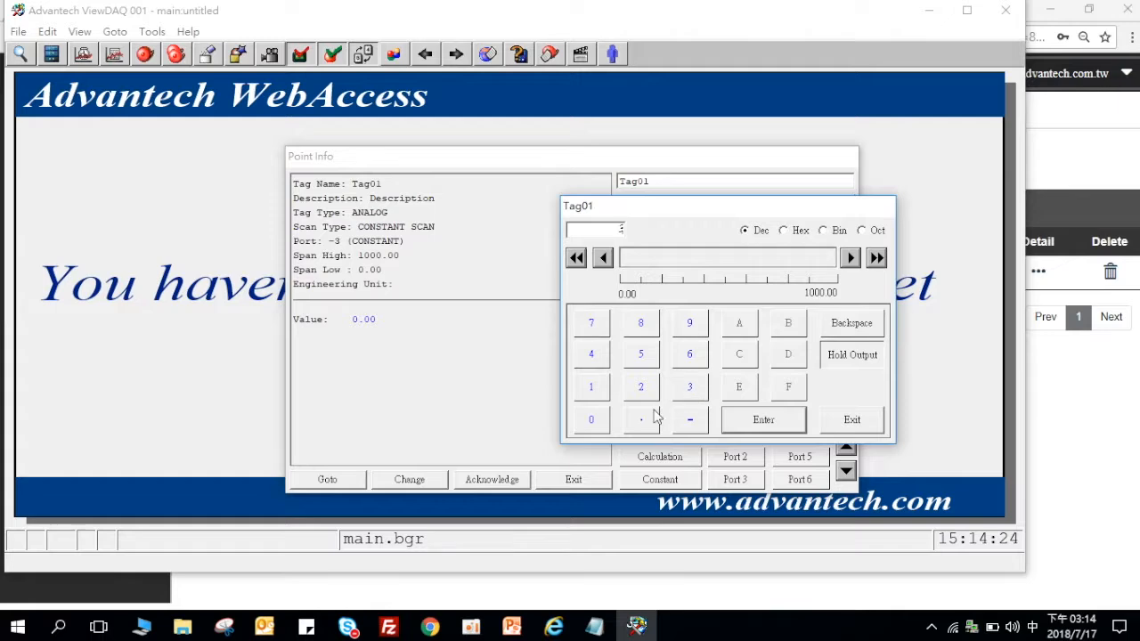
pyautogui.click(591, 420)
pyautogui.click(729, 431)
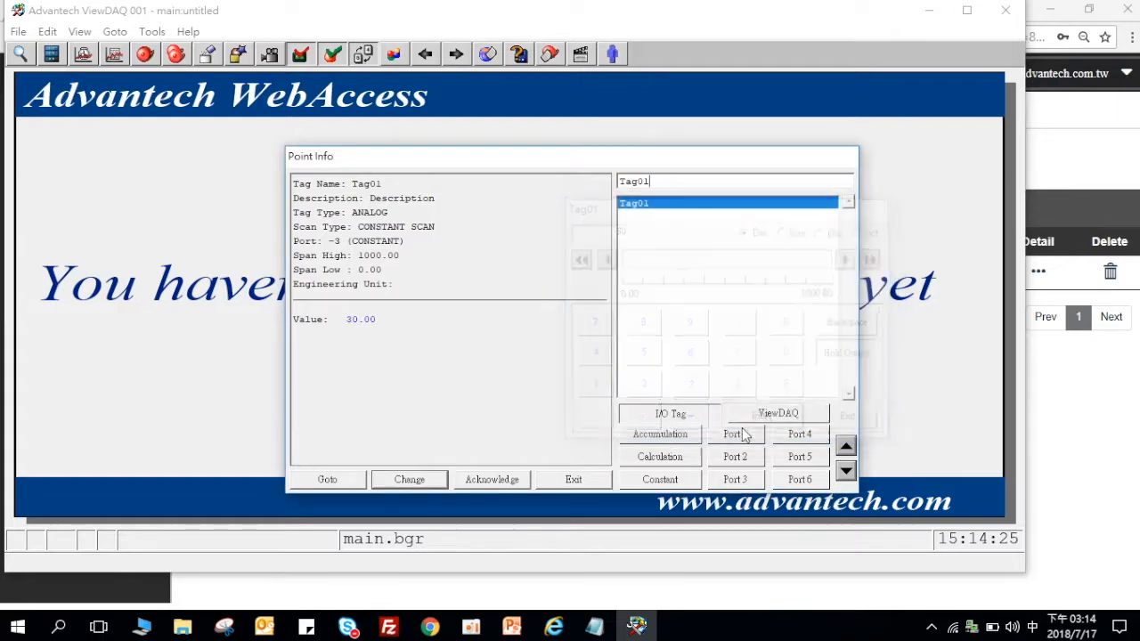
pyautogui.click(570, 483)
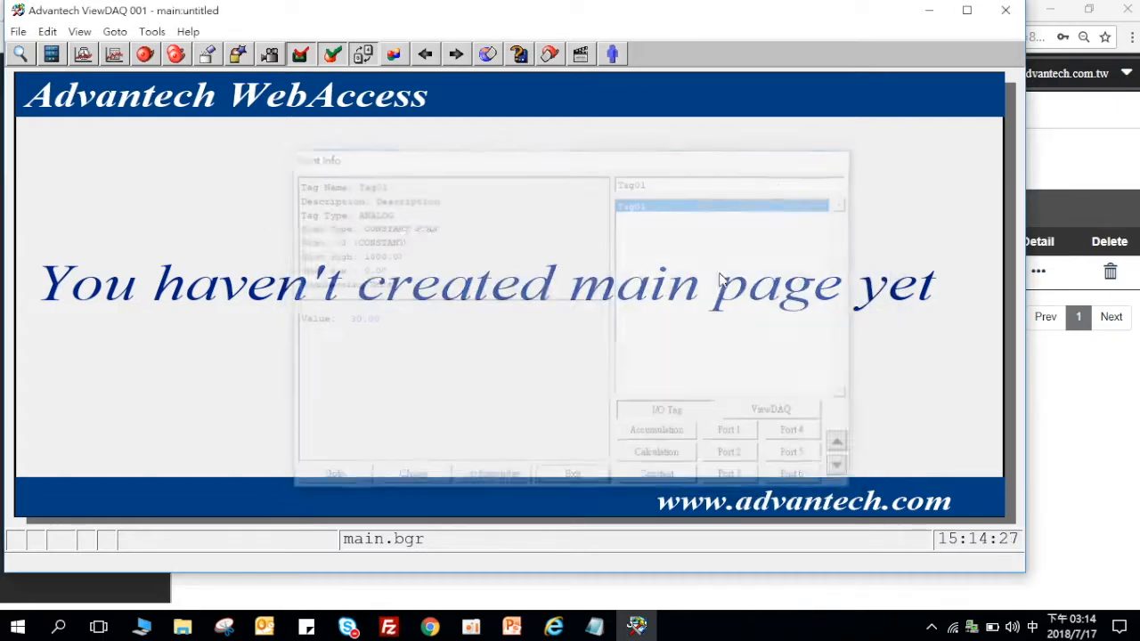
pyautogui.click(931, 10)
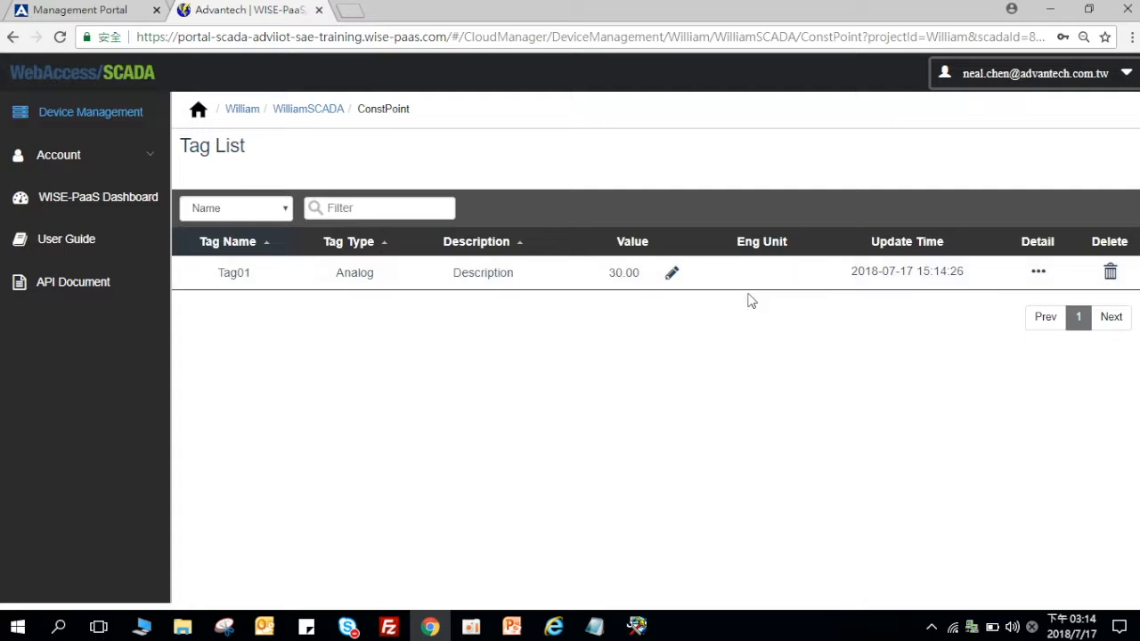
# Step: Open the dashboard-1.1.11 application's route link from the Management Portal's Application List
pyautogui.click(93, 8)
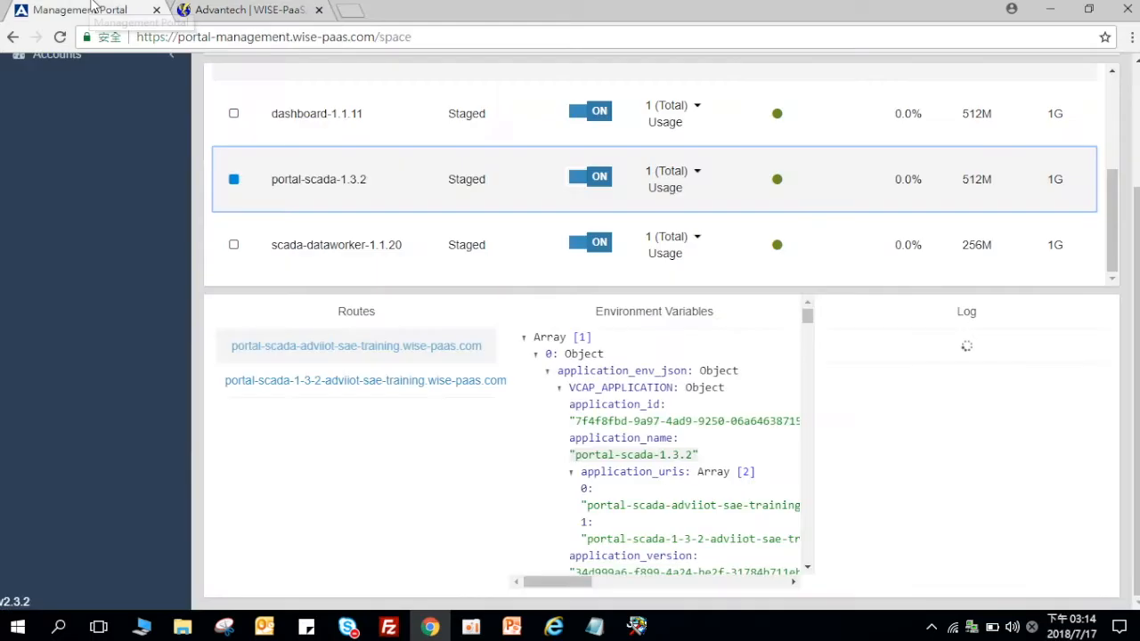
pyautogui.scroll(1, 312, 239)
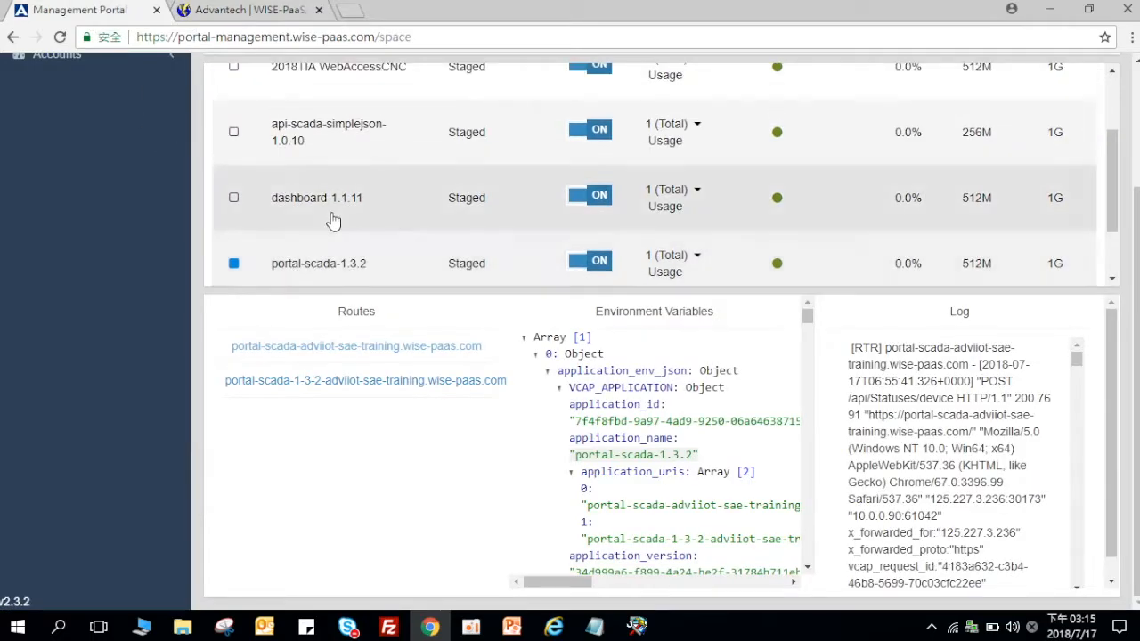
pyautogui.click(316, 156)
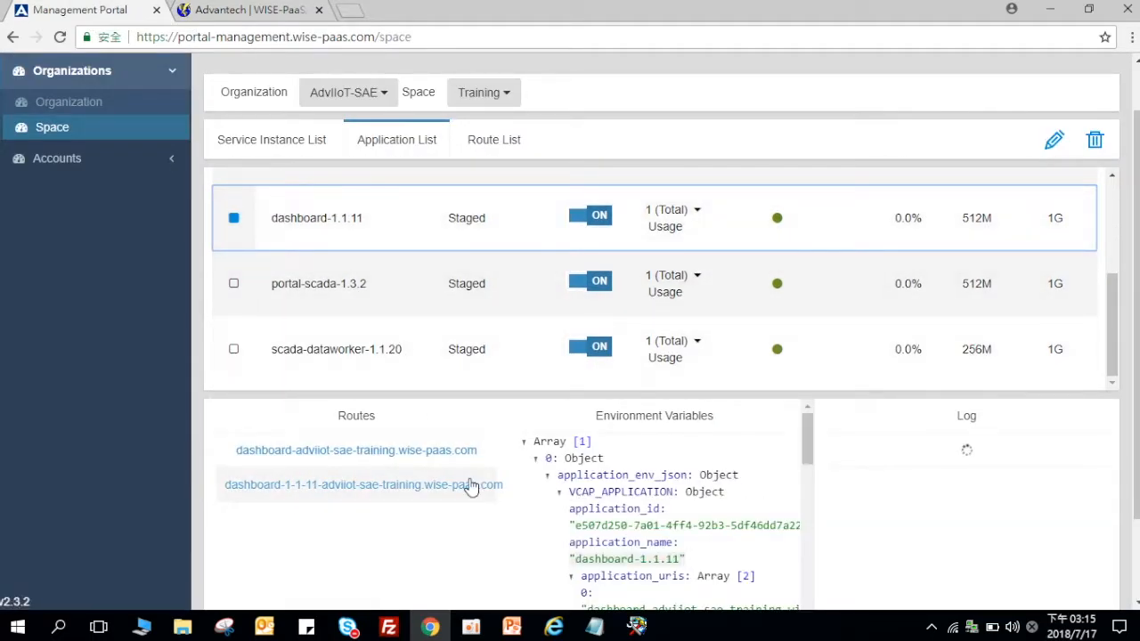
pyautogui.click(468, 456)
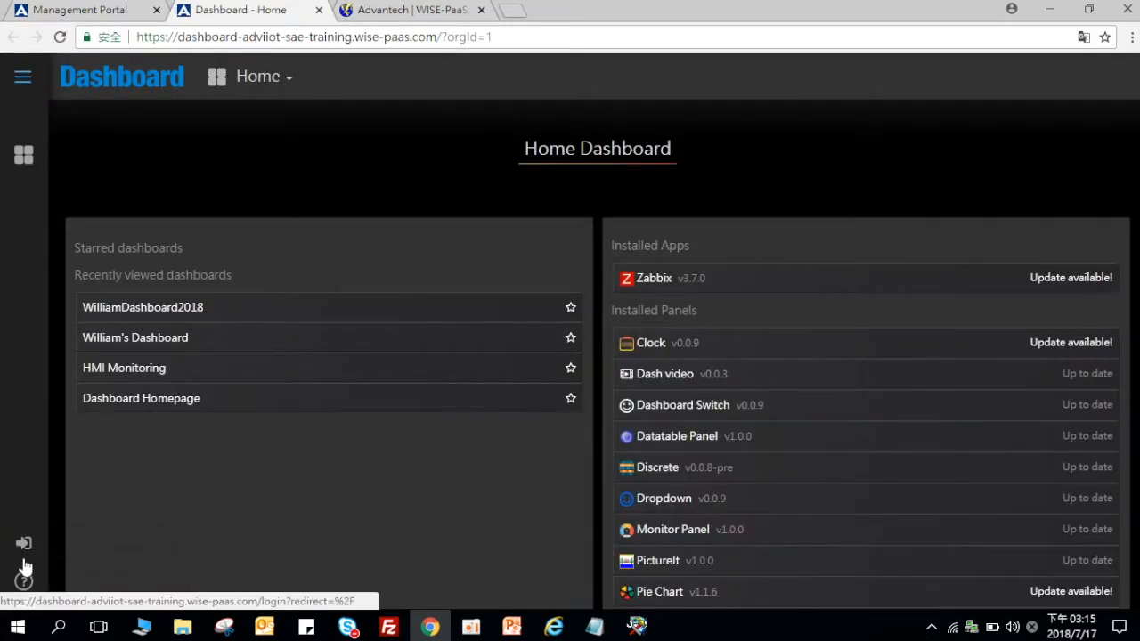
# Step: Sign in with the saved e-mail address and account password, with Remember me ticked
pyautogui.click(79, 562)
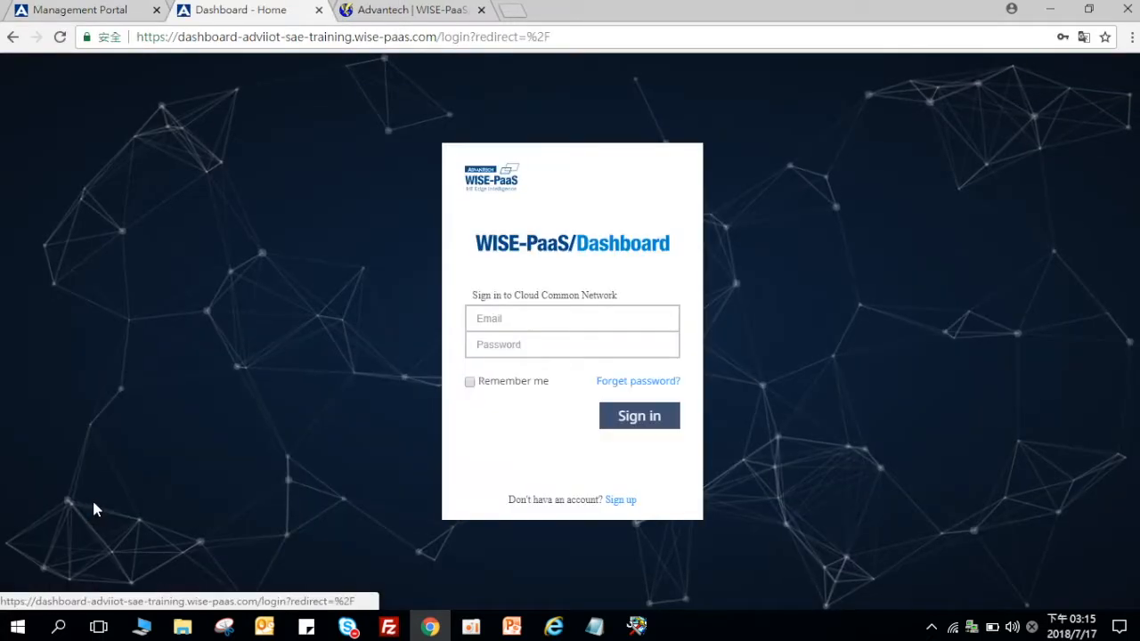
pyautogui.click(570, 319)
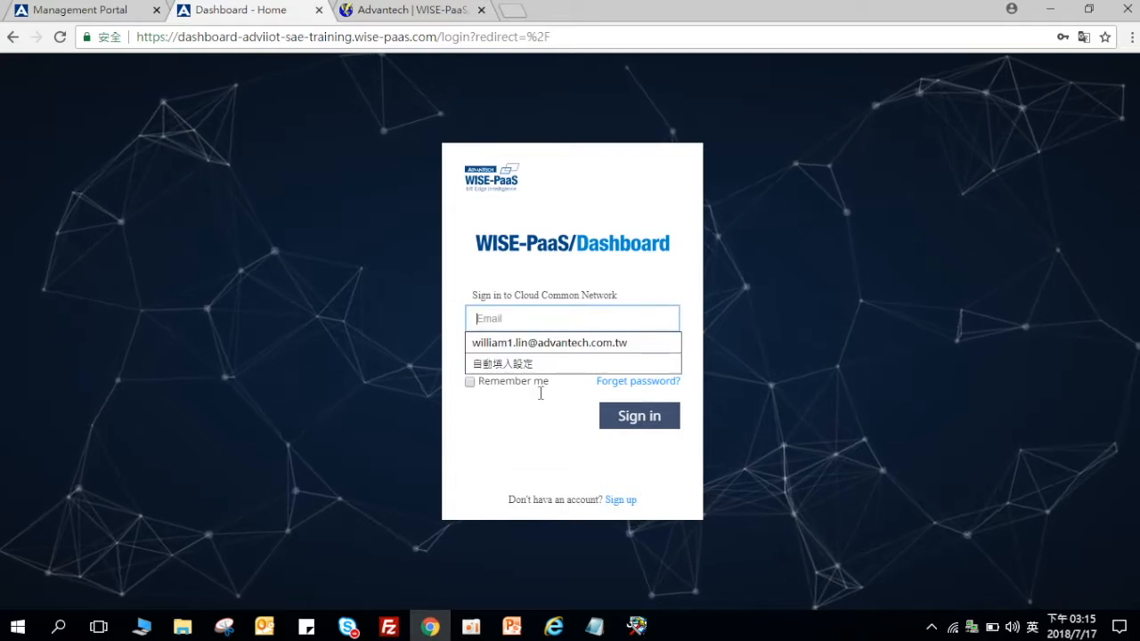
pyautogui.write('Neal')
pyautogui.press('Down')
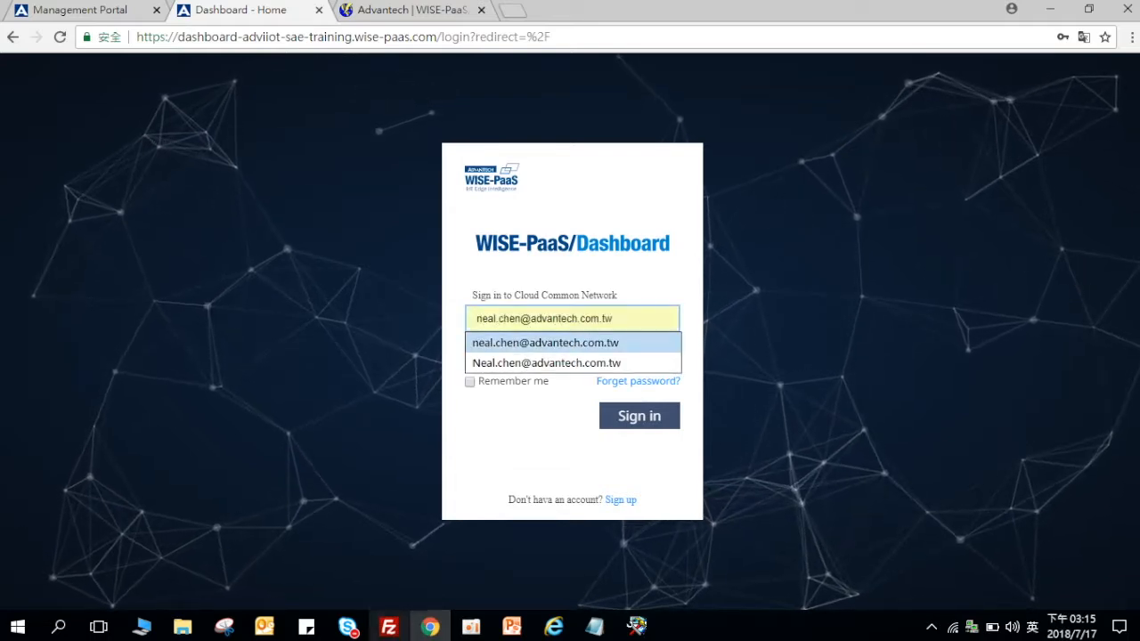
pyautogui.press('Return')
pyautogui.write('************')
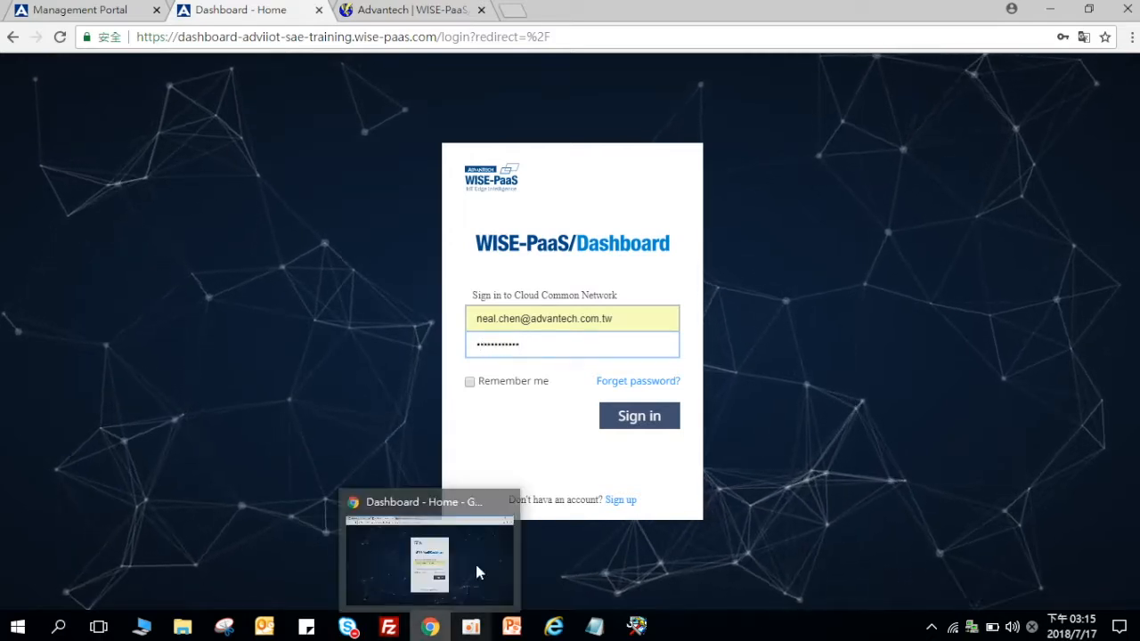
pyautogui.click(470, 381)
pyautogui.click(611, 424)
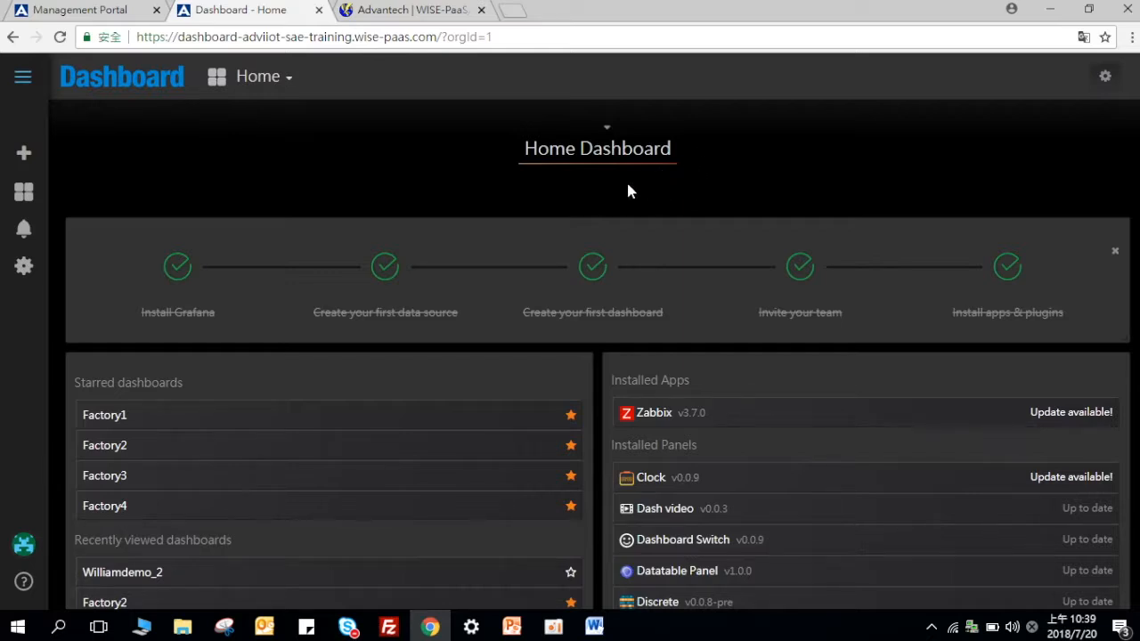
# Step: Go to Configuration > Data Sources and start a new data source
pyautogui.moveTo(36, 271)
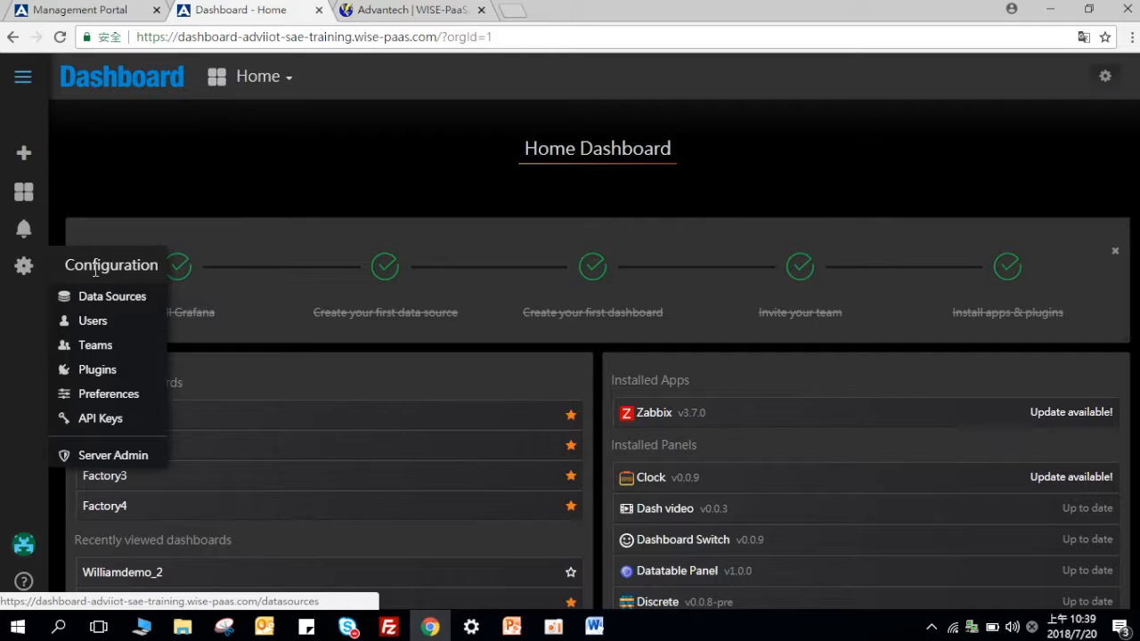
pyautogui.click(121, 295)
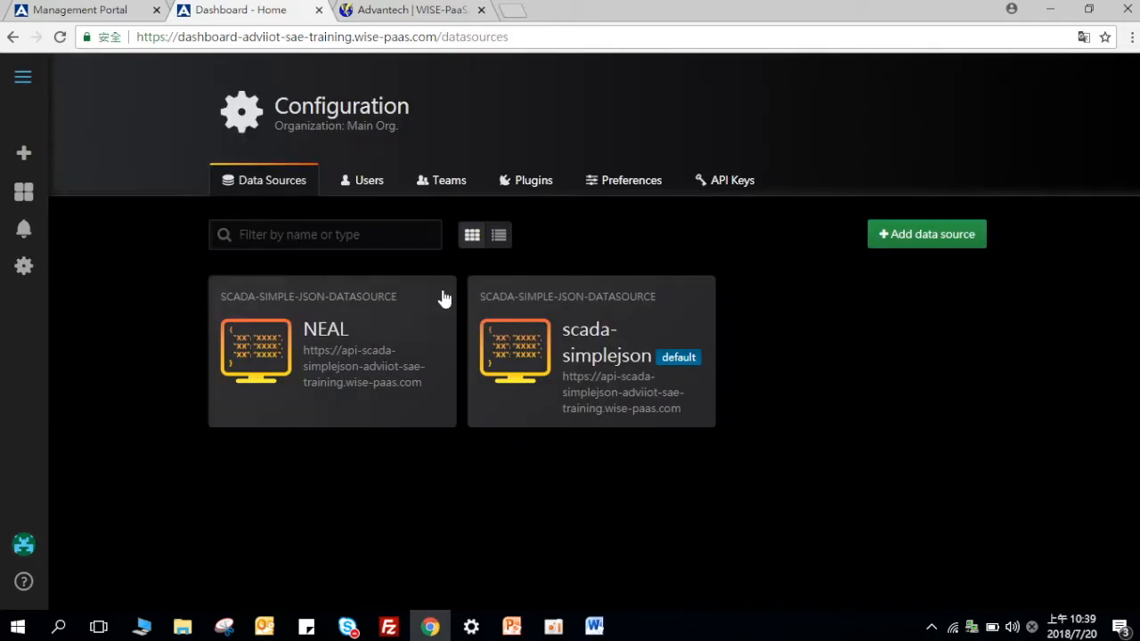
pyautogui.click(907, 249)
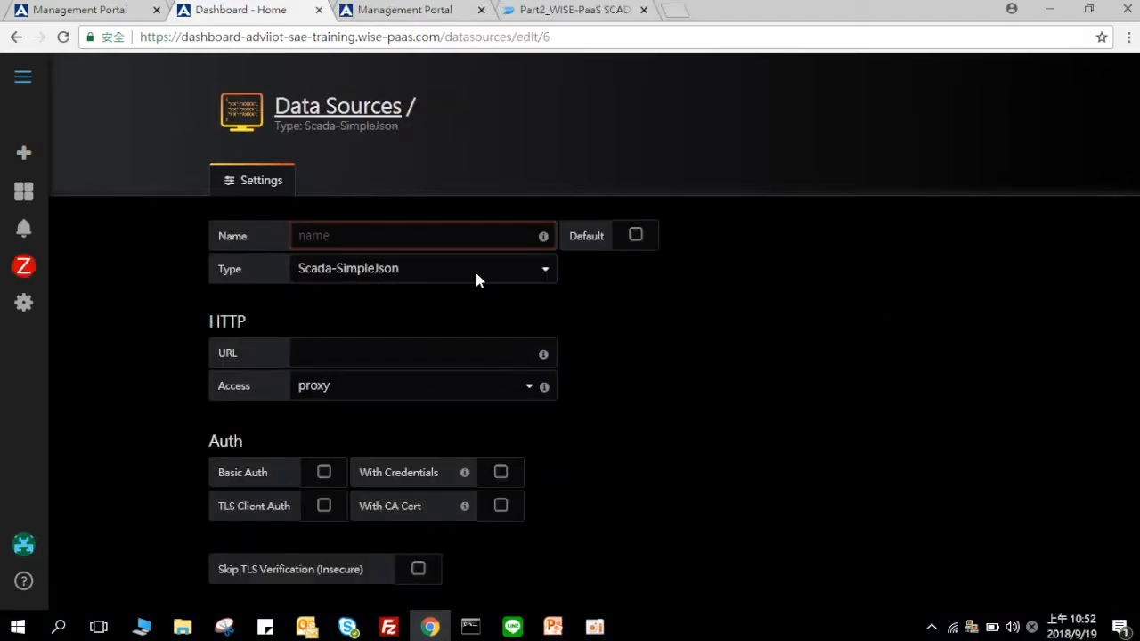
# Step: Cross-check the Management Portal app list while keeping the data source type at Scada-SimpleJson
pyautogui.click(438, 12)
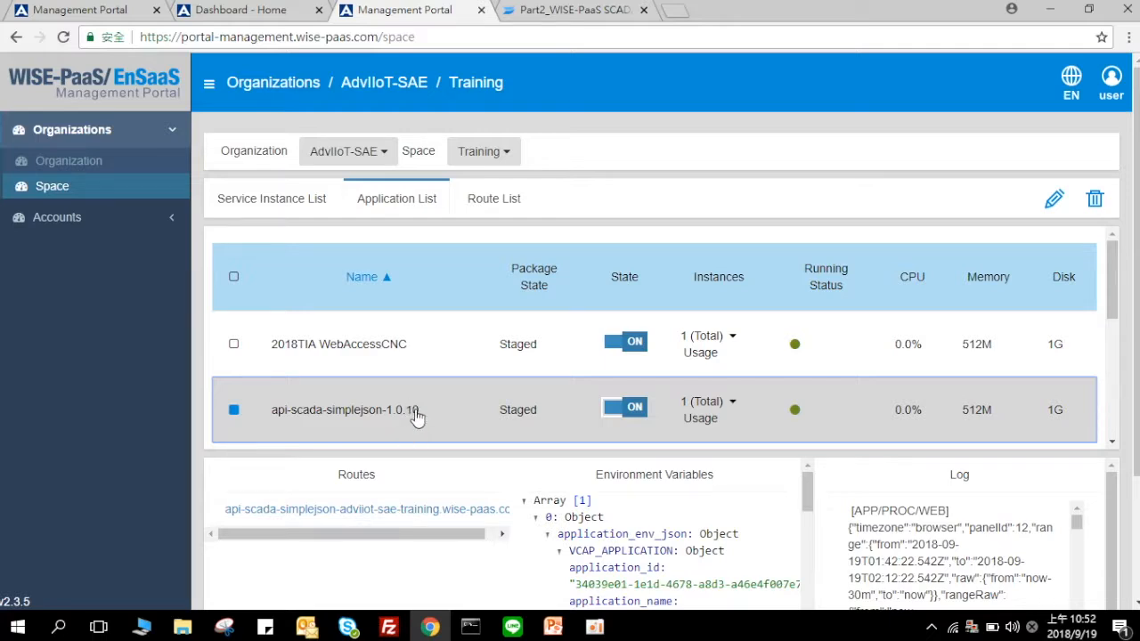
pyautogui.scroll(-2, 416, 417)
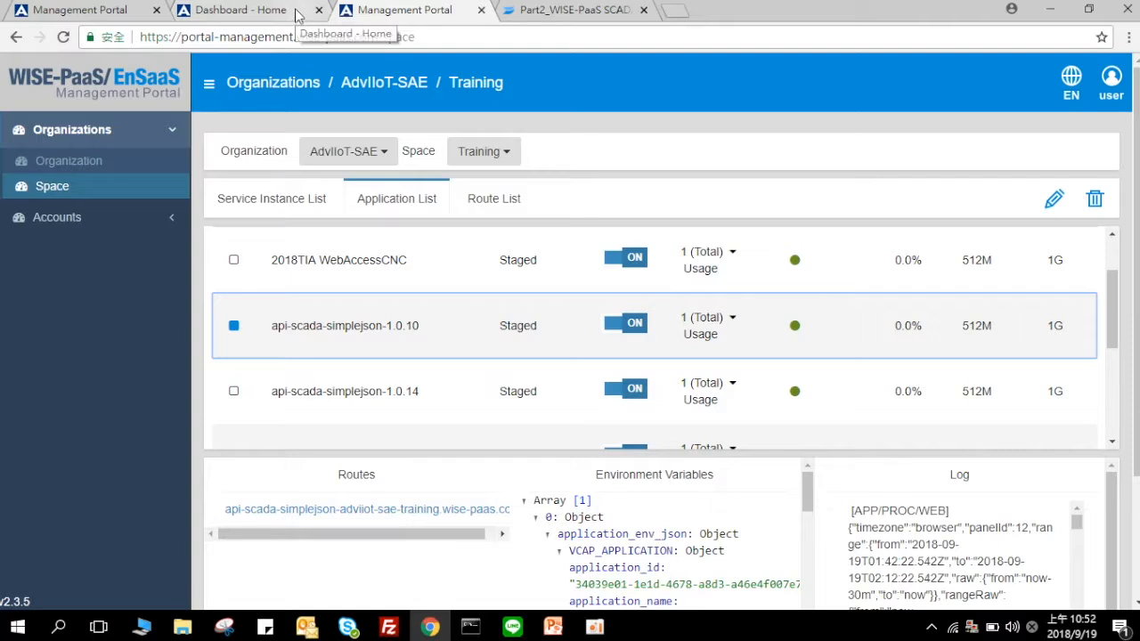
pyautogui.click(233, 8)
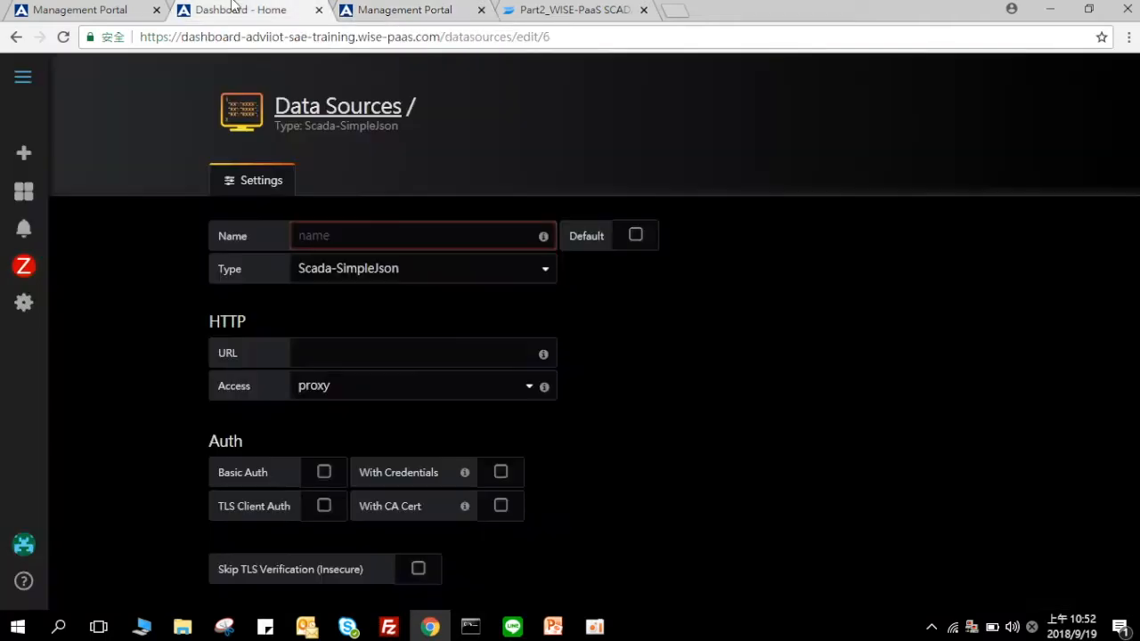
pyautogui.click(378, 269)
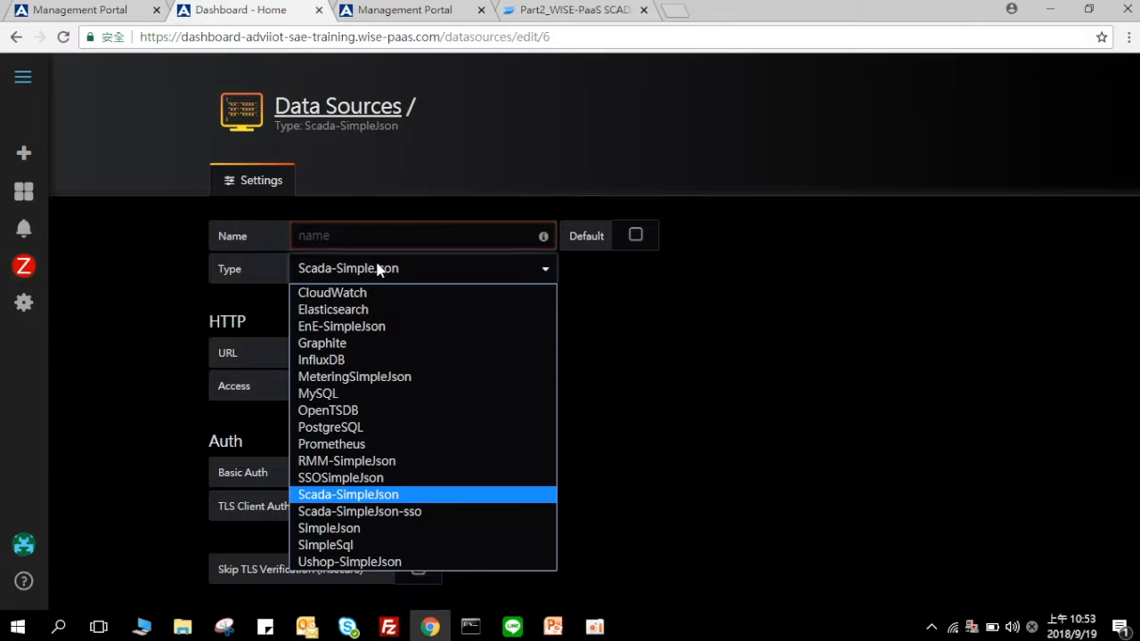
pyautogui.click(376, 496)
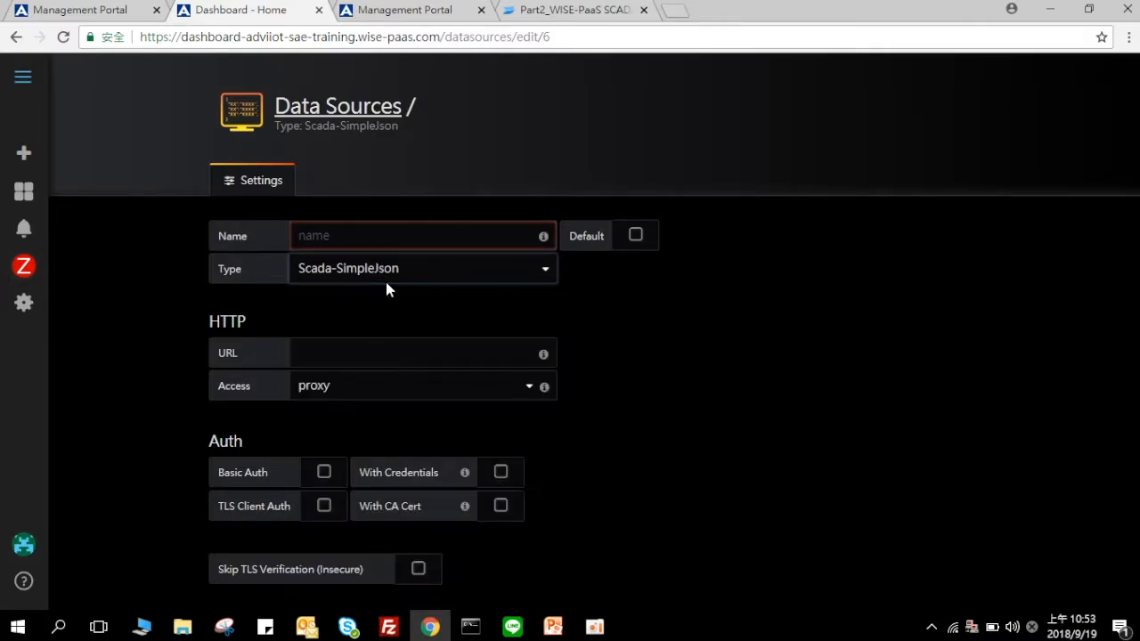
pyautogui.click(403, 9)
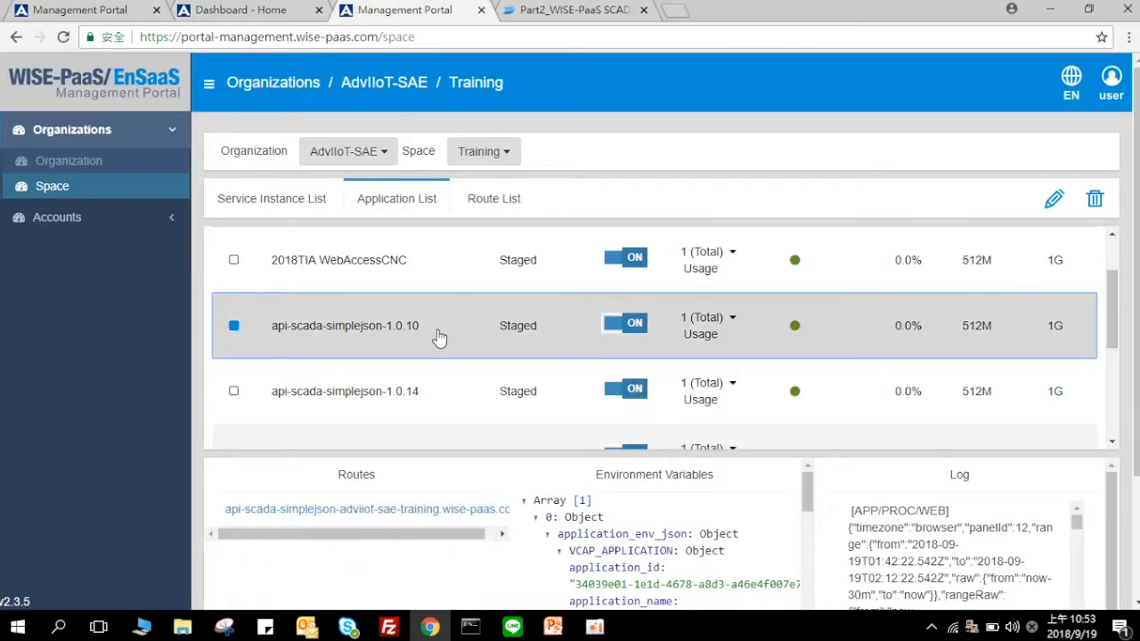
pyautogui.click(230, 10)
pyautogui.click(330, 264)
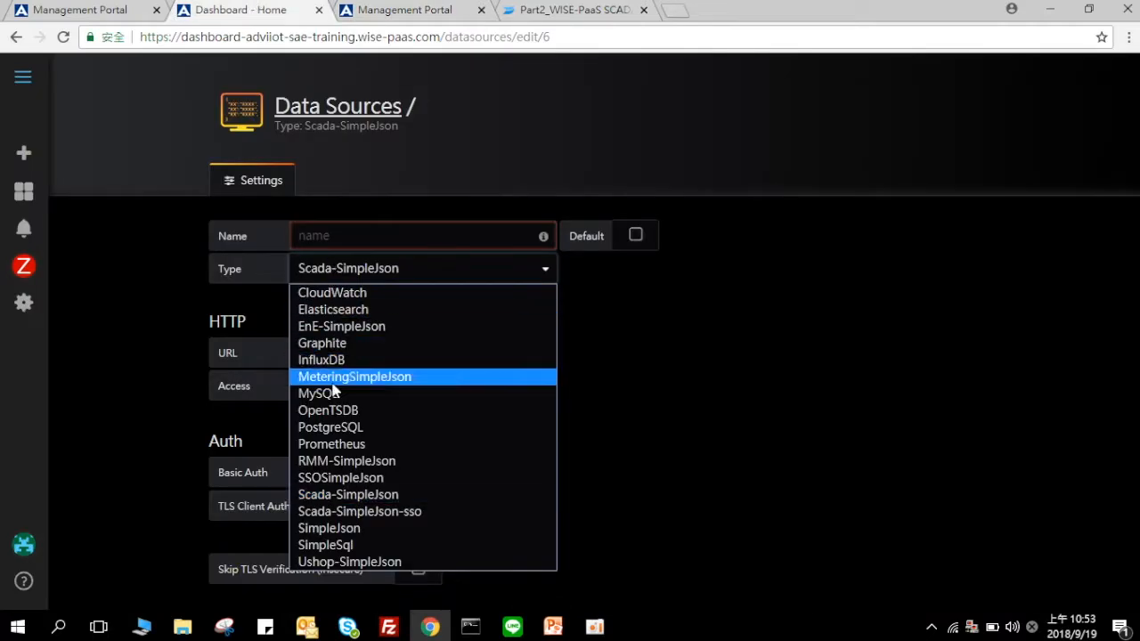
pyautogui.click(341, 497)
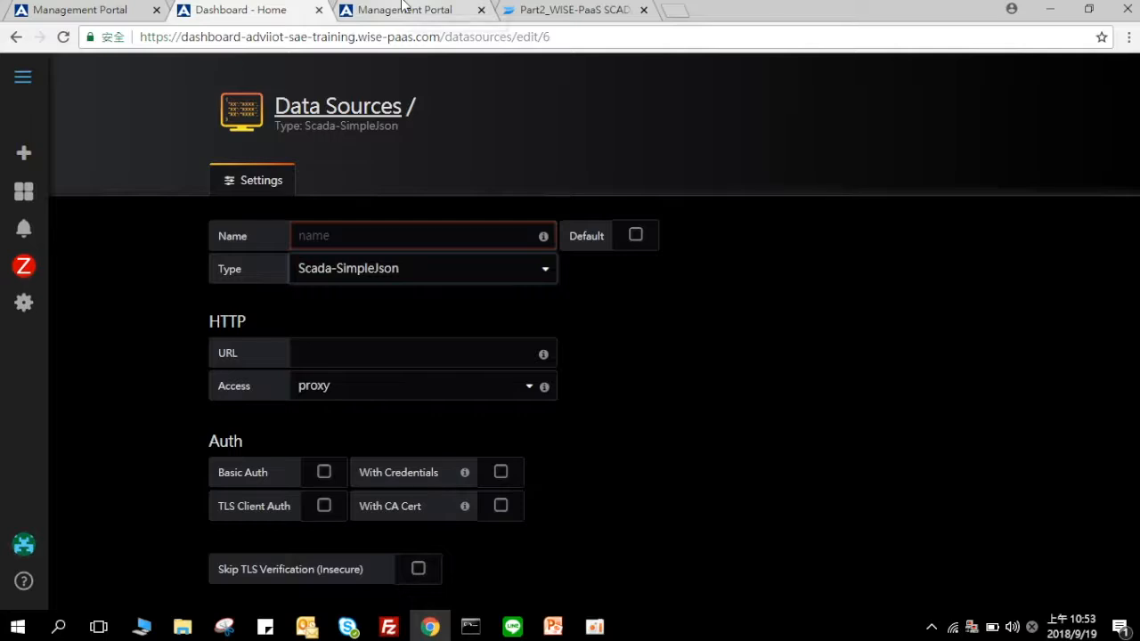
# Step: Try Scada-SimpleJson-sso as the type, then settle back on Scada-SimpleJson
pyautogui.click(403, 7)
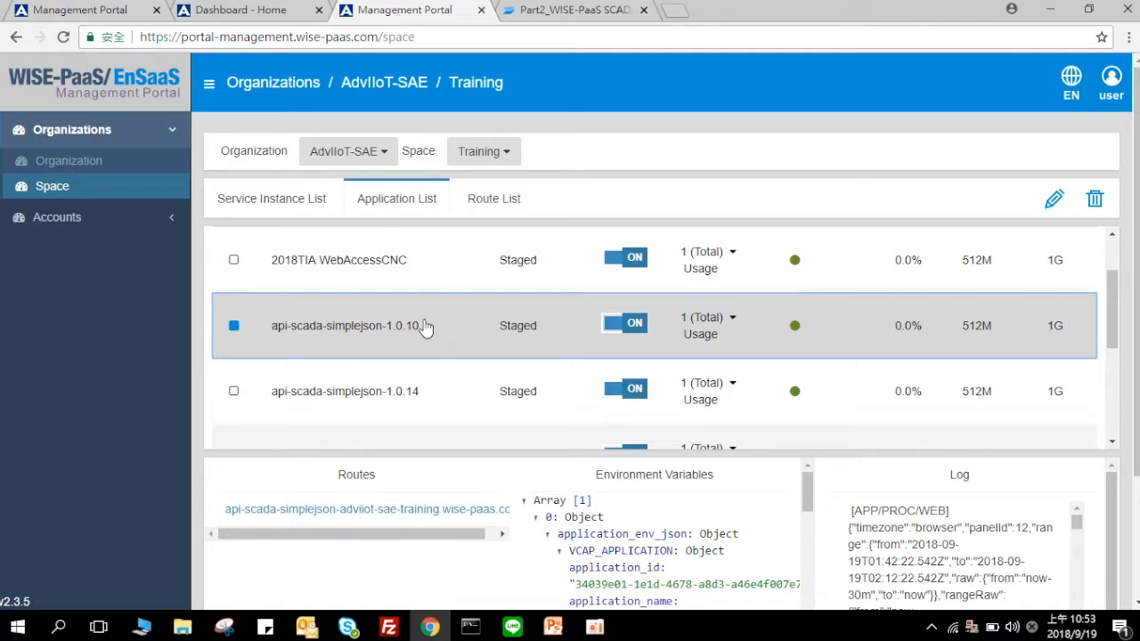
pyautogui.click(298, 7)
pyautogui.click(405, 270)
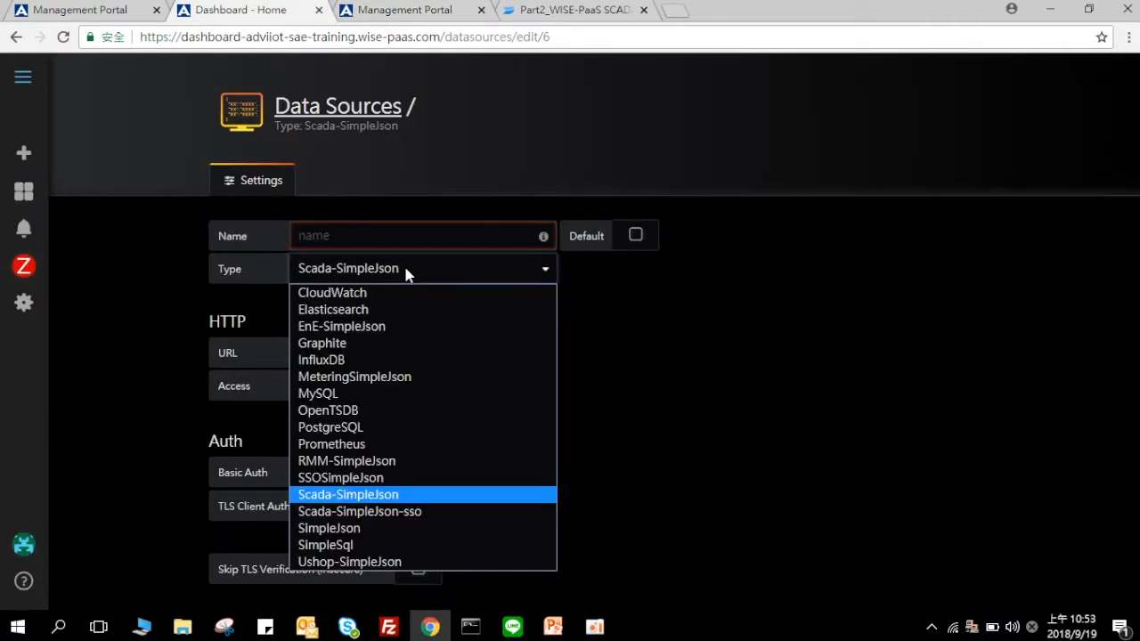
pyautogui.click(526, 512)
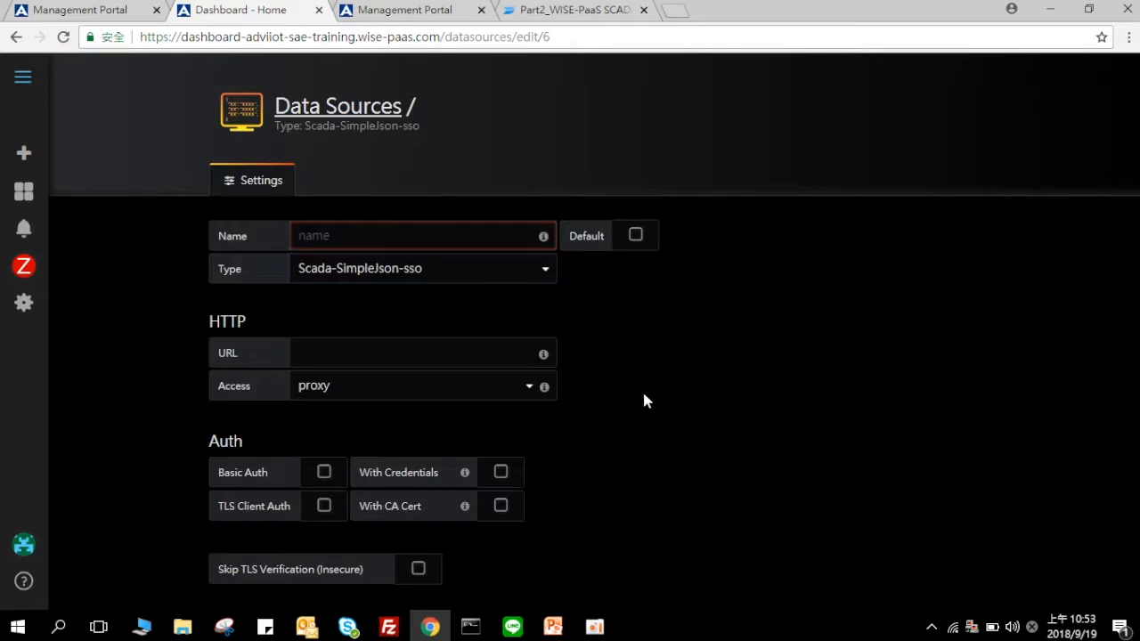
pyautogui.click(543, 266)
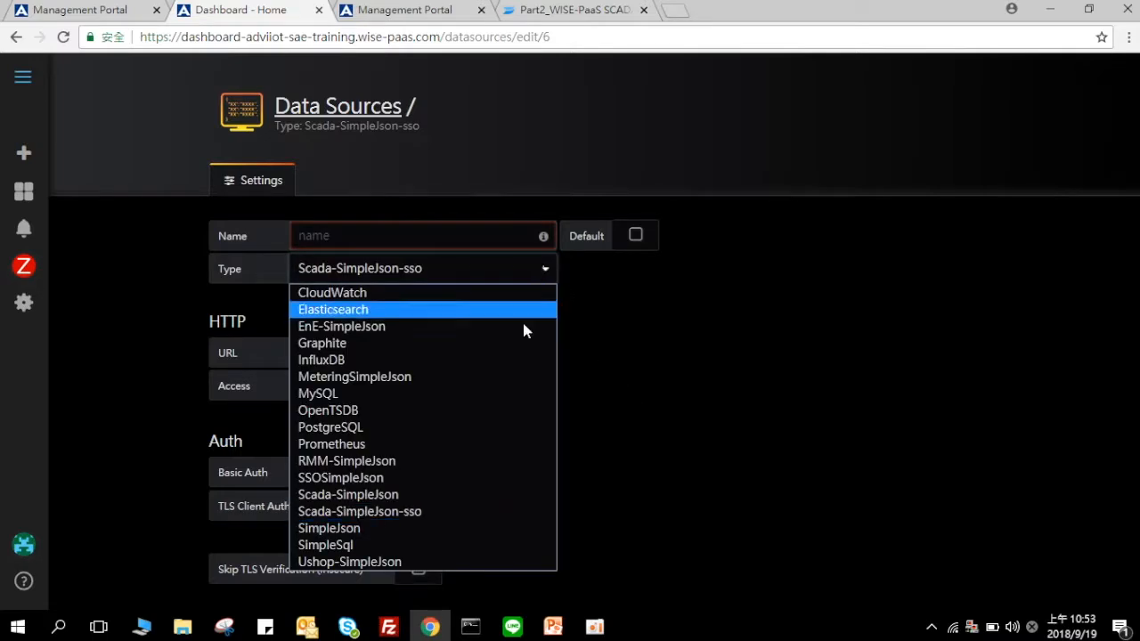
pyautogui.click(512, 495)
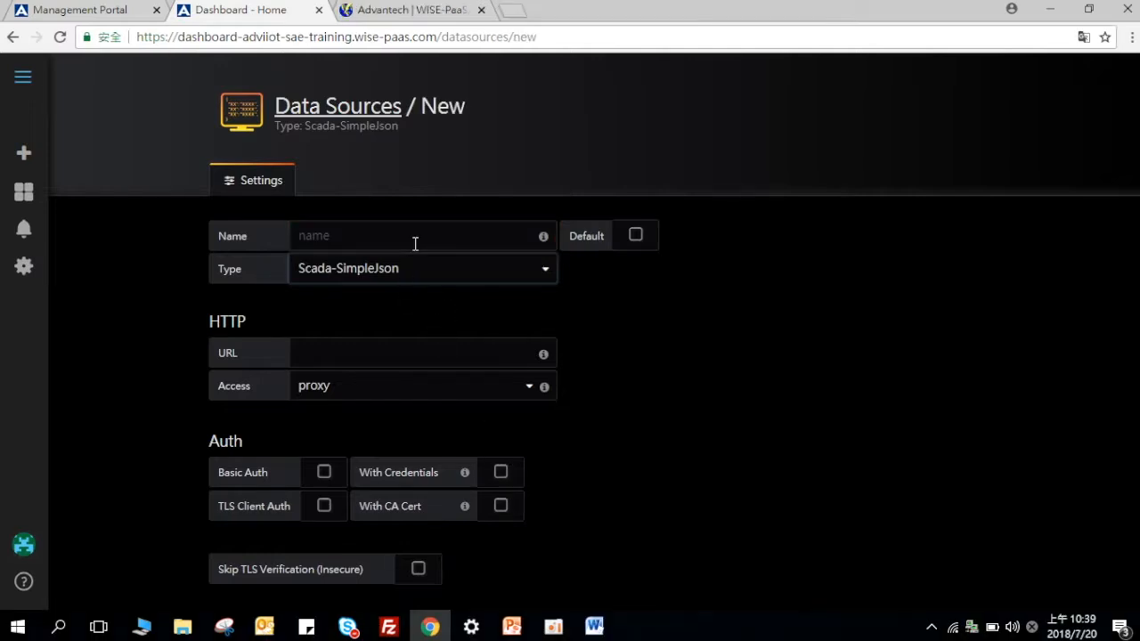
pyautogui.click(415, 239)
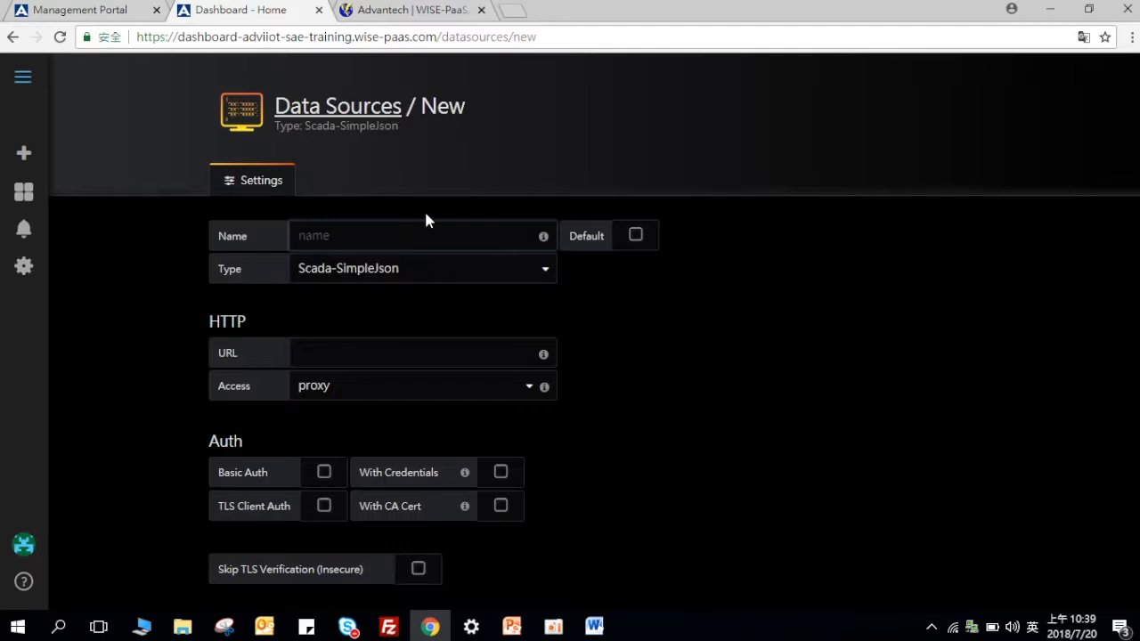
# Step: Name the data source New_Datasource and copy the api-scada-simplejson app's route from the portal
pyautogui.write('New_Datasource')
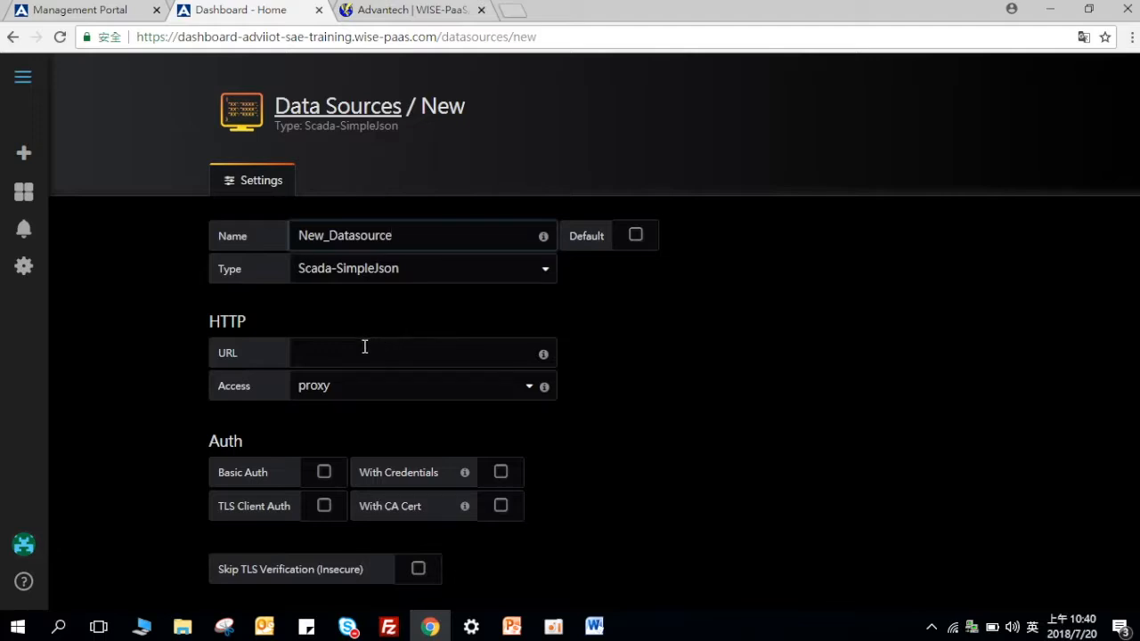
pyautogui.click(71, 10)
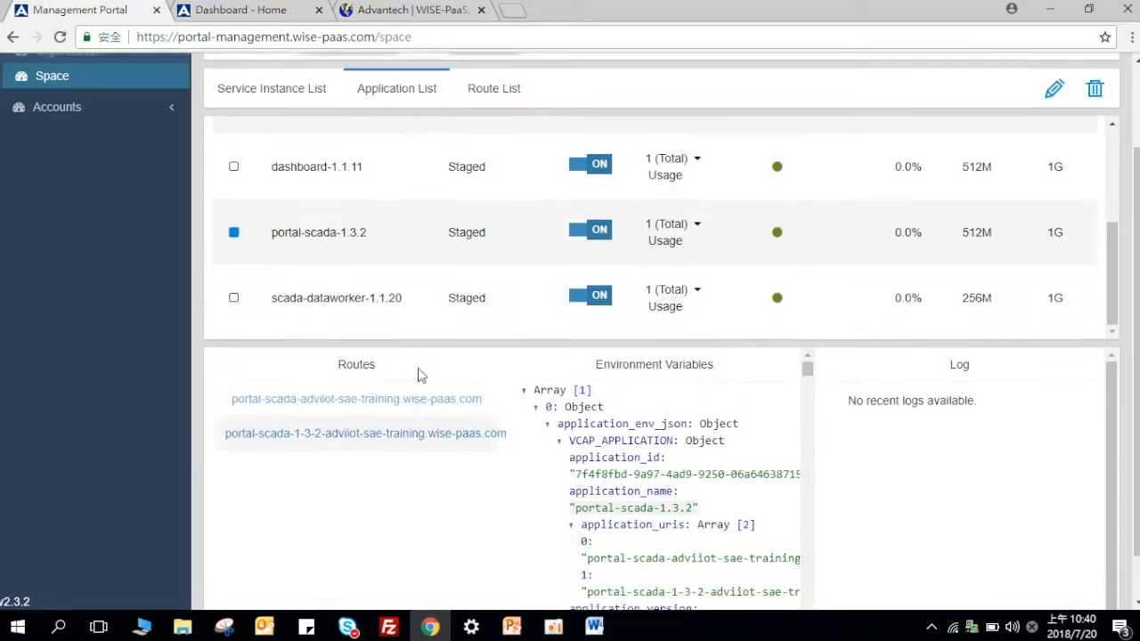
pyautogui.scroll(2, 418, 374)
pyautogui.scroll(2, 438, 410)
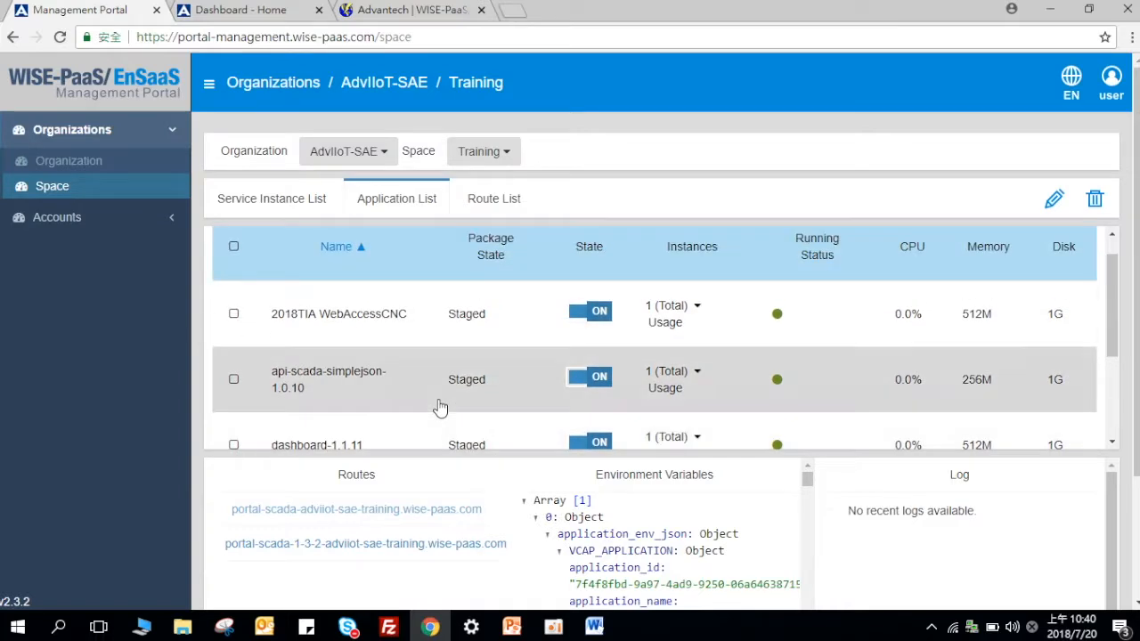
pyautogui.scroll(1, 438, 410)
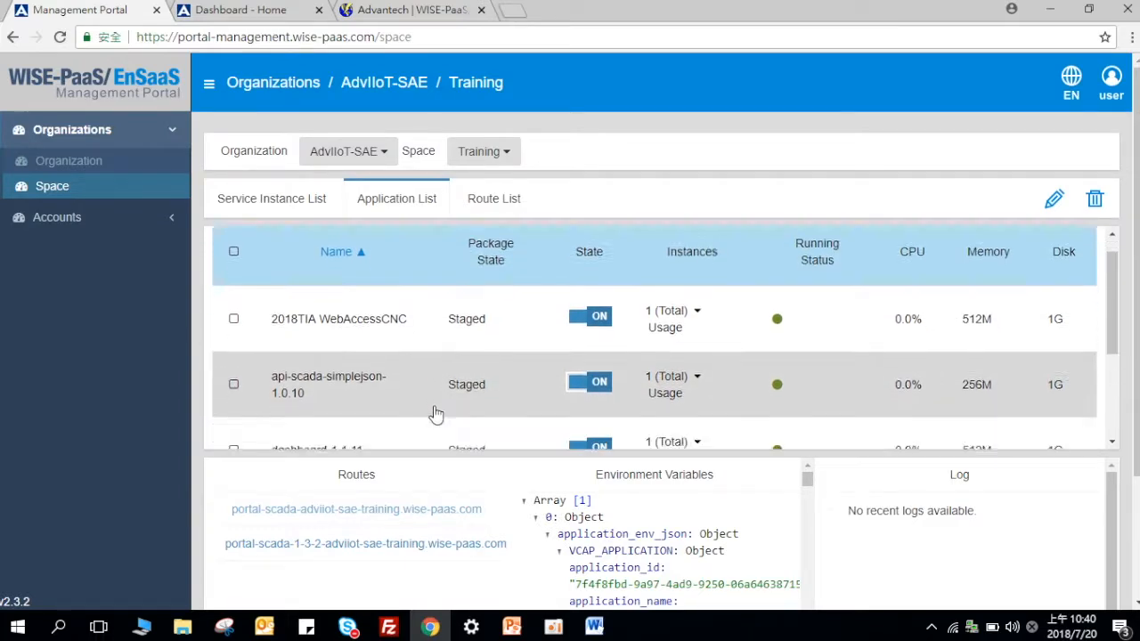
pyautogui.scroll(-1, 435, 413)
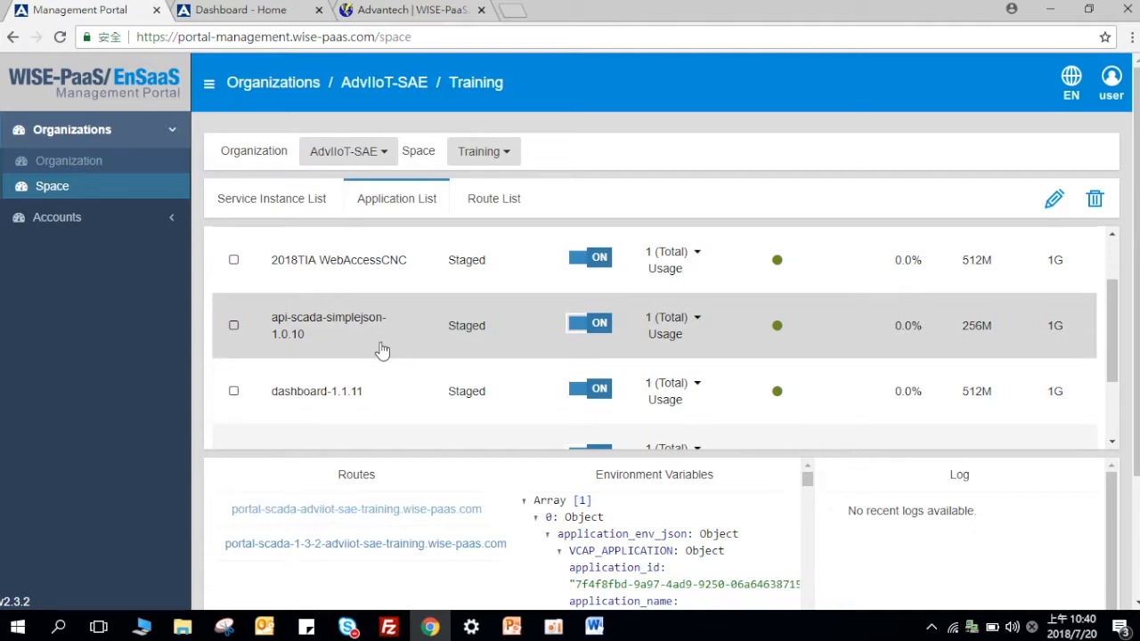
pyautogui.click(384, 347)
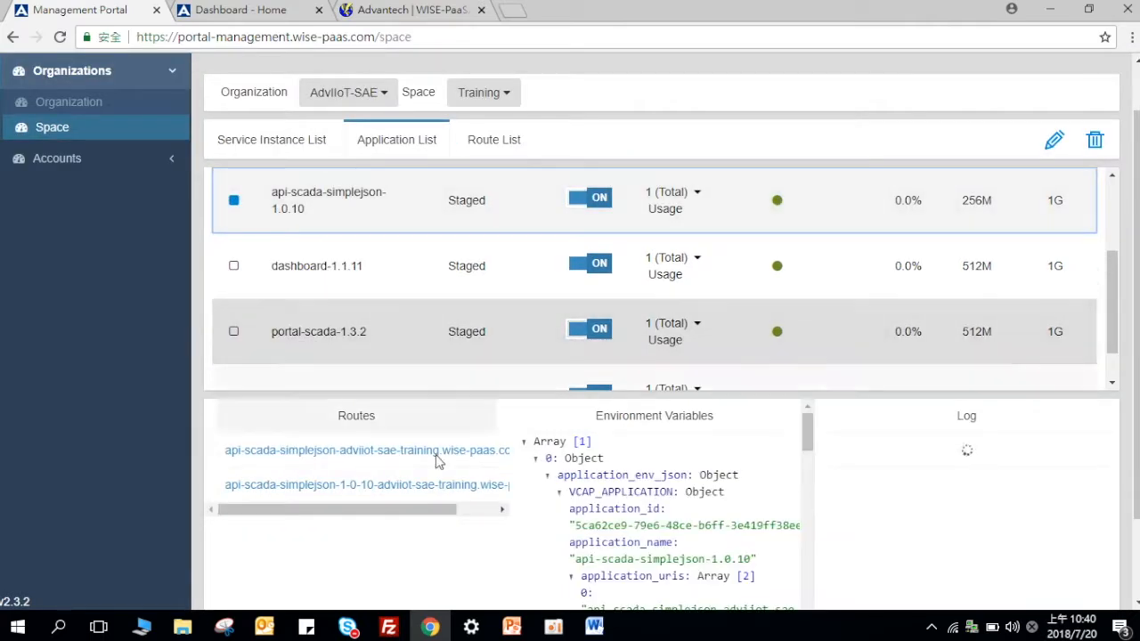
pyautogui.moveTo(399, 488); pyautogui.dragTo(531, 514)
pyautogui.click(497, 459)
pyautogui.moveTo(496, 457); pyautogui.dragTo(221, 459)
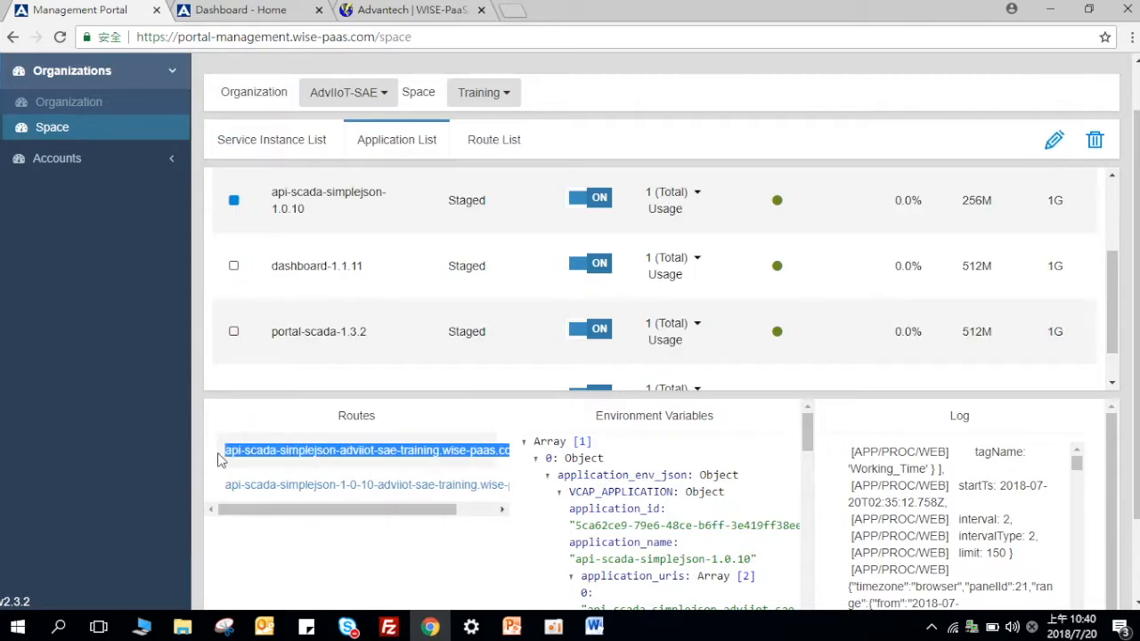
pyautogui.rightClick(293, 451)
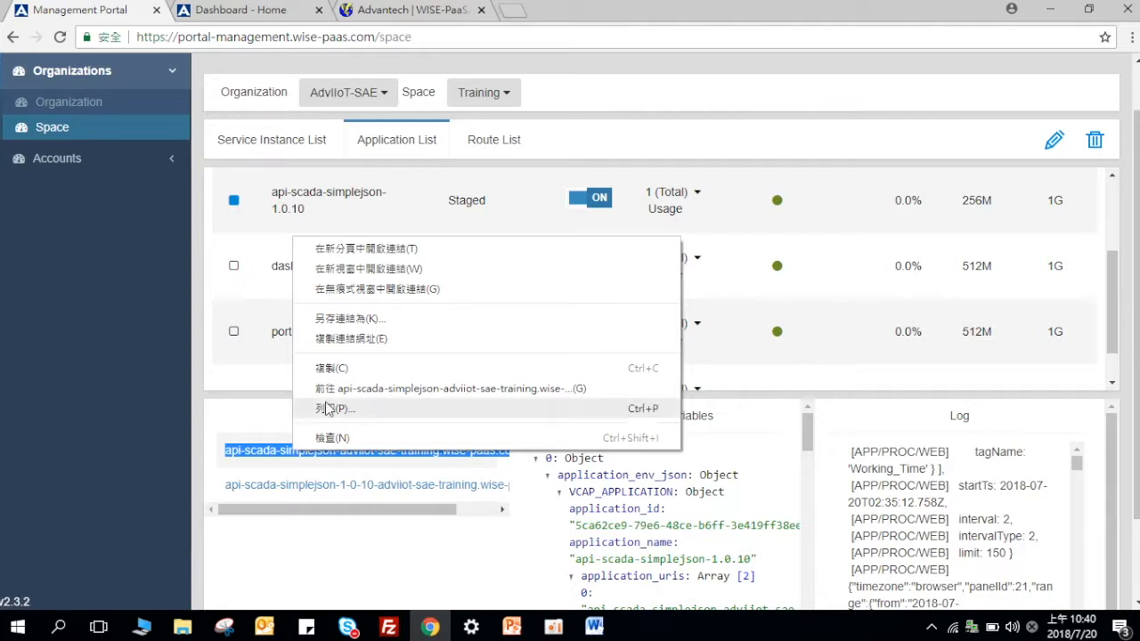
pyautogui.click(332, 368)
pyautogui.click(232, 10)
pyautogui.write('https:')
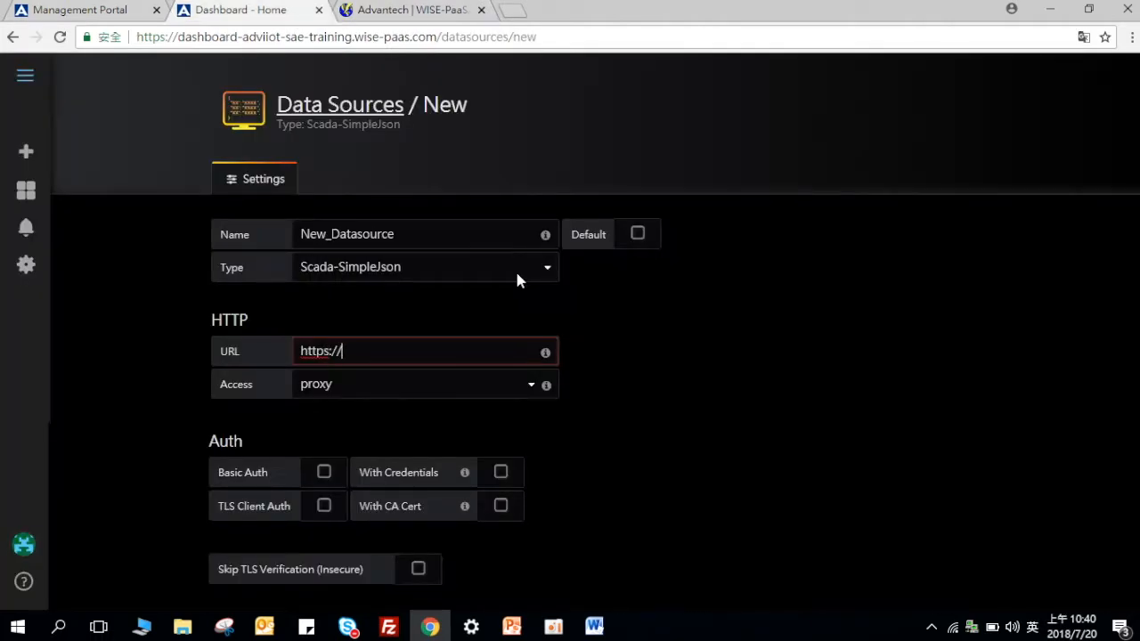
pyautogui.write('//')
pyautogui.hotkey('ctrl', 'v')
pyautogui.scroll(-2, 366, 498)
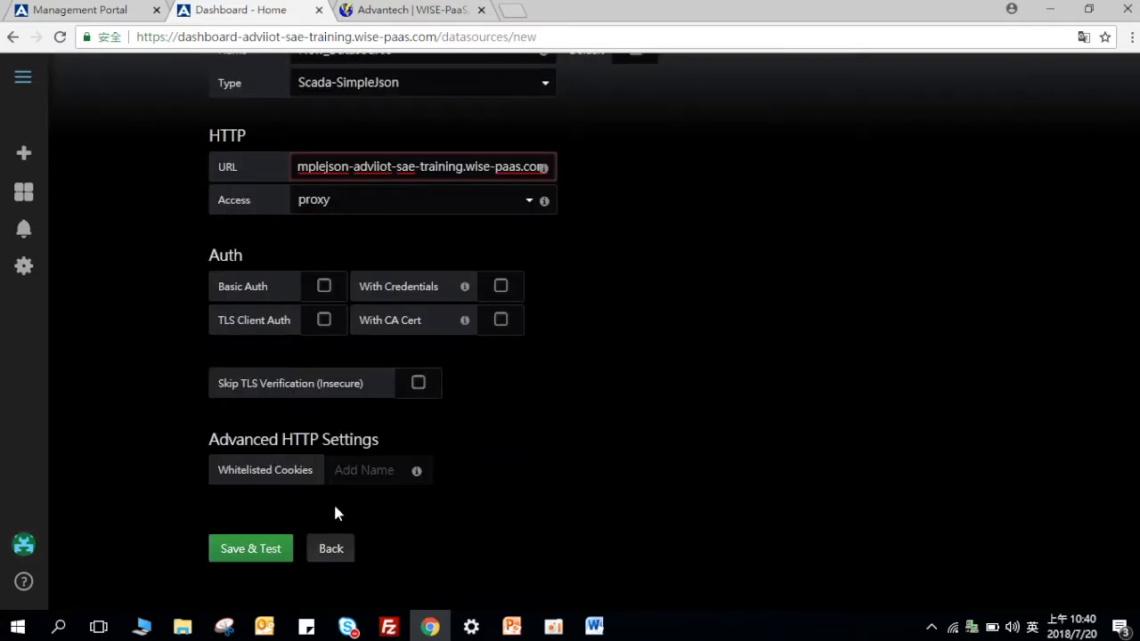
pyautogui.click(264, 558)
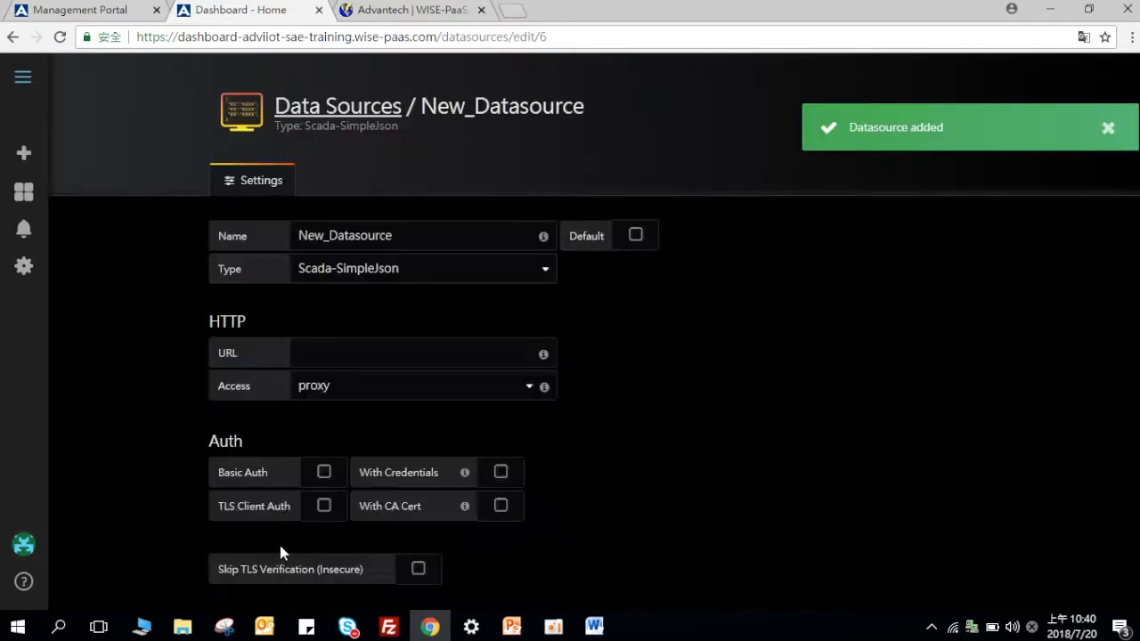
pyautogui.scroll(-3, 407, 453)
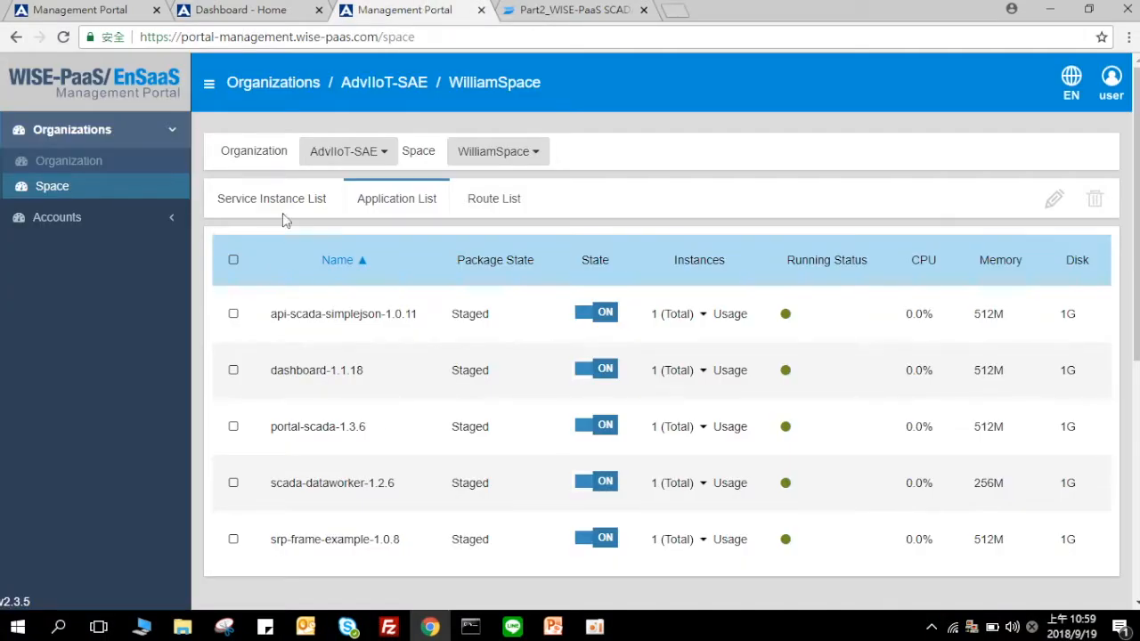
# Step: Select api-scada-simplejson-1.0.11 in the portal, then choose Scada-SimpleJson-sso as the data source type
pyautogui.click(430, 328)
pyautogui.scroll(3, 410, 213)
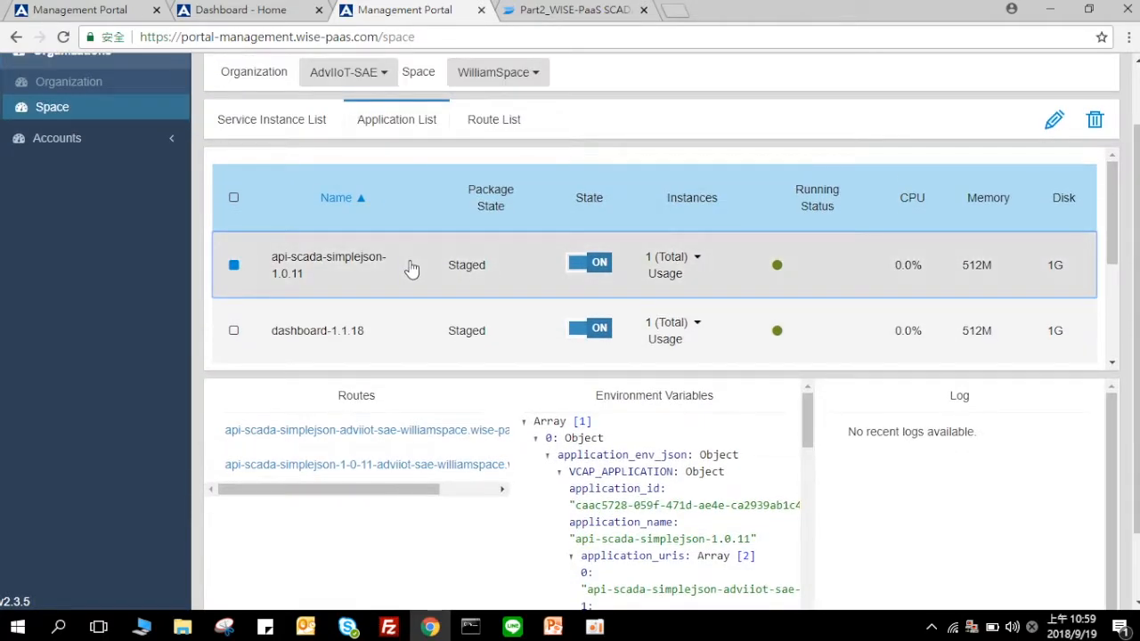
pyautogui.click(267, 9)
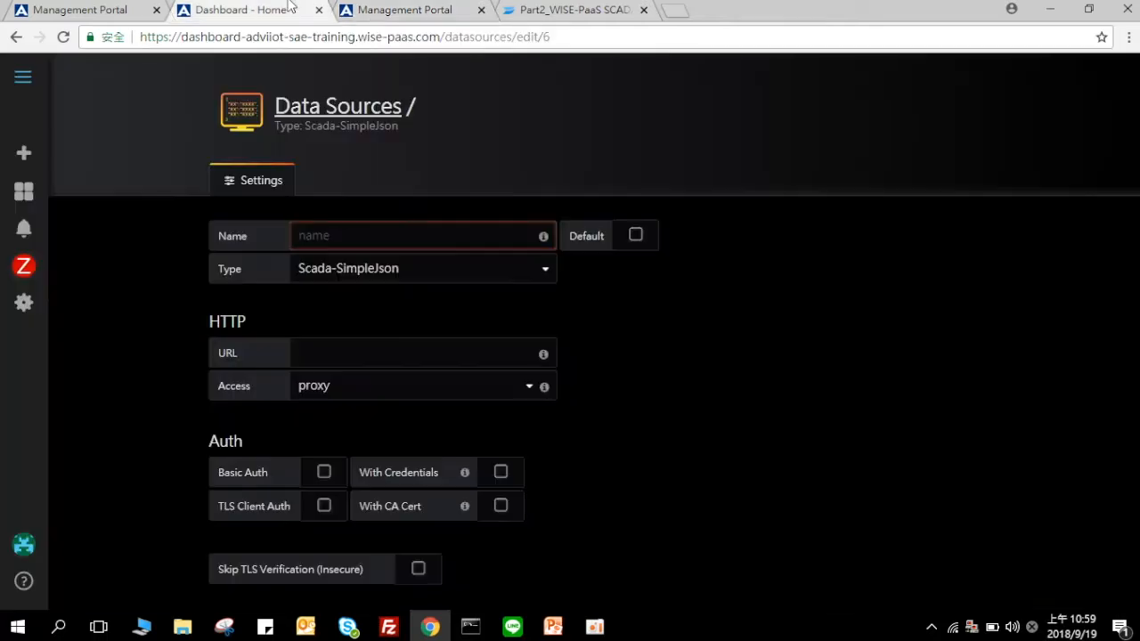
pyautogui.click(393, 267)
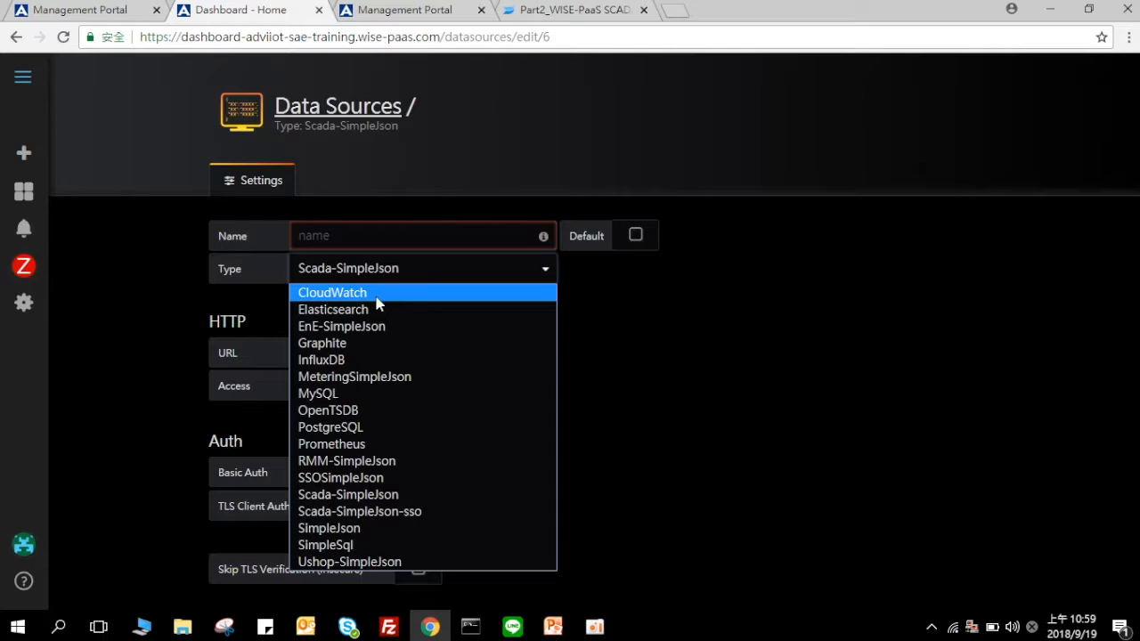
pyautogui.click(422, 520)
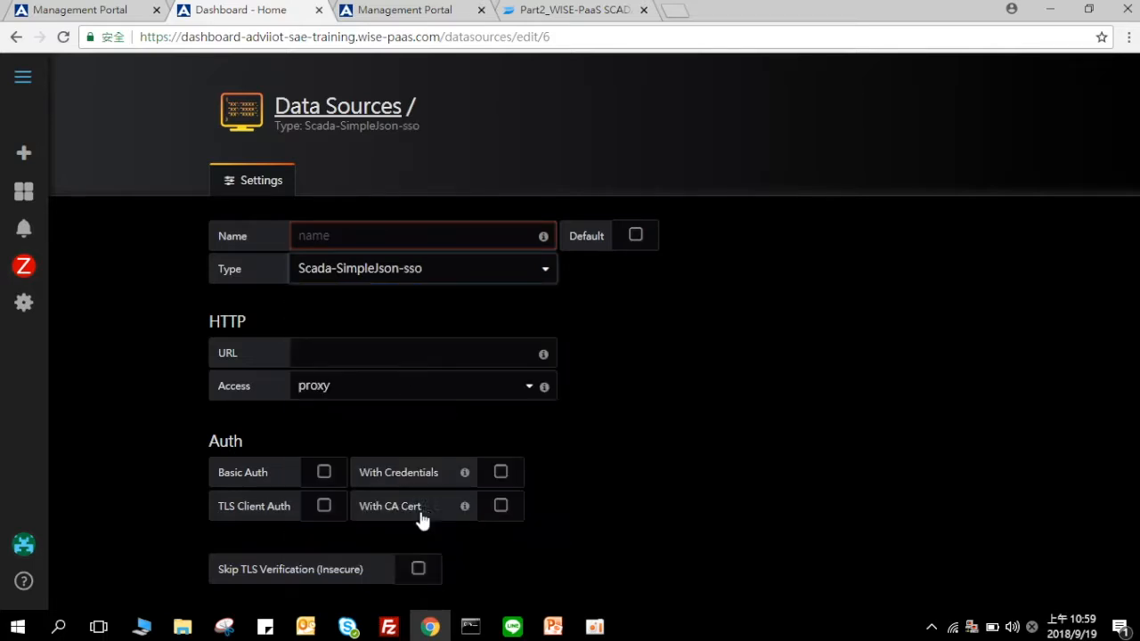
pyautogui.click(432, 237)
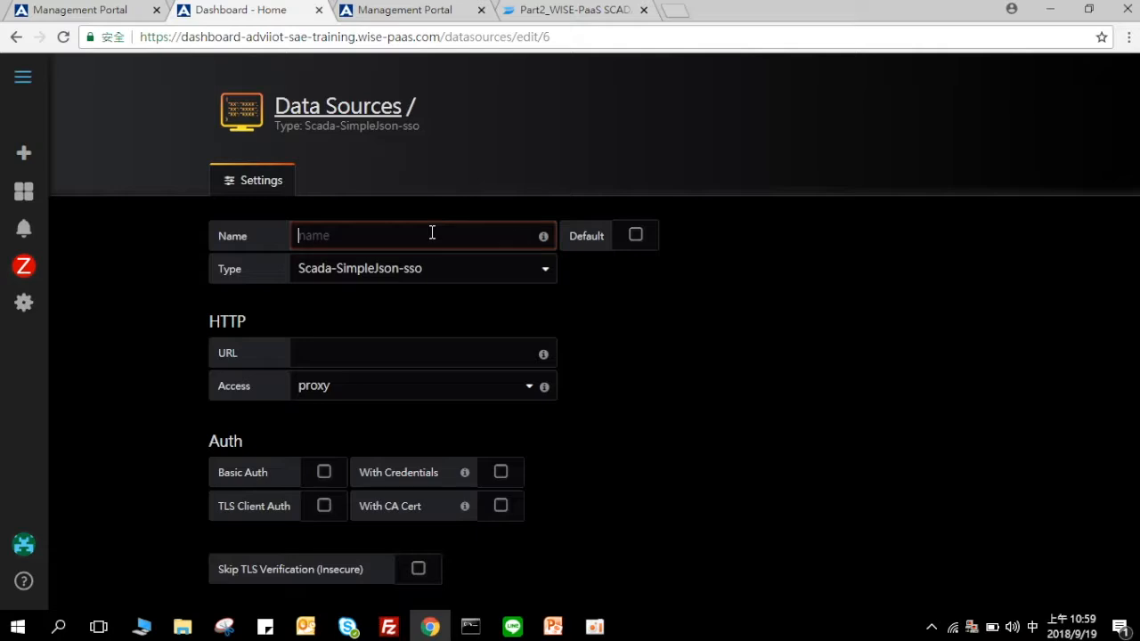
pyautogui.write('New')
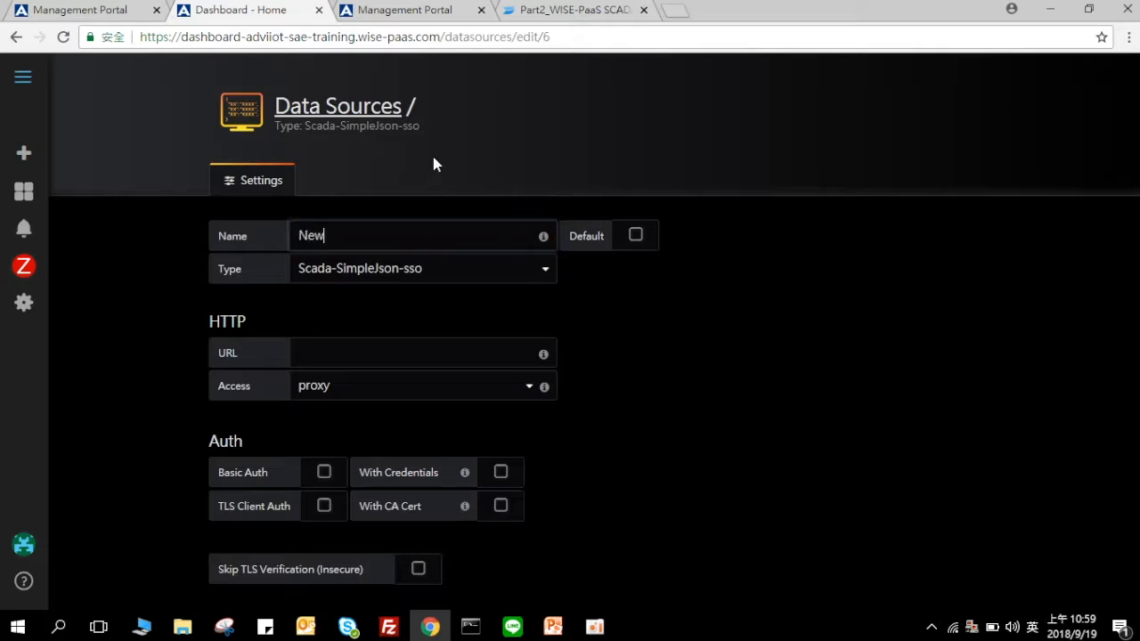
pyautogui.write('_Test')
pyautogui.click(480, 355)
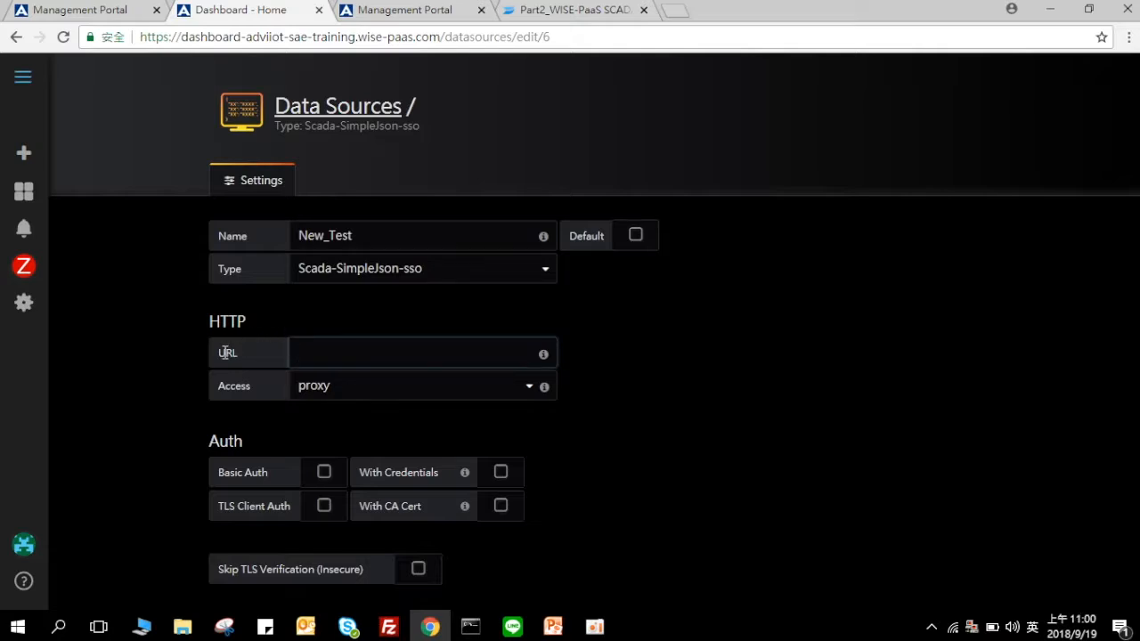
pyautogui.scroll(-3, 271, 305)
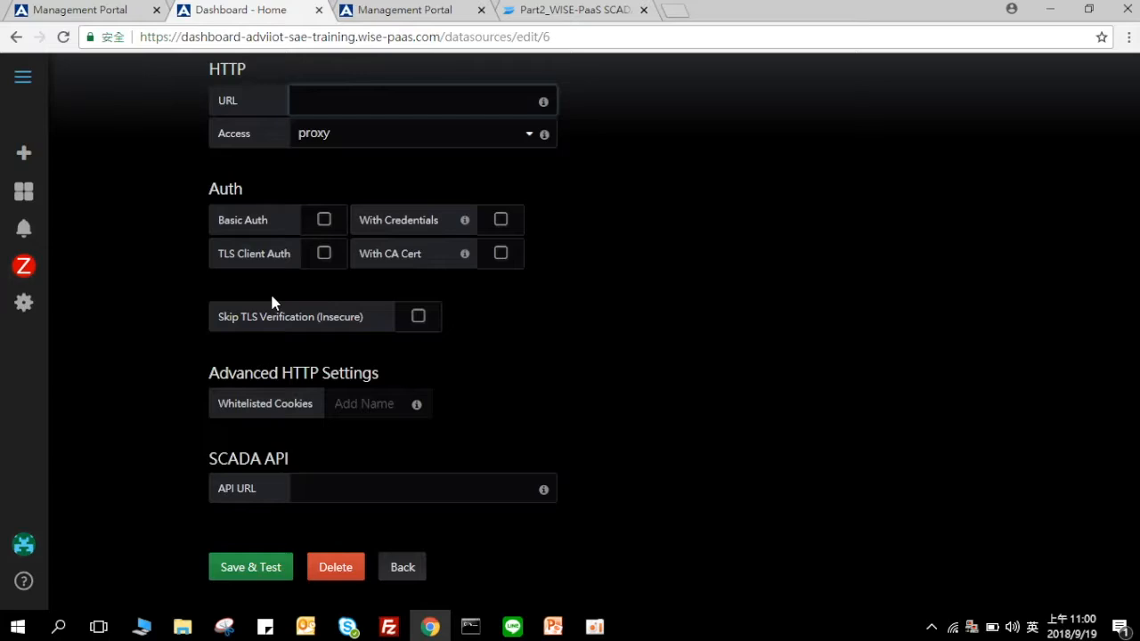
pyautogui.scroll(3, 272, 294)
pyautogui.write('http')
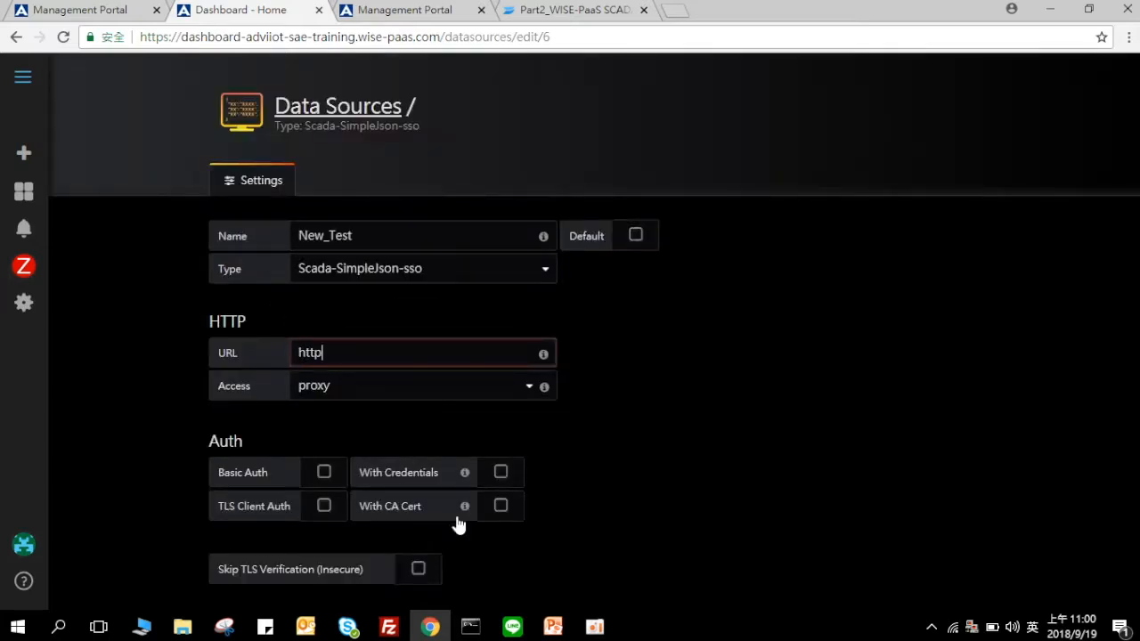
pyautogui.write('s')
pyautogui.moveTo(461, 519)
pyautogui.write(':')
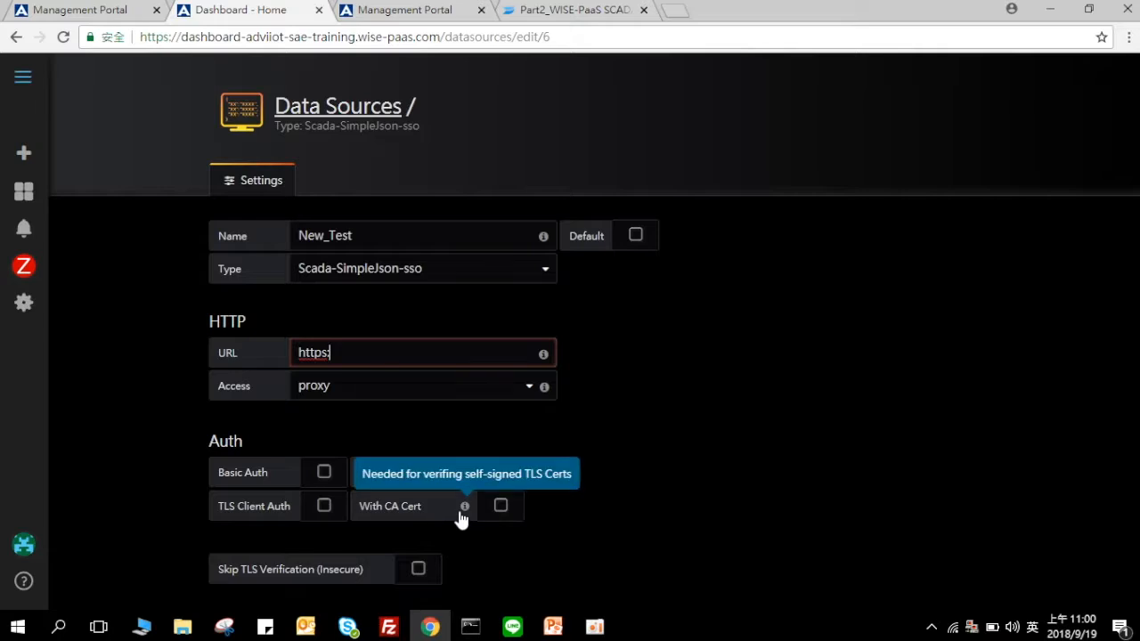
pyautogui.write('//')
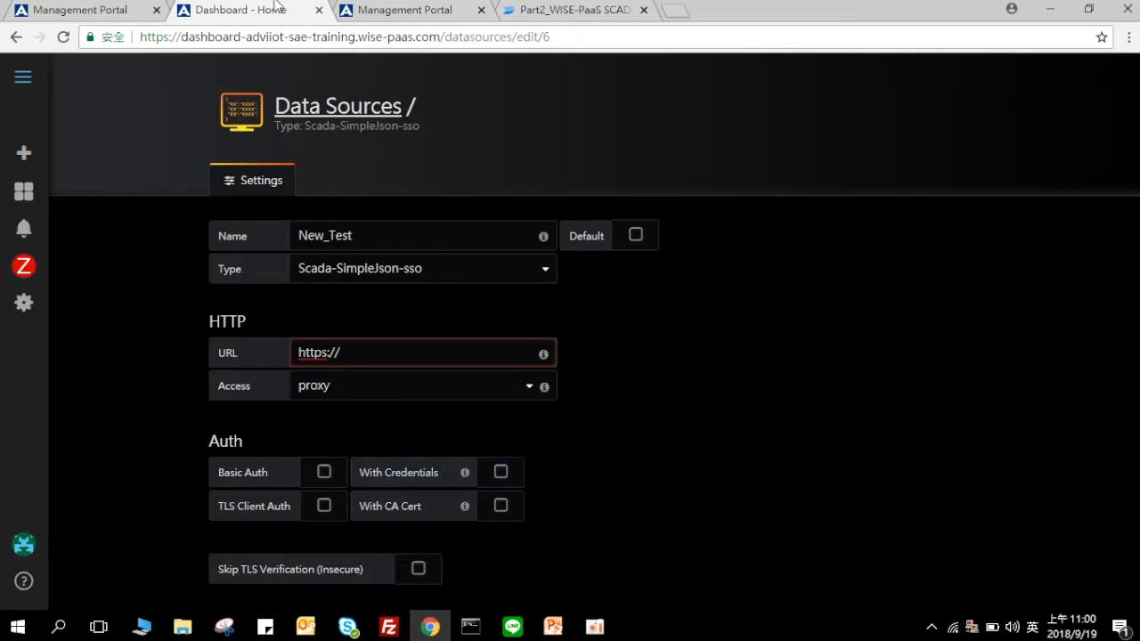
pyautogui.click(405, 10)
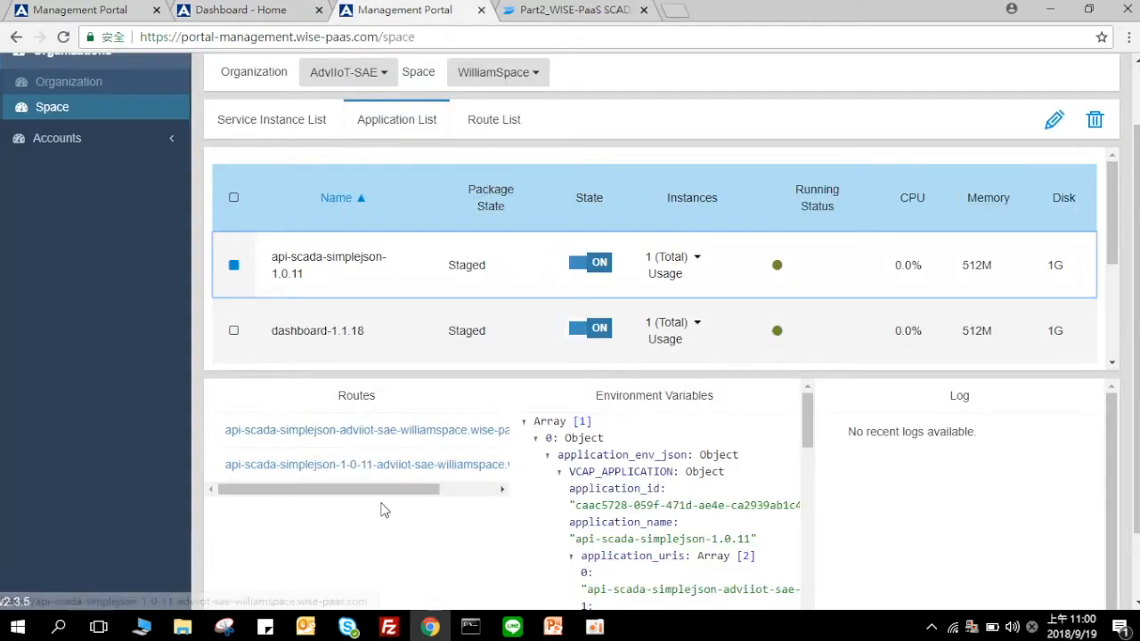
pyautogui.moveTo(386, 491); pyautogui.dragTo(442, 491)
pyautogui.moveTo(462, 431); pyautogui.dragTo(234, 439)
pyautogui.rightClick(234, 439)
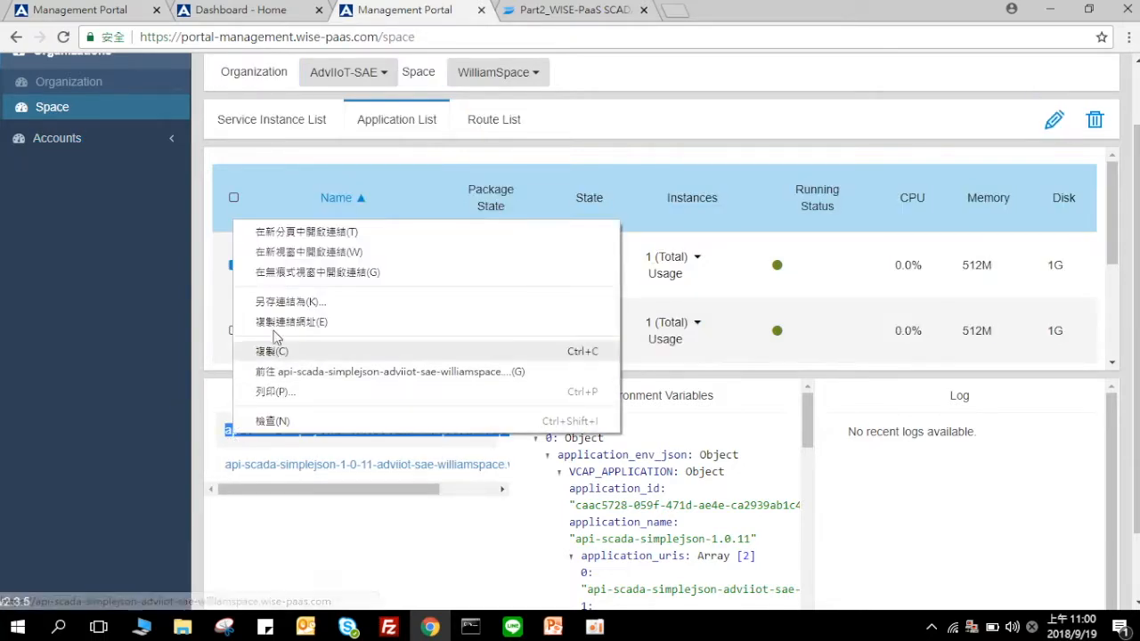
pyautogui.click(256, 354)
pyautogui.click(210, 10)
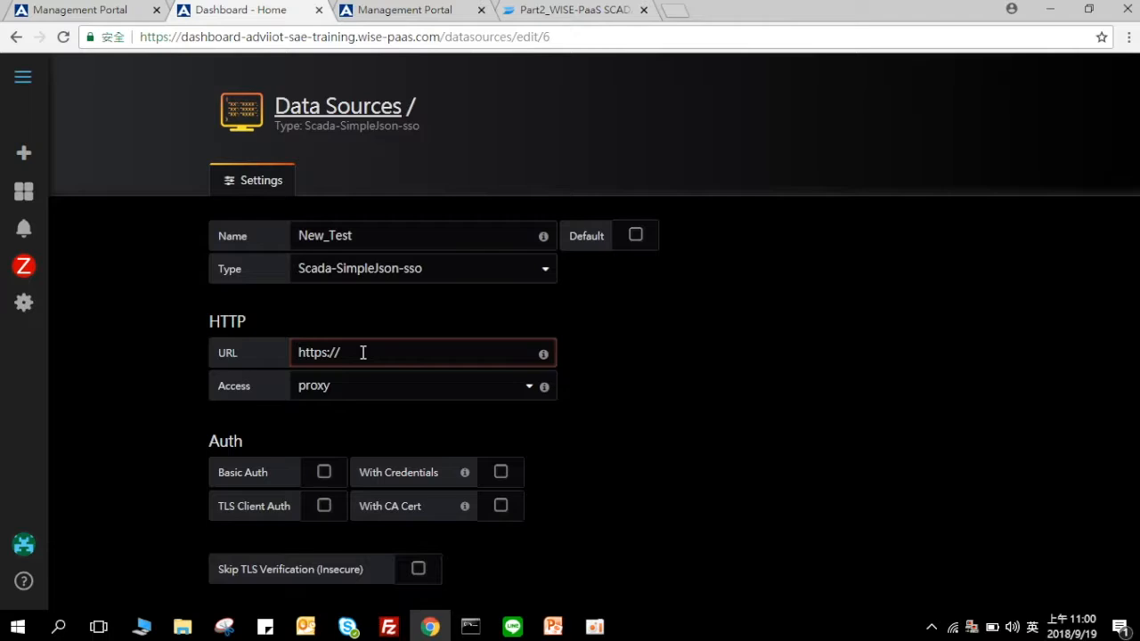
pyautogui.hotkey('ctrl', 'v')
# Step: Set the data source access to direct and enable With Credentials
pyautogui.click(376, 395)
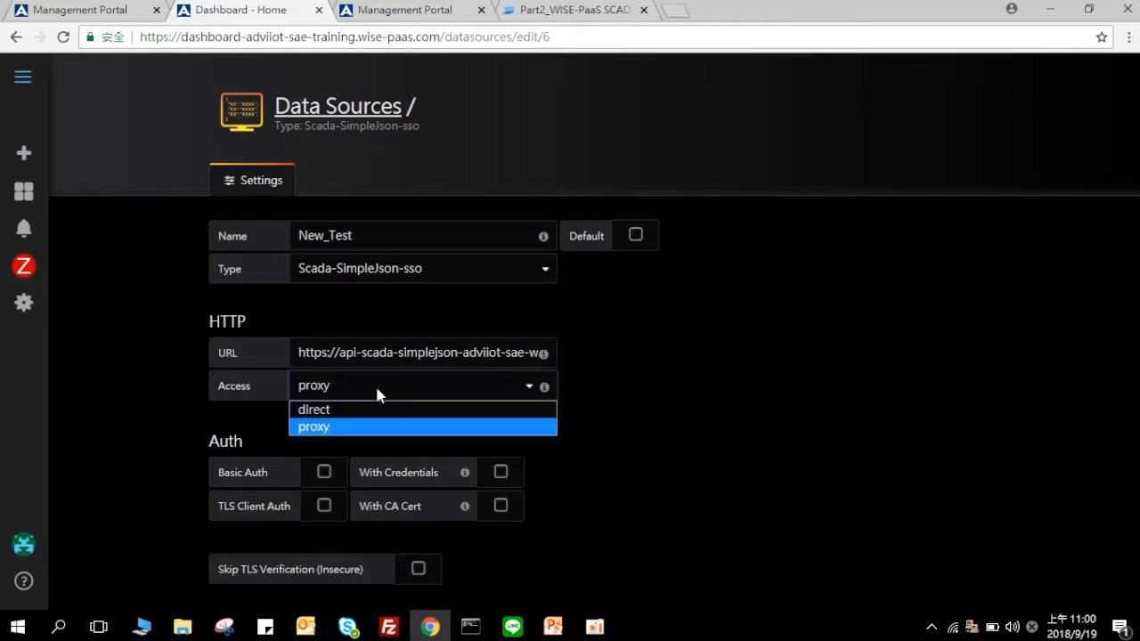
pyautogui.click(380, 410)
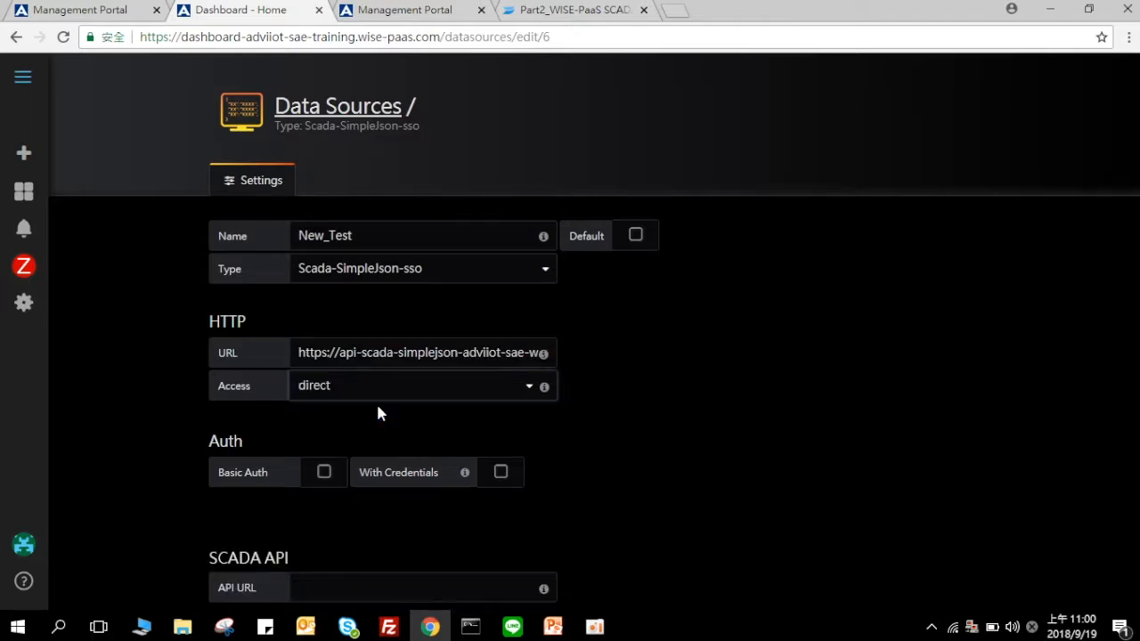
pyautogui.scroll(-2, 422, 512)
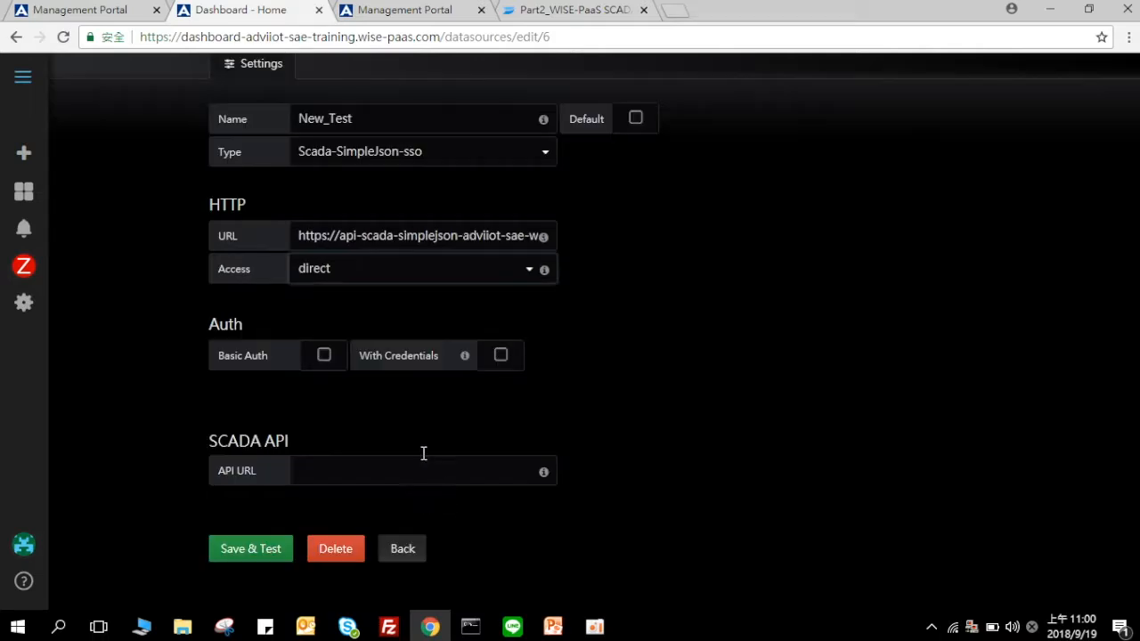
pyautogui.click(502, 356)
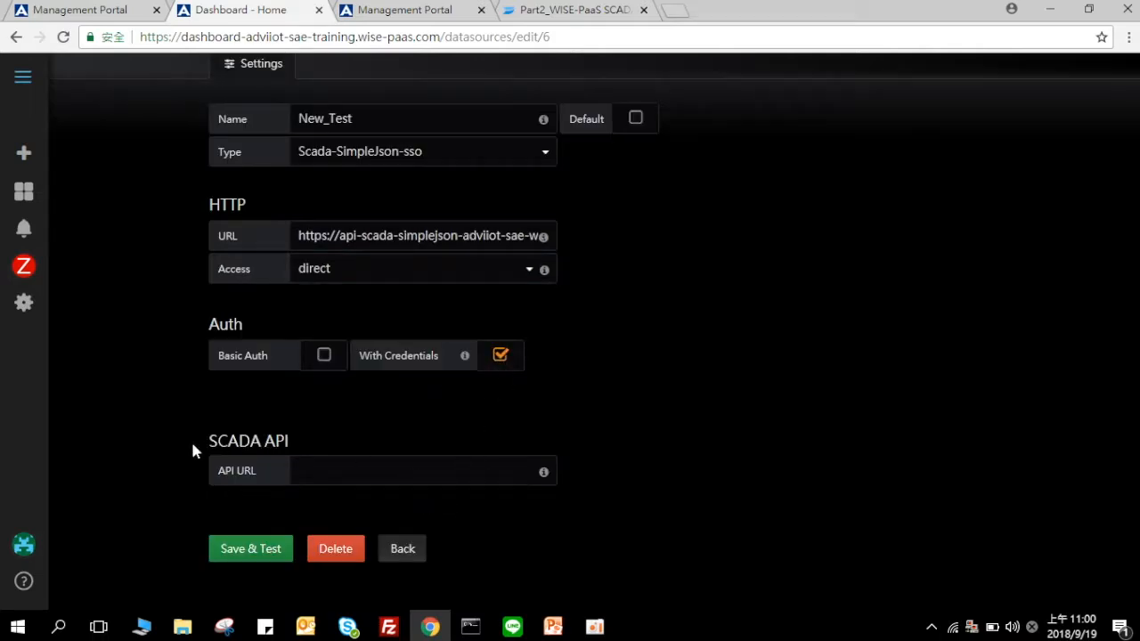
pyautogui.moveTo(204, 438); pyautogui.dragTo(310, 451)
pyautogui.click(313, 452)
pyautogui.click(368, 7)
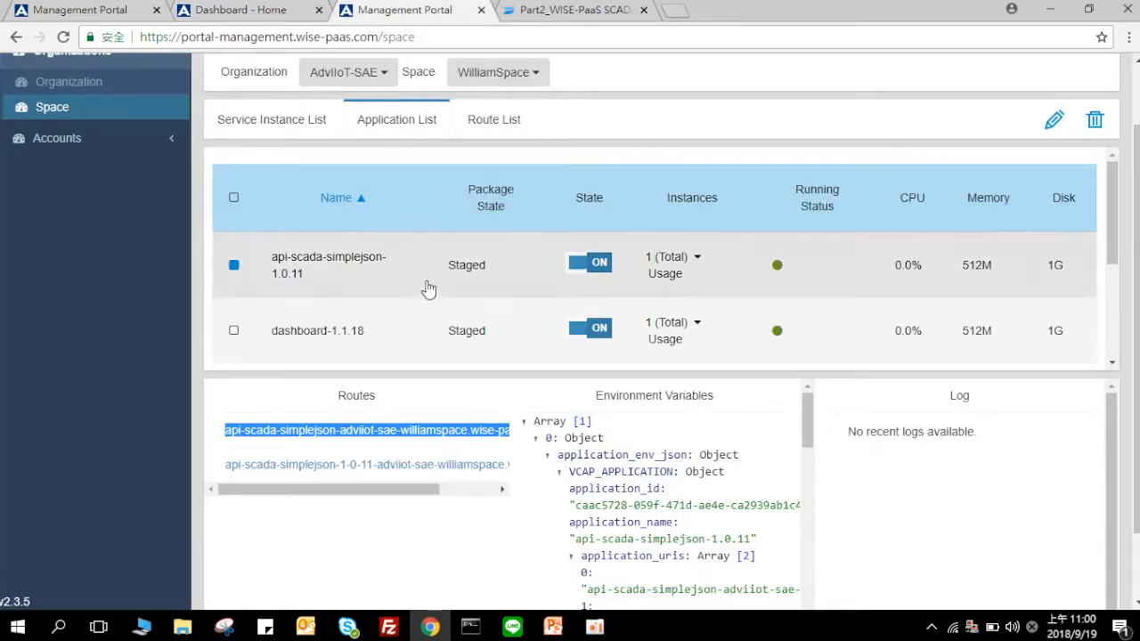
# Step: Copy the portal-scada-1.3.6 route address portal-scada-adviiot-sae-williamspace.wise-paas.com from its Routes list
pyautogui.scroll(-3, 428, 288)
pyautogui.click(402, 236)
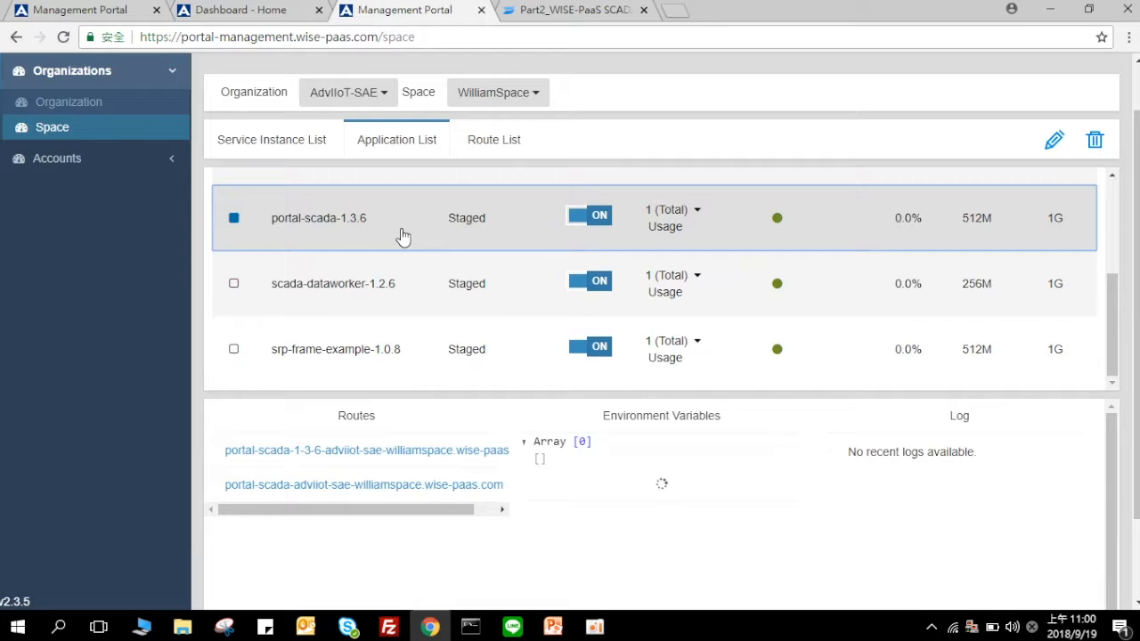
pyautogui.moveTo(219, 450); pyautogui.dragTo(226, 484)
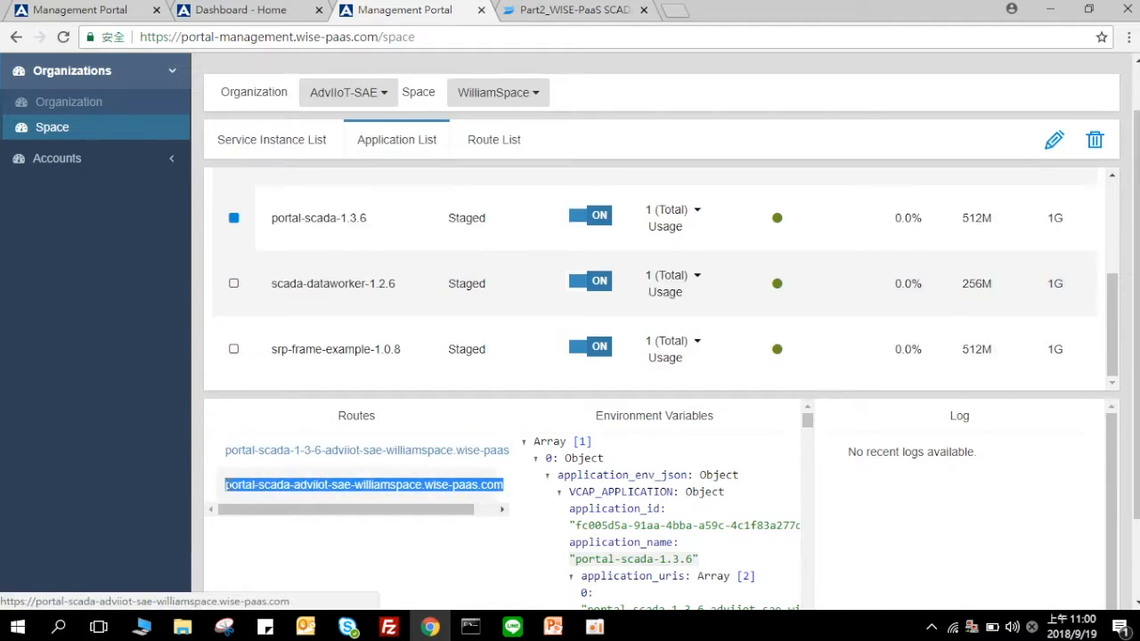
pyautogui.rightClick(244, 487)
pyautogui.click(279, 409)
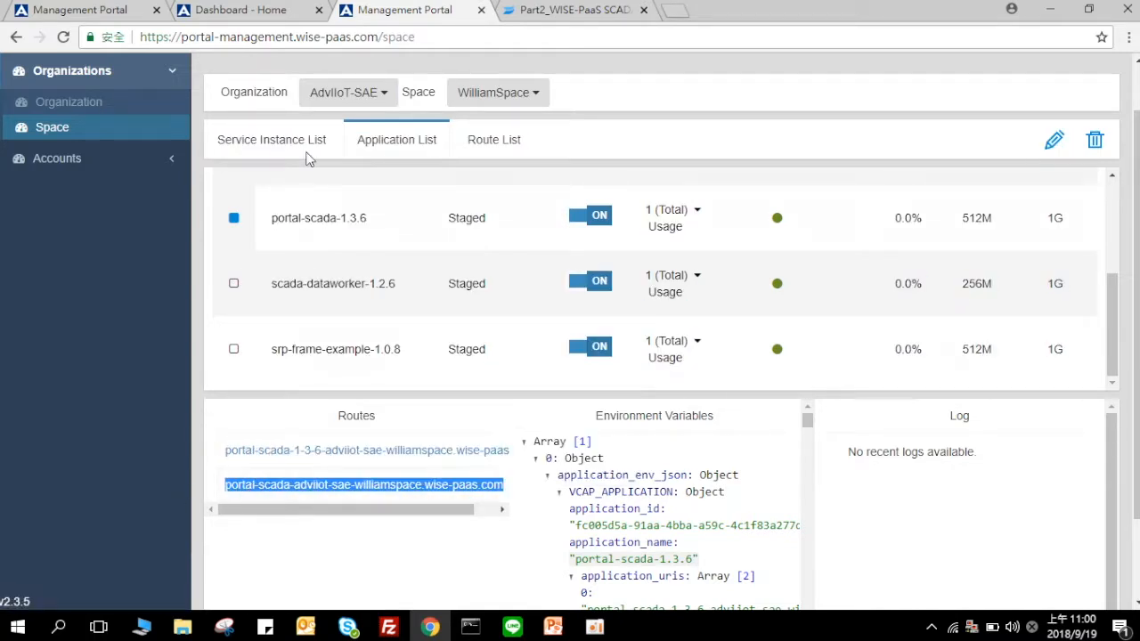
pyautogui.click(233, 9)
pyautogui.click(422, 467)
pyautogui.press('shift')
pyautogui.write('h')
pyautogui.press('shift')
pyautogui.write('ttp')
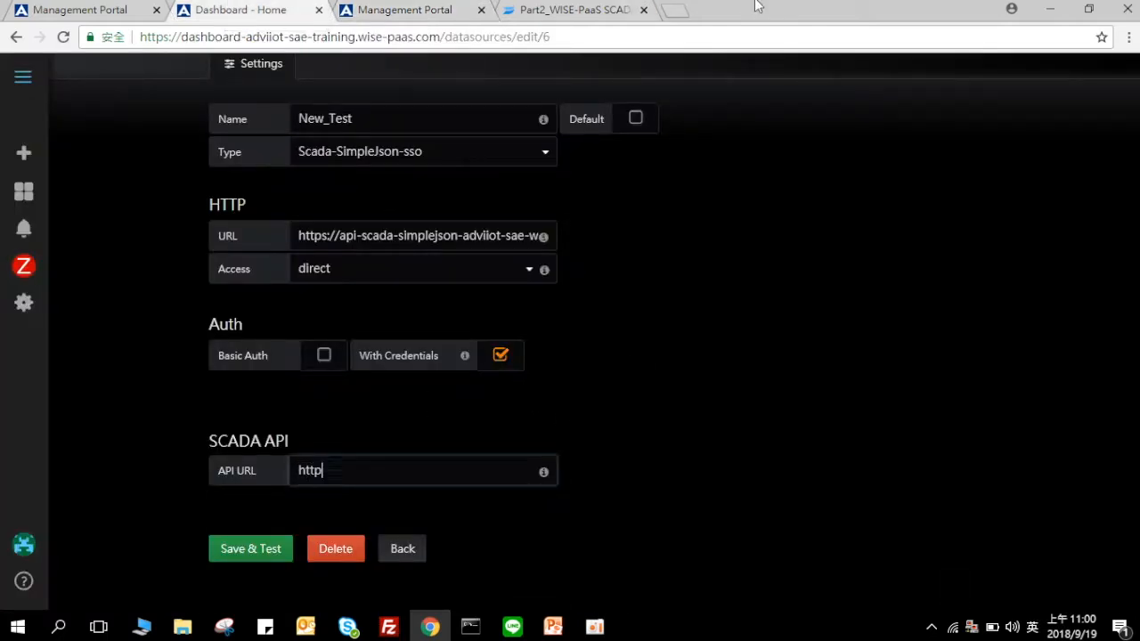
pyautogui.write('s://')
pyautogui.hotkey('ctrl', 'v')
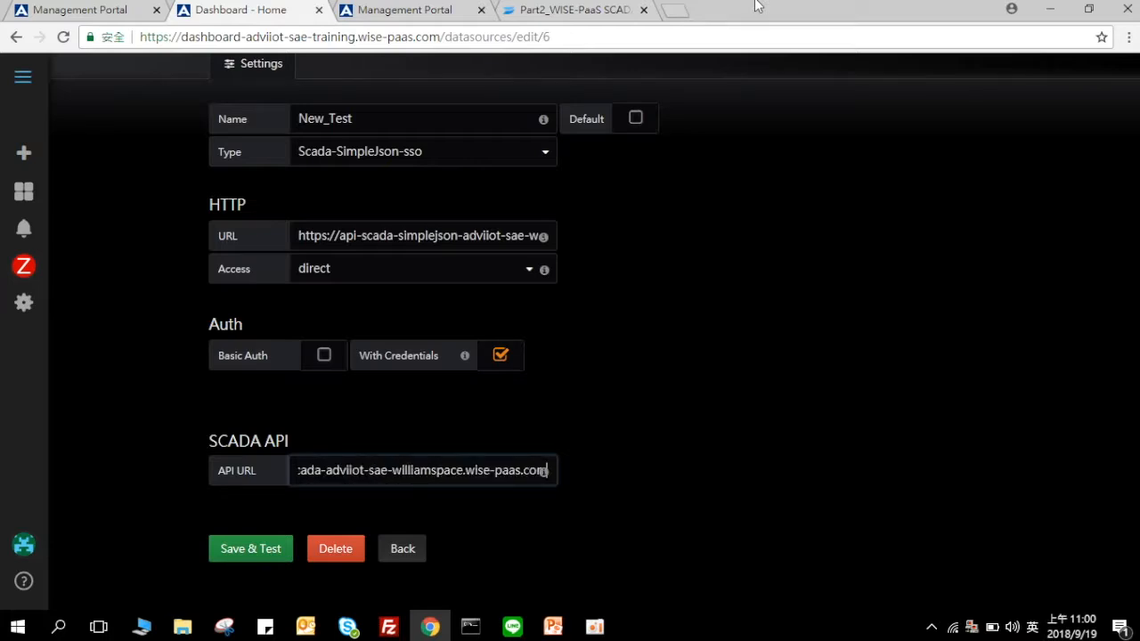
pyautogui.write('/ap')
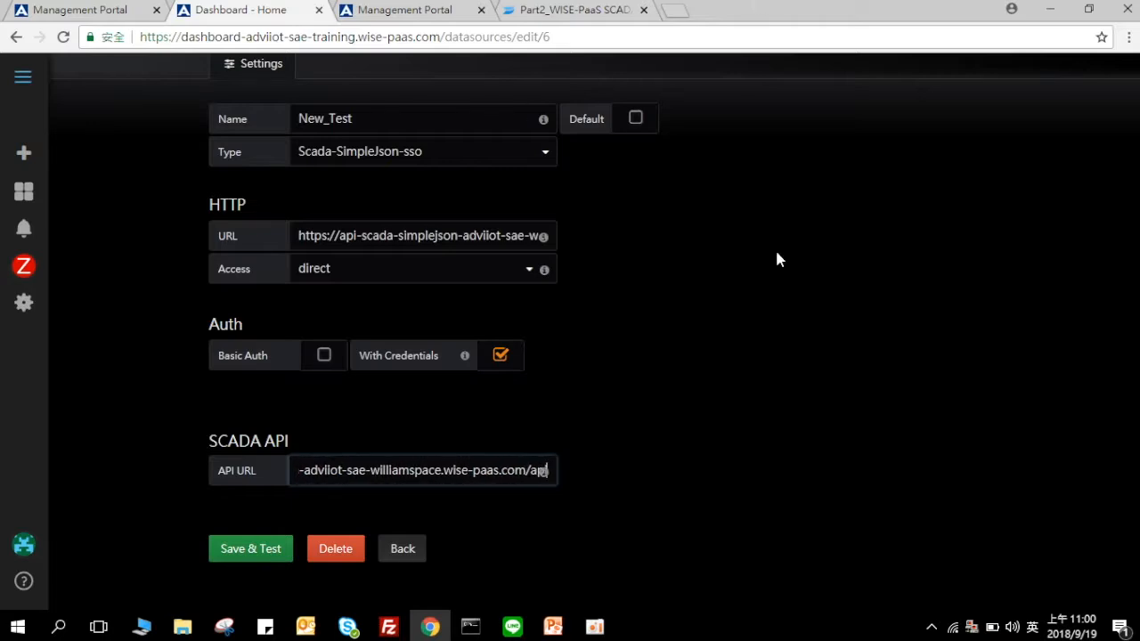
# Step: Save and test the New_Test data source, then go back to the data sources list
pyautogui.click(218, 547)
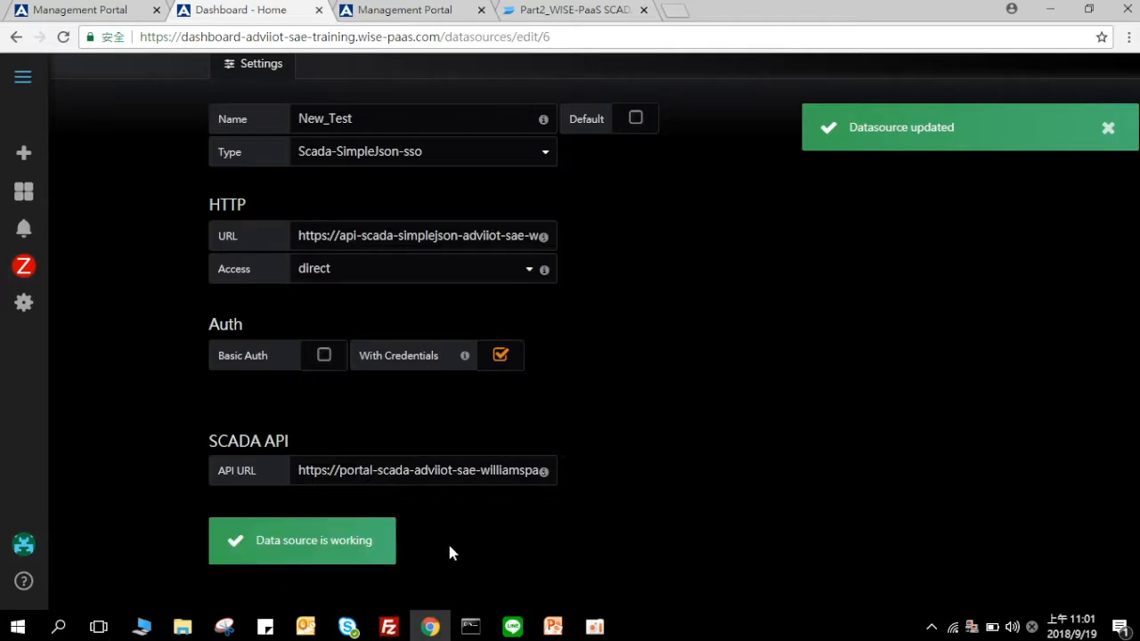
pyautogui.scroll(-1, 450, 553)
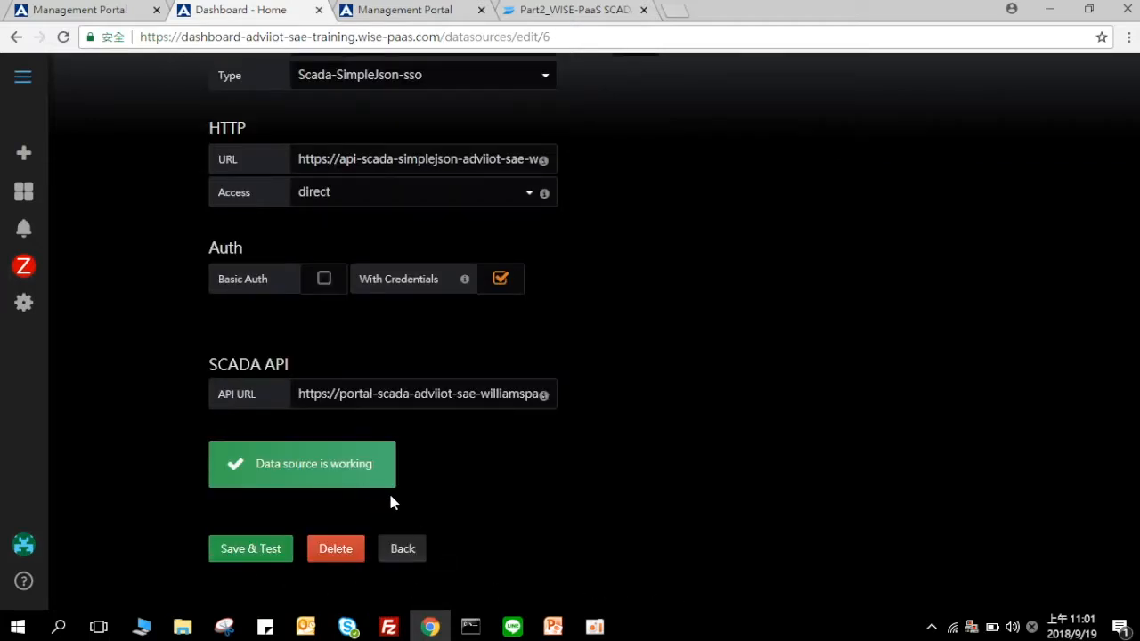
pyautogui.click(402, 548)
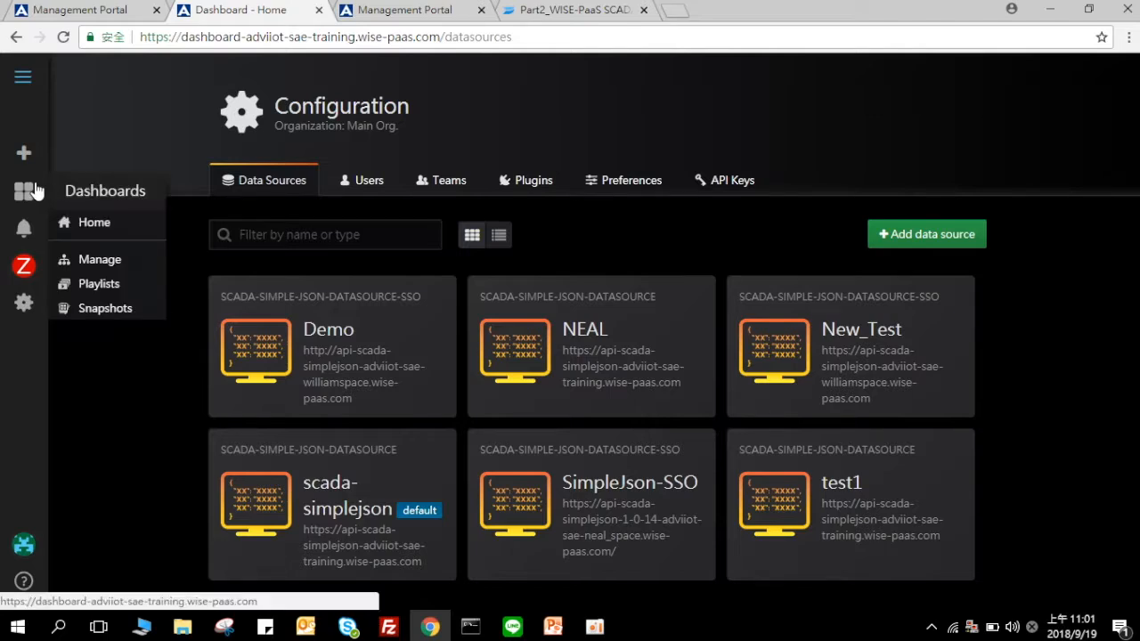
# Step: Create a new dashboard from Dashboards Home and add a Singlestat panel to it
pyautogui.click(34, 190)
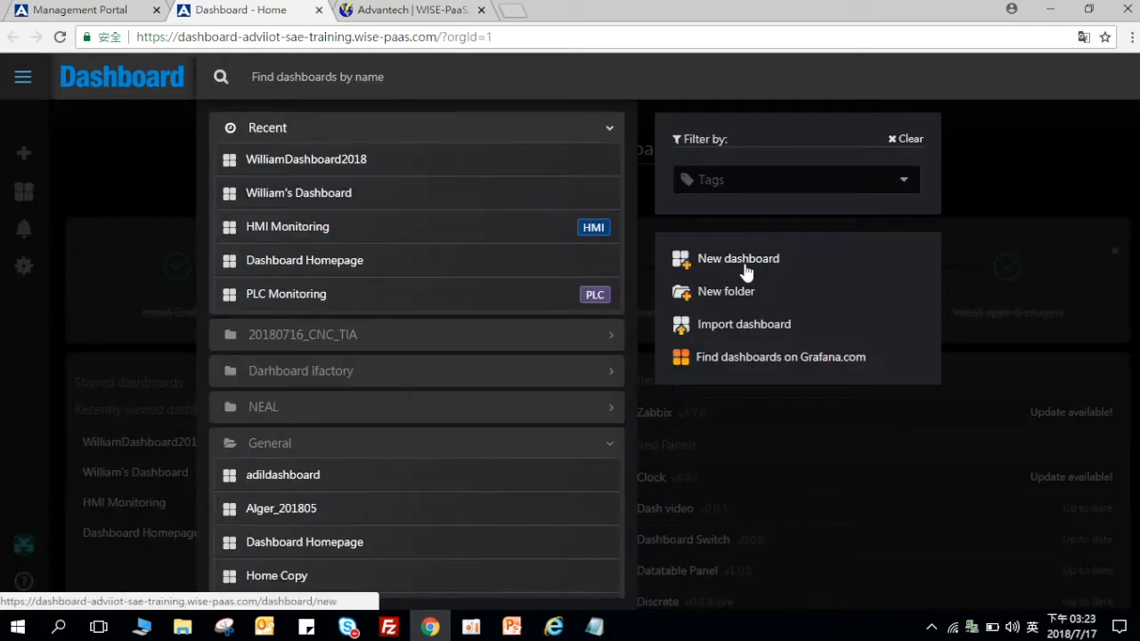
pyautogui.click(745, 267)
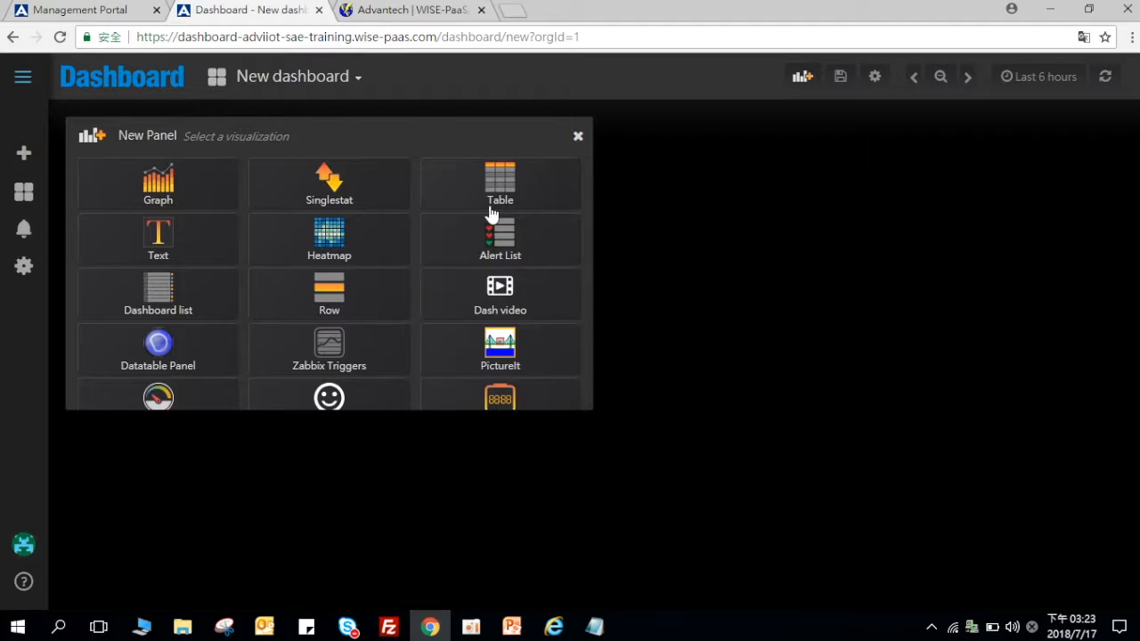
pyautogui.click(370, 204)
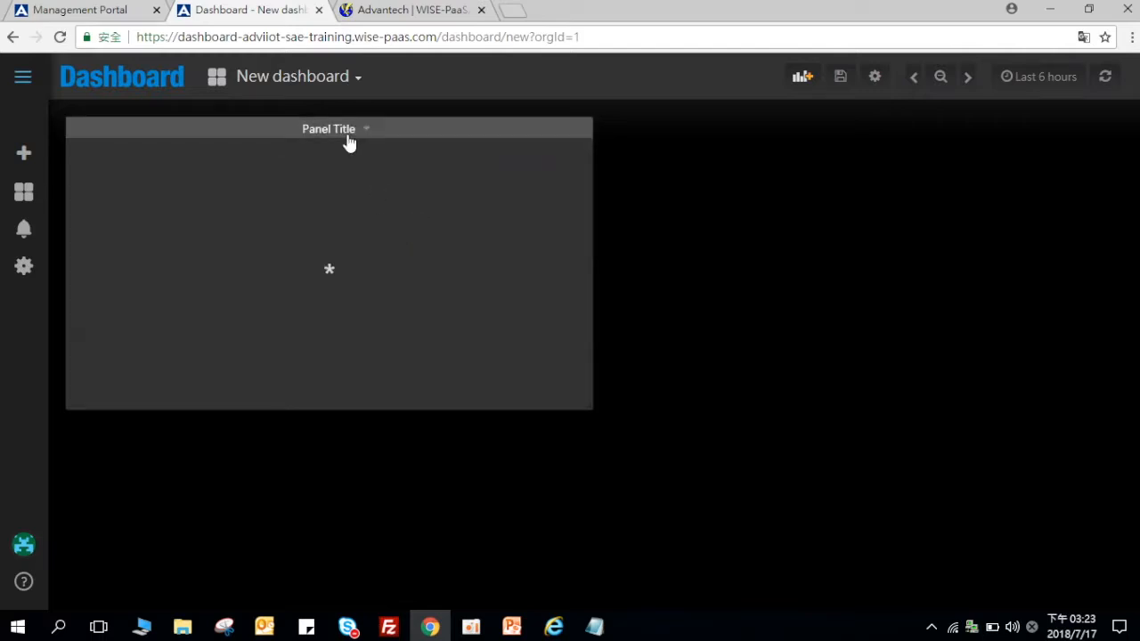
pyautogui.click(350, 140)
# Step: Point the panel's metric at scada-simplejson, WilliamSCADA, device ConstPoint, tag Tag01, then return to the dashboard
pyautogui.click(357, 178)
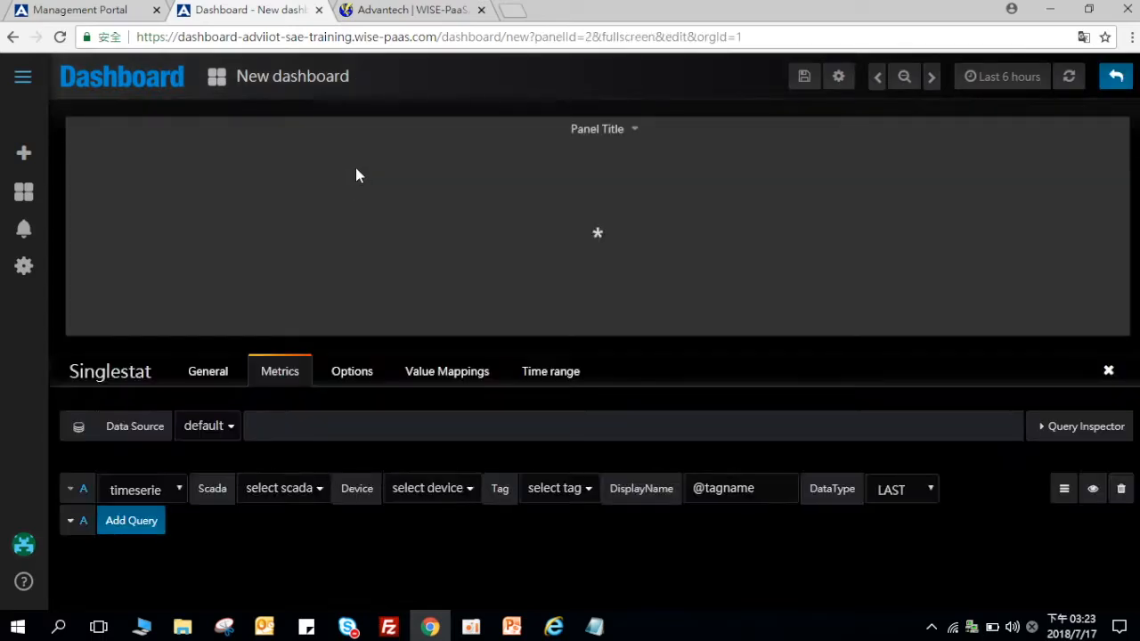
pyautogui.click(228, 430)
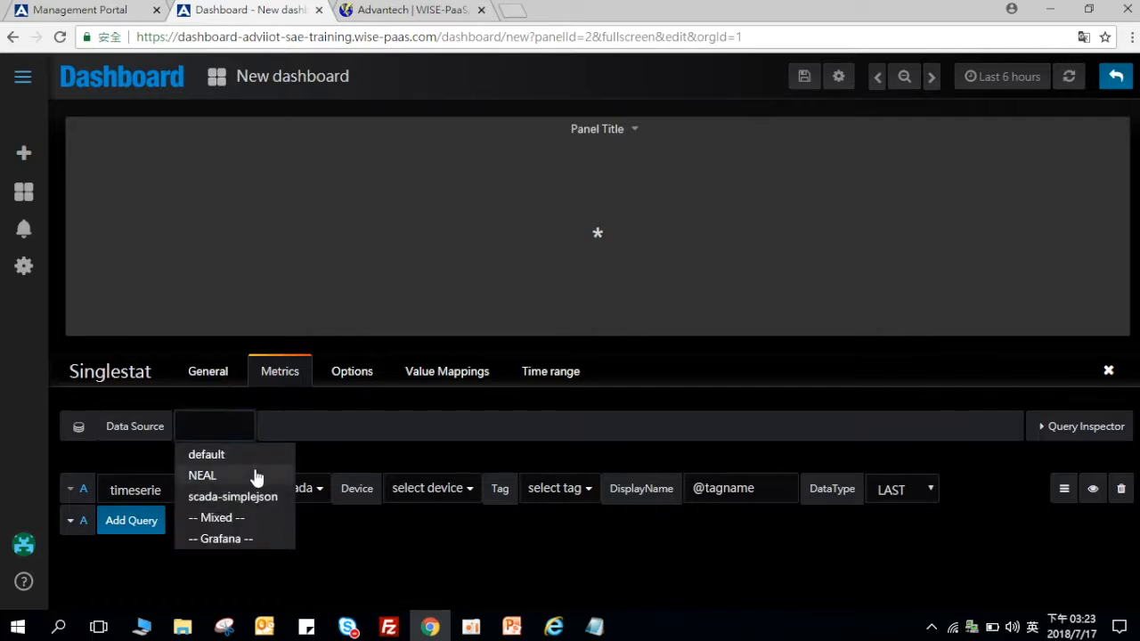
pyautogui.click(265, 501)
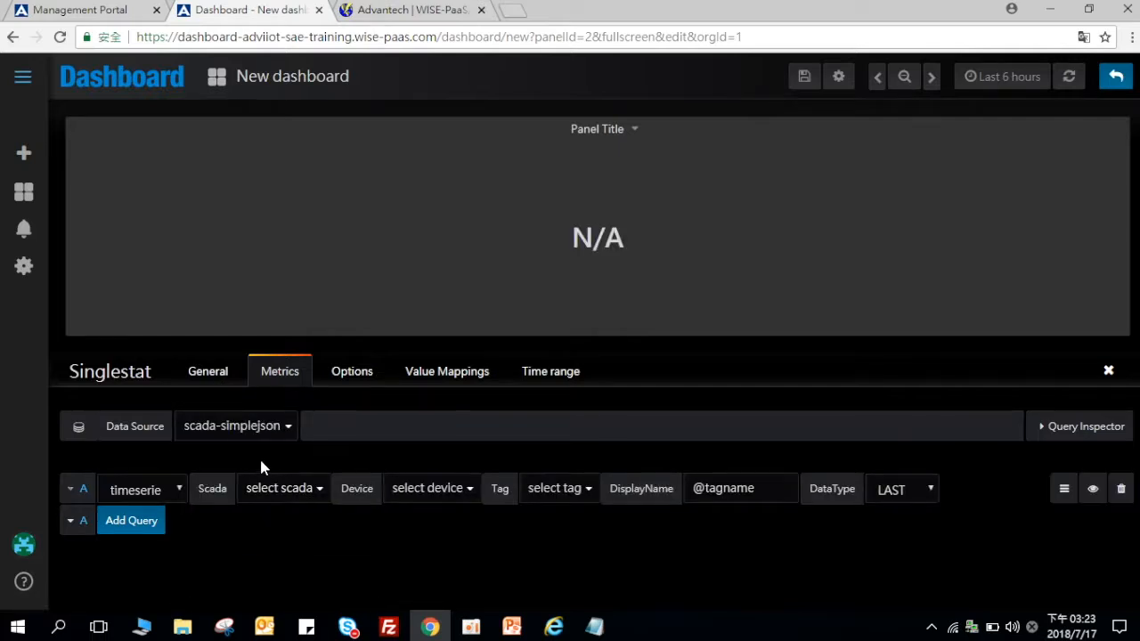
pyautogui.click(275, 486)
pyautogui.scroll(-3, 343, 575)
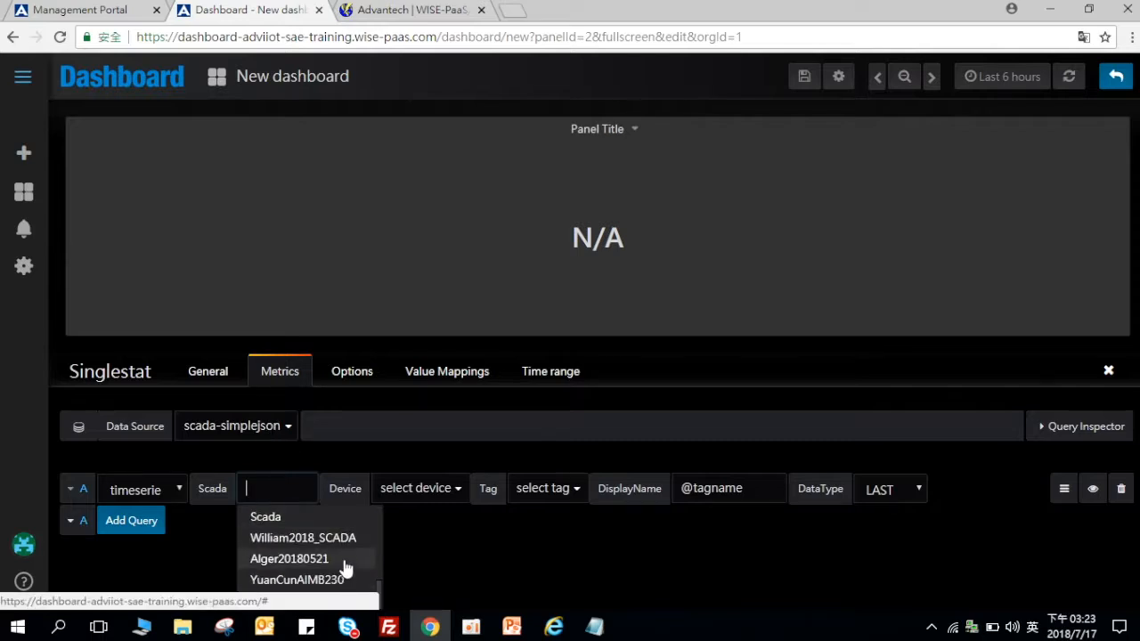
pyautogui.scroll(-2, 414, 541)
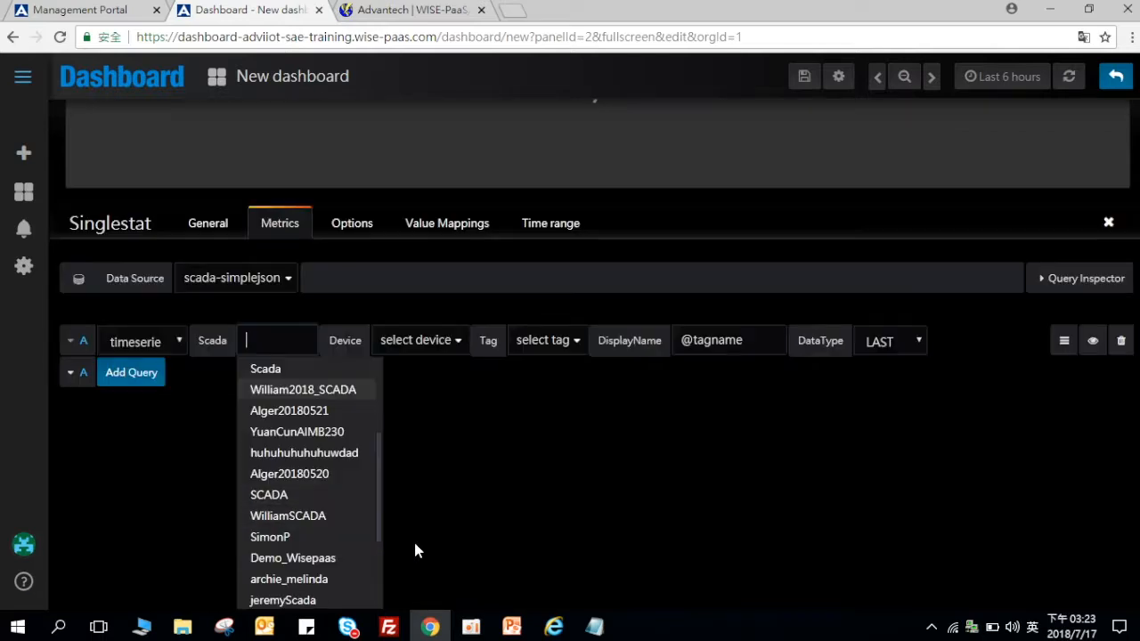
pyautogui.click(361, 518)
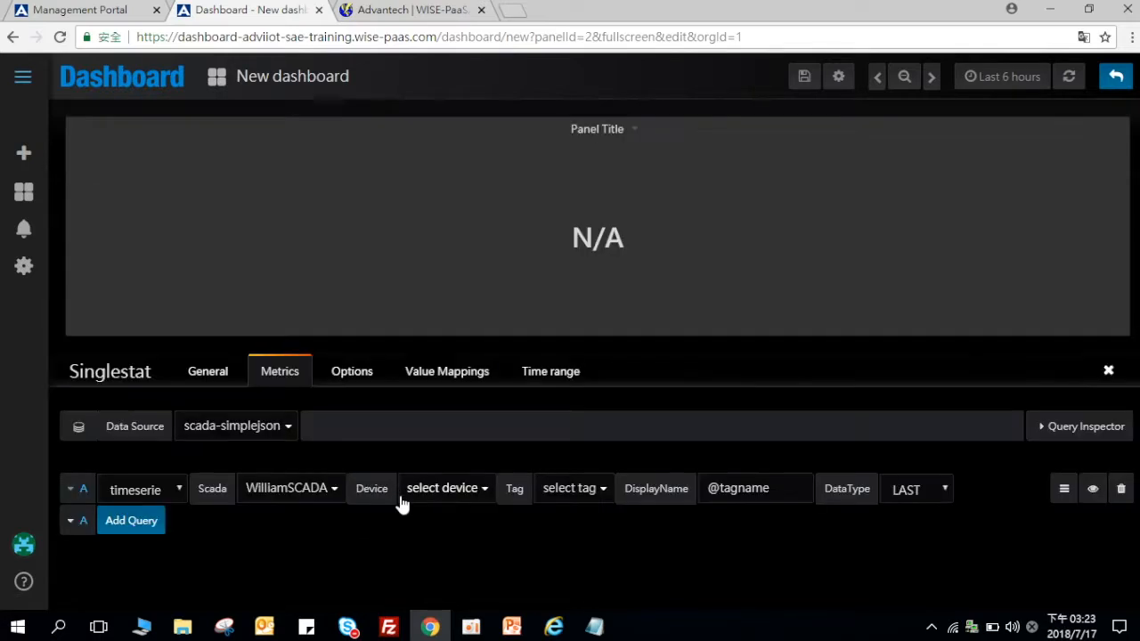
pyautogui.click(422, 488)
pyautogui.click(431, 536)
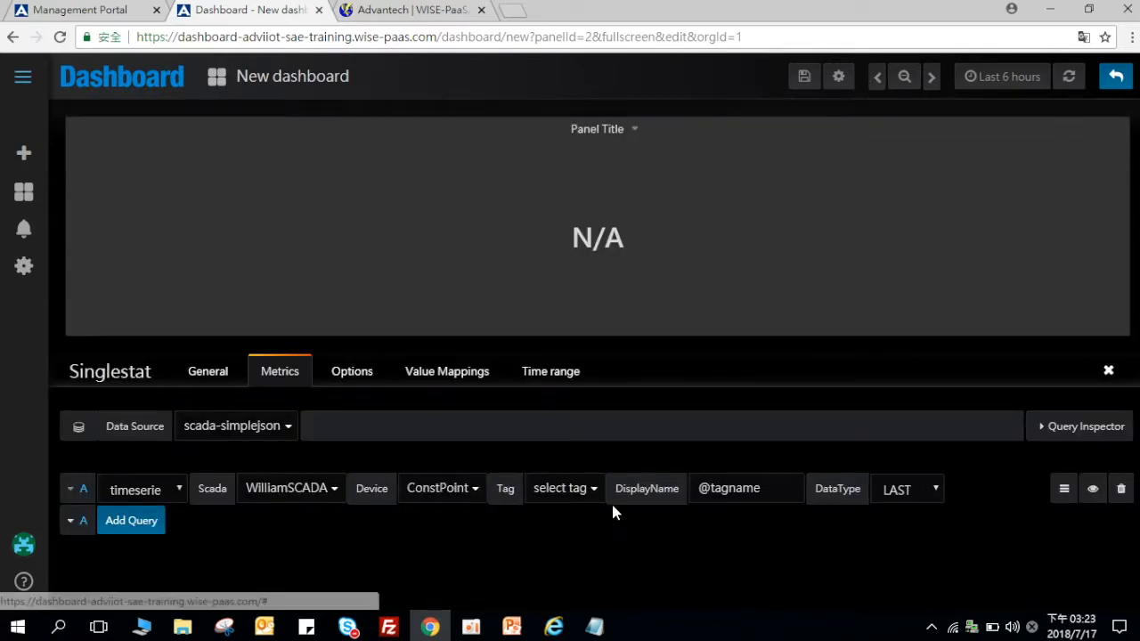
pyautogui.click(570, 493)
pyautogui.click(547, 536)
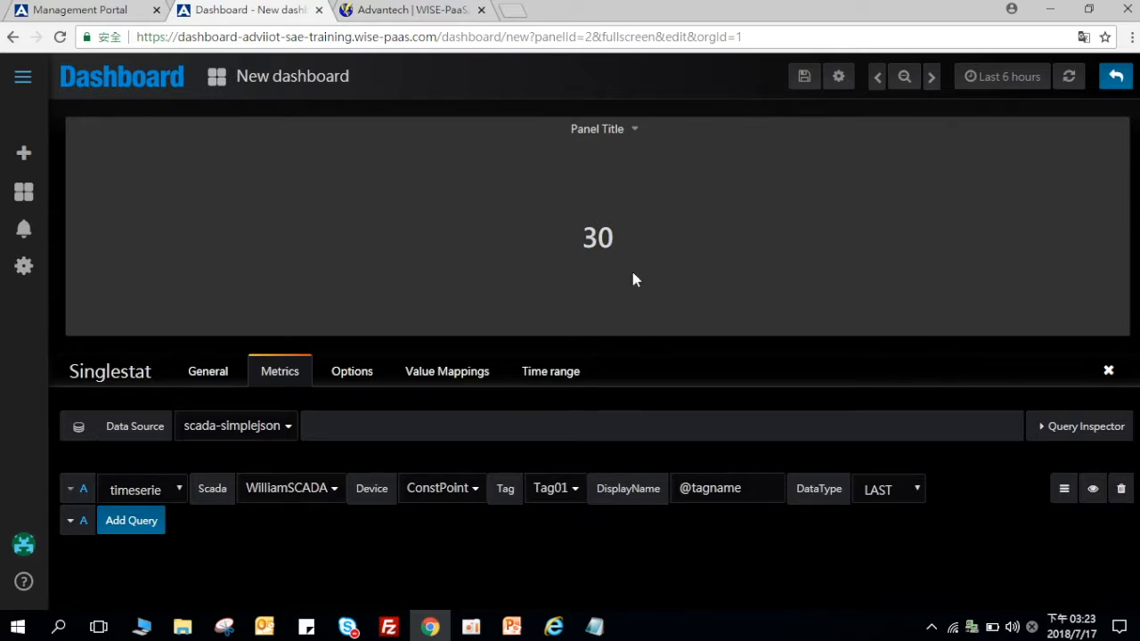
pyautogui.click(1113, 80)
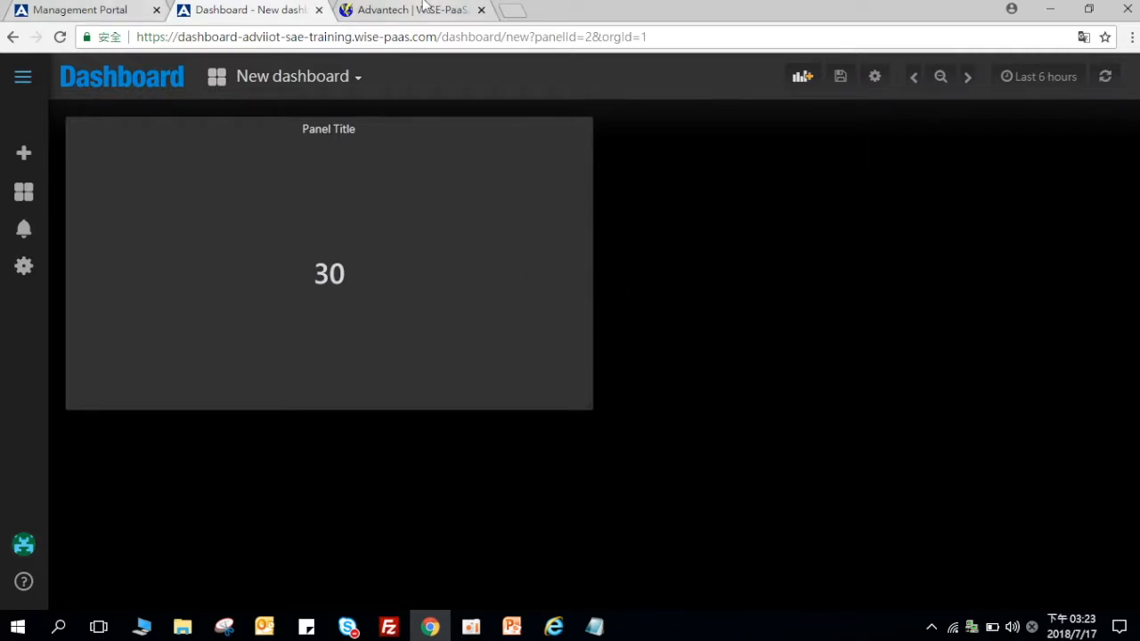
# Step: Confirm WebAccess/SCADA's Tag01 reads 30.00 like the panel, then minimise the browser
pyautogui.click(419, 10)
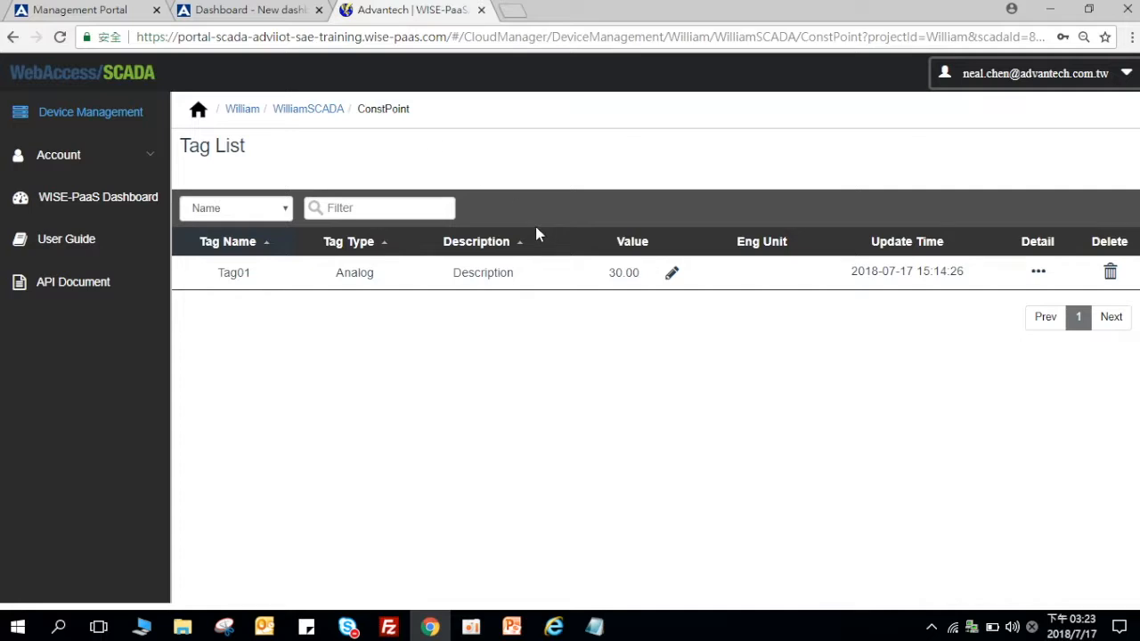
pyautogui.click(290, 5)
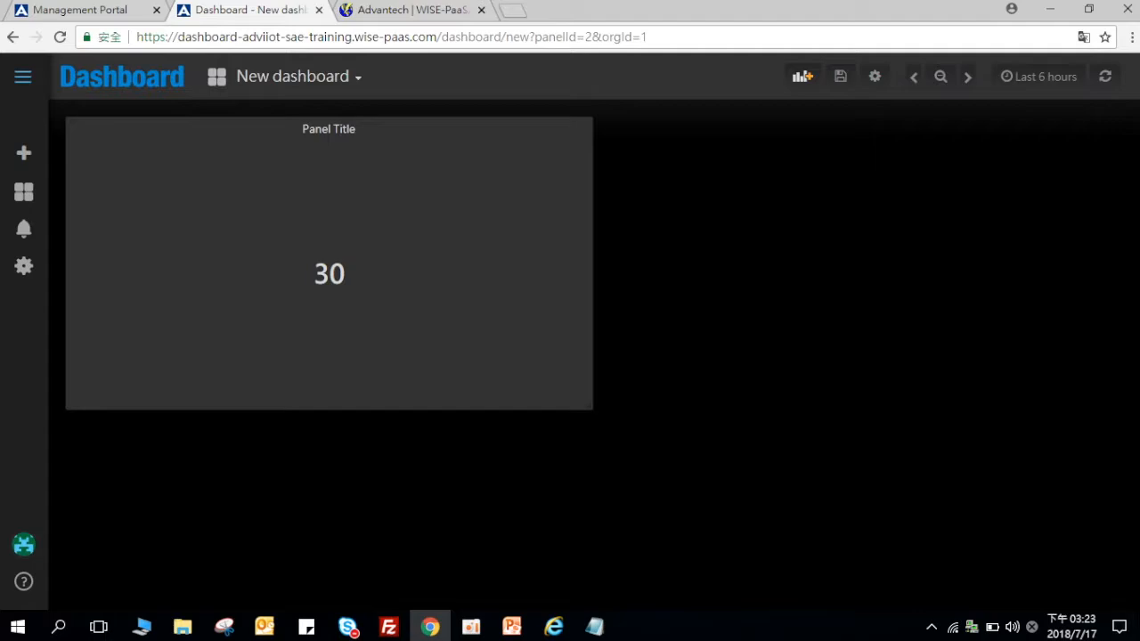
pyautogui.click(1138, 628)
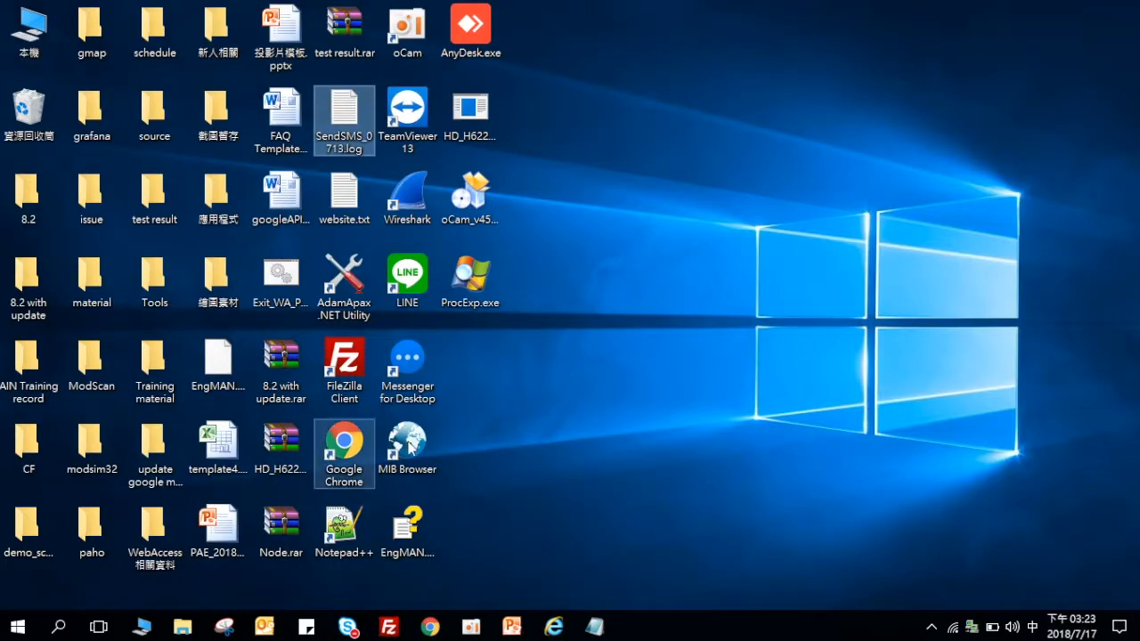
# Step: Open the desktop paho folder and launch paho.exe
pyautogui.doubleClick(90, 543)
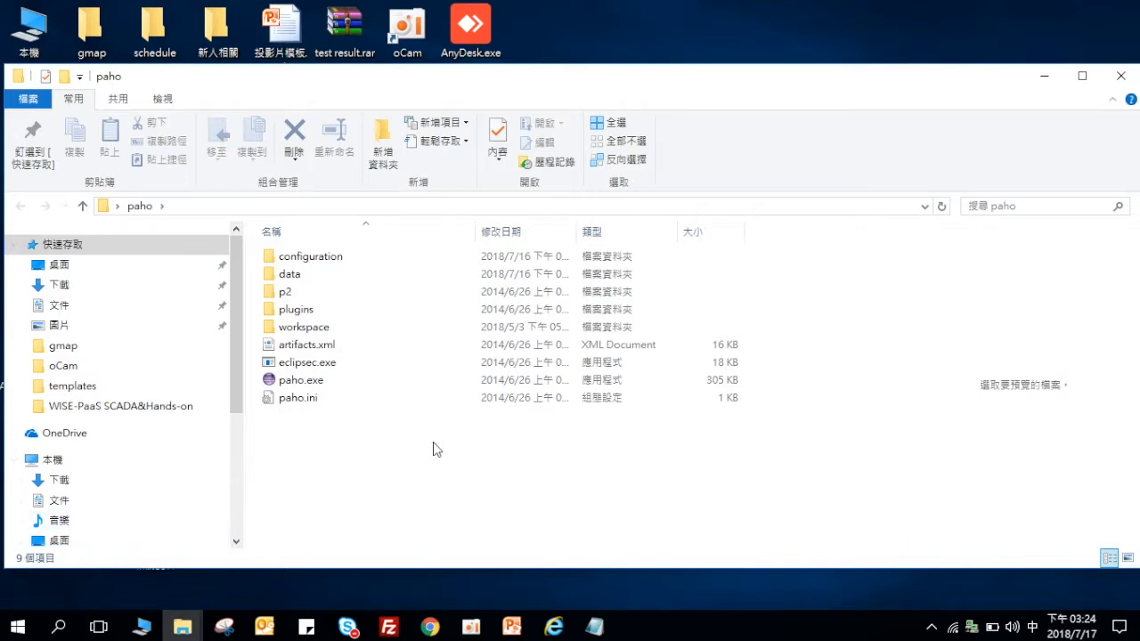
pyautogui.click(428, 395)
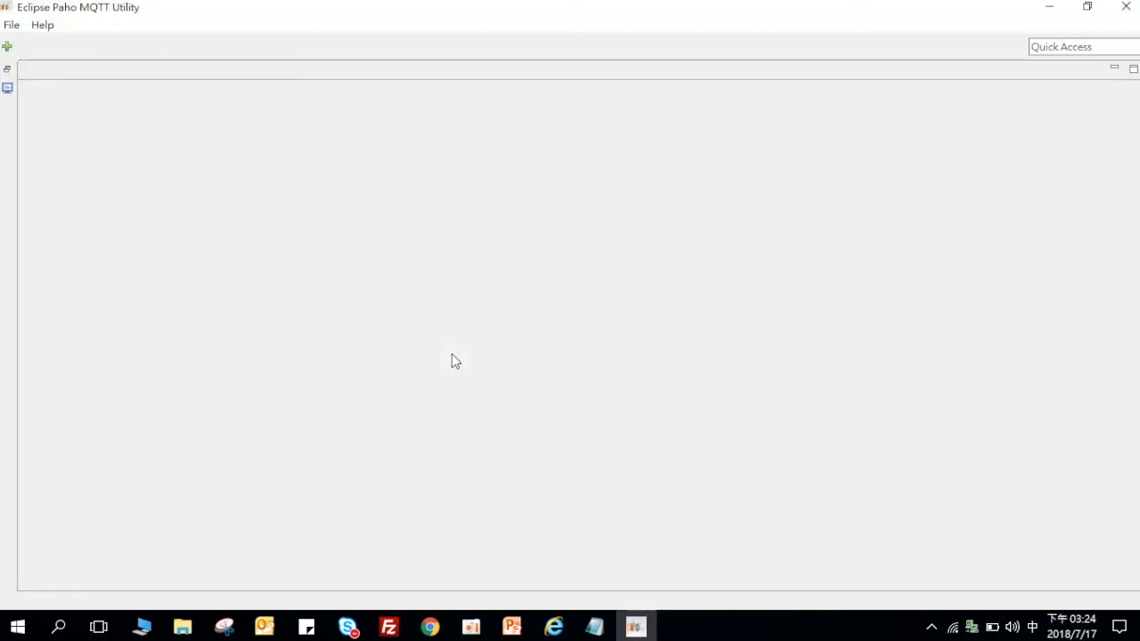
# Step: Add connection1 and tick Enable Login on its Options tab
pyautogui.click(8, 47)
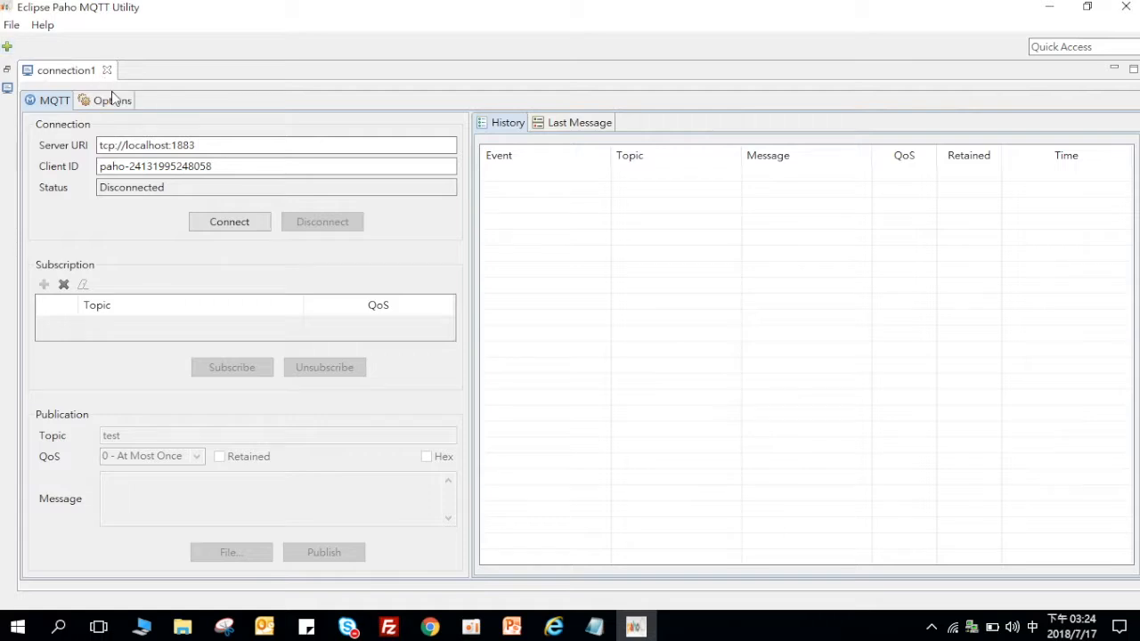
pyautogui.click(112, 100)
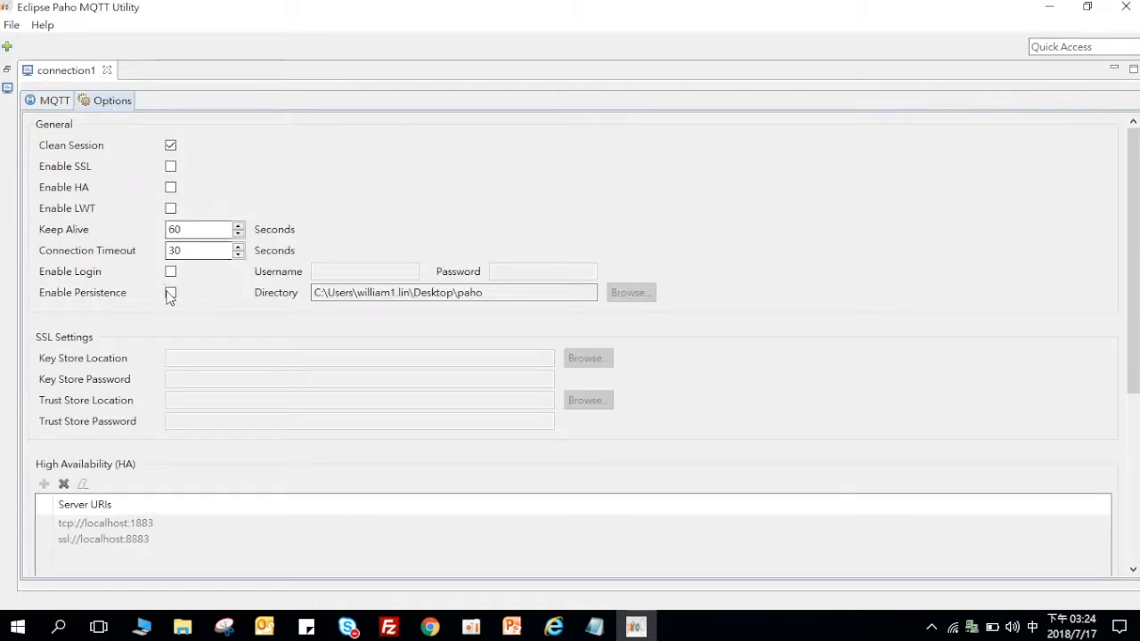
pyautogui.click(171, 273)
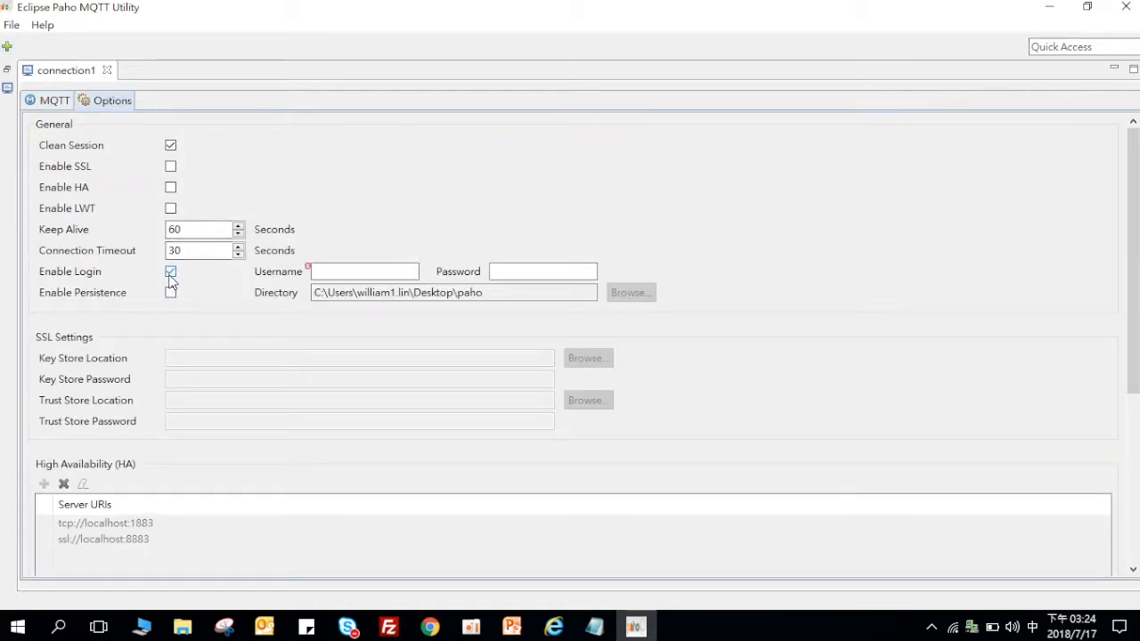
pyautogui.click(429, 628)
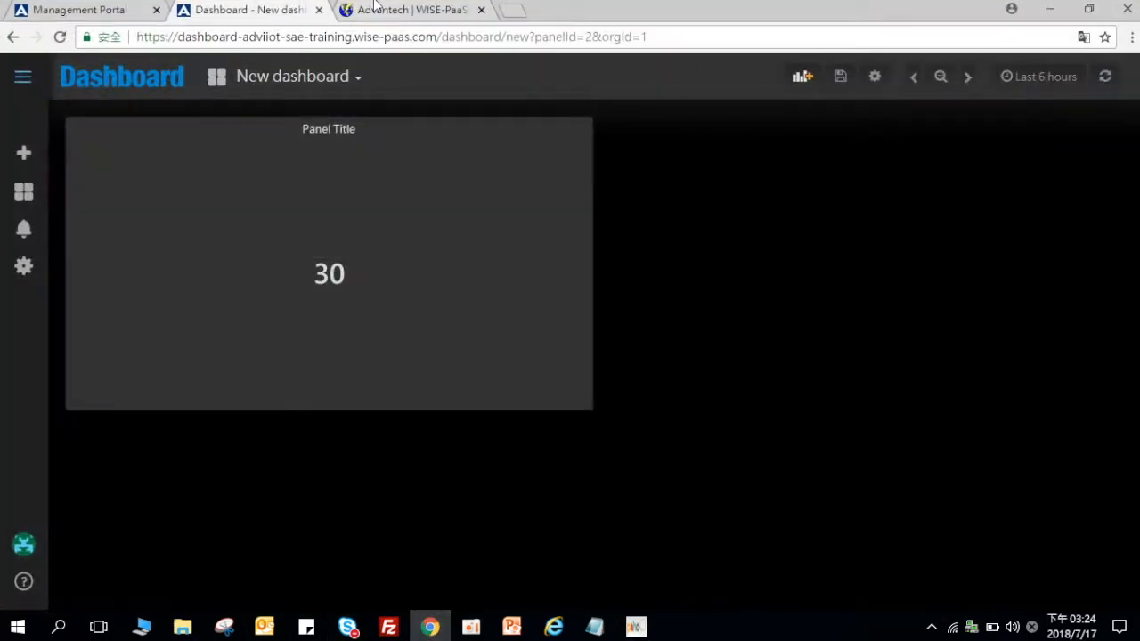
# Step: Open the portal-scada-1.3.2 app's details and search its environment variables for MQTT
pyautogui.click(405, 10)
pyautogui.click(133, 10)
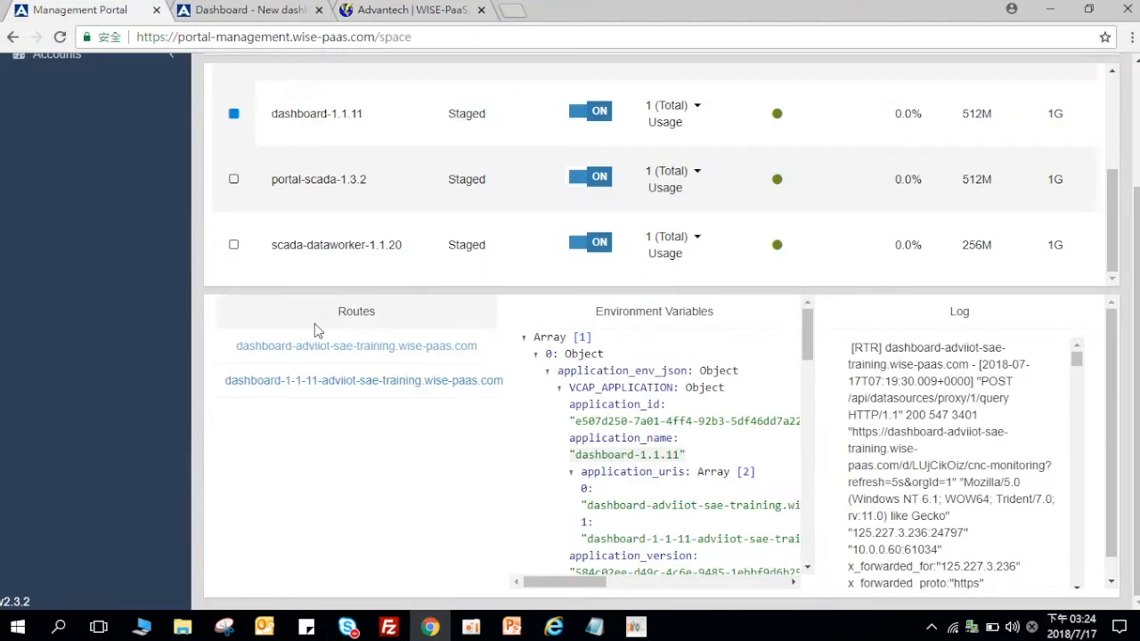
pyautogui.click(319, 205)
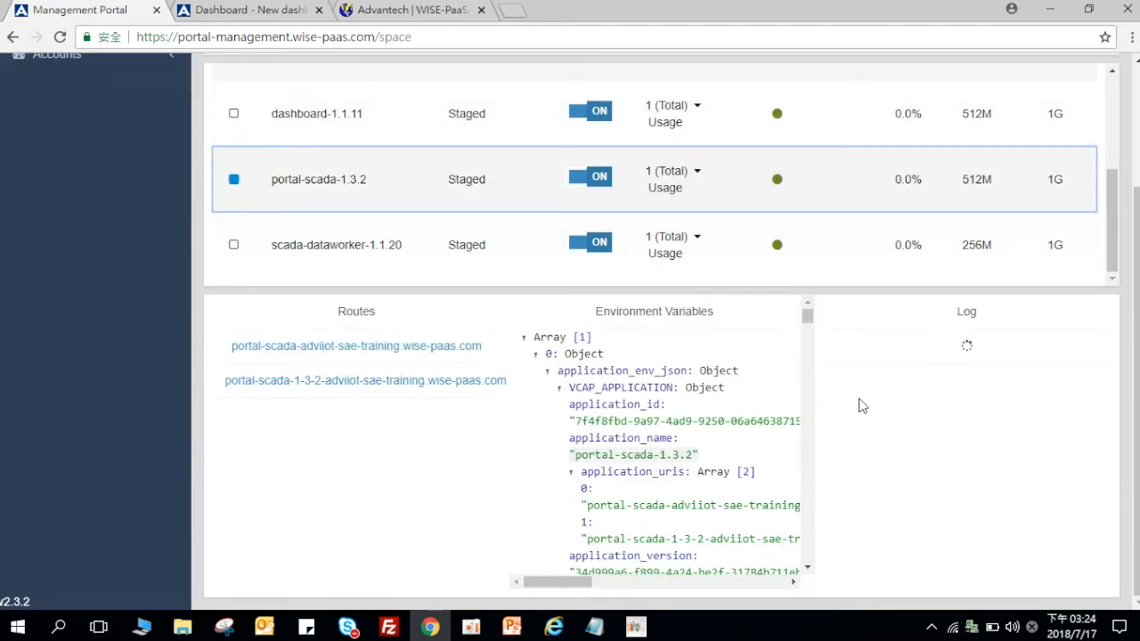
pyautogui.hotkey('ctrl', 'f')
pyautogui.write('MQTT')
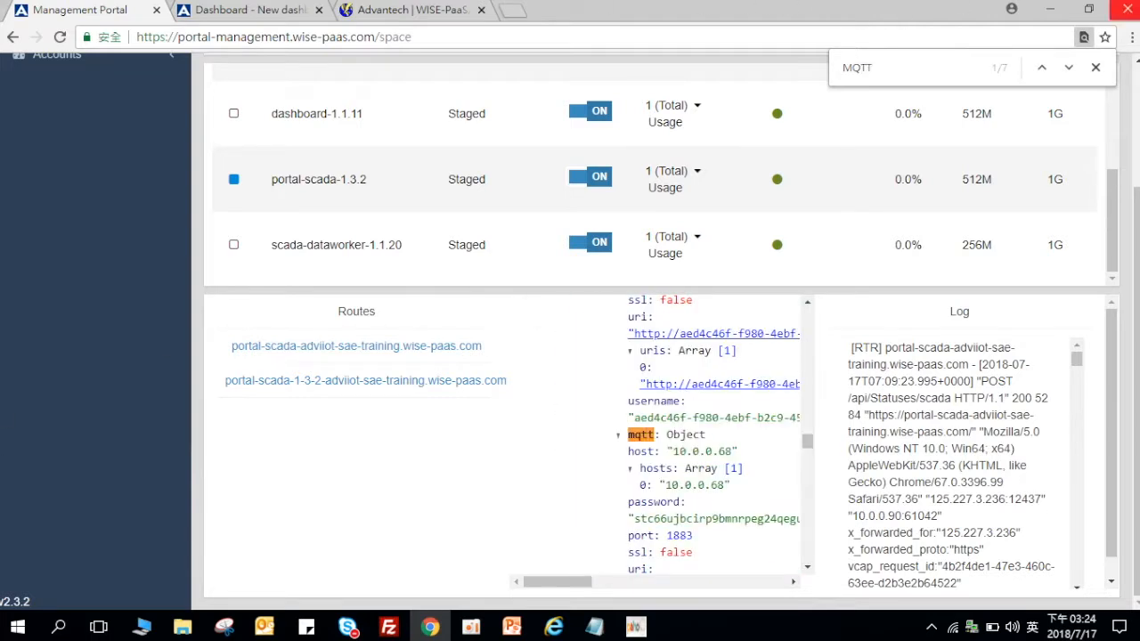
pyautogui.scroll(3, 704, 356)
pyautogui.scroll(-4, 706, 357)
pyautogui.scroll(3, 706, 356)
pyautogui.scroll(-1, 707, 357)
pyautogui.press('Return')
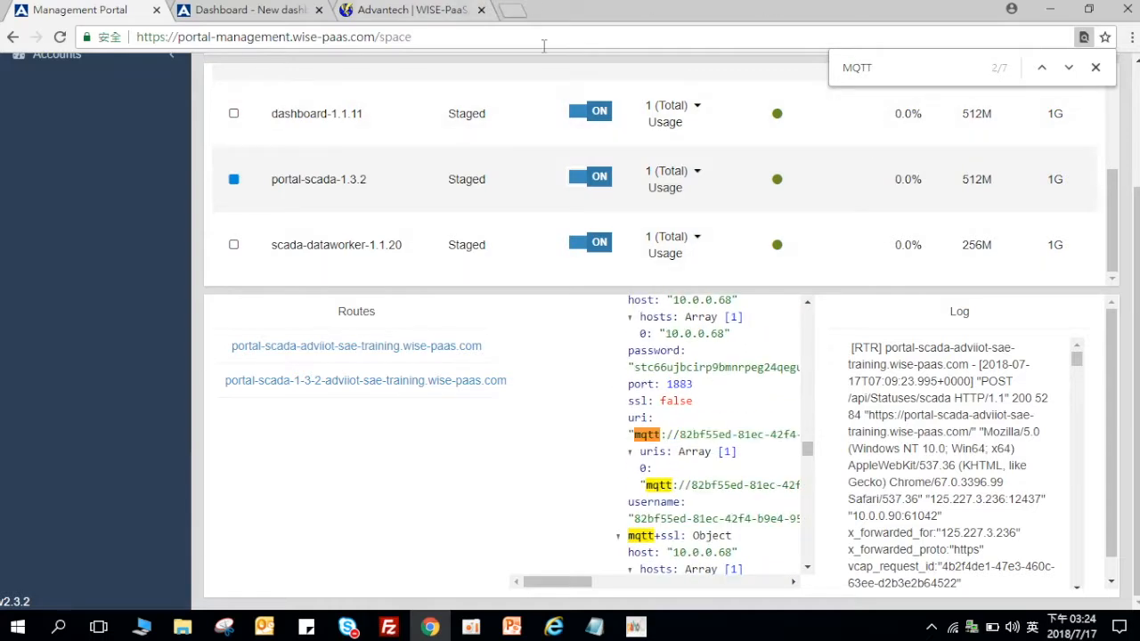
pyautogui.scroll(-2, 748, 445)
pyautogui.scroll(2, 704, 441)
# Step: Select and copy the MQTT username listed alongside port 1883
pyautogui.moveTo(704, 389); pyautogui.dragTo(626, 389)
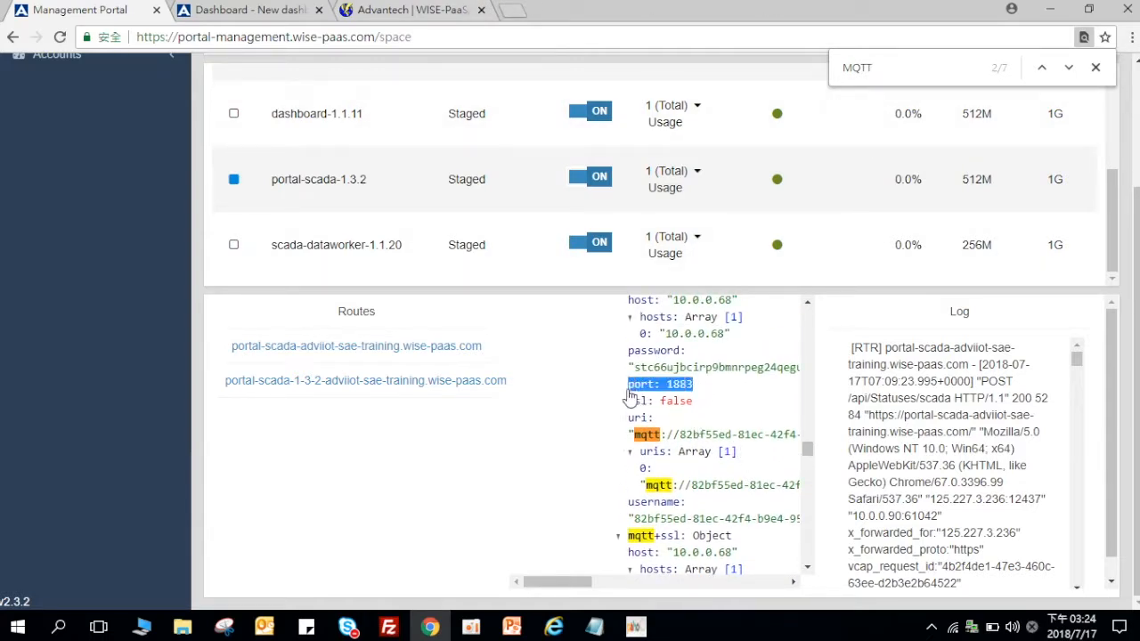
pyautogui.moveTo(538, 583); pyautogui.dragTo(571, 586)
pyautogui.scroll(-2, 579, 586)
pyautogui.click(588, 436)
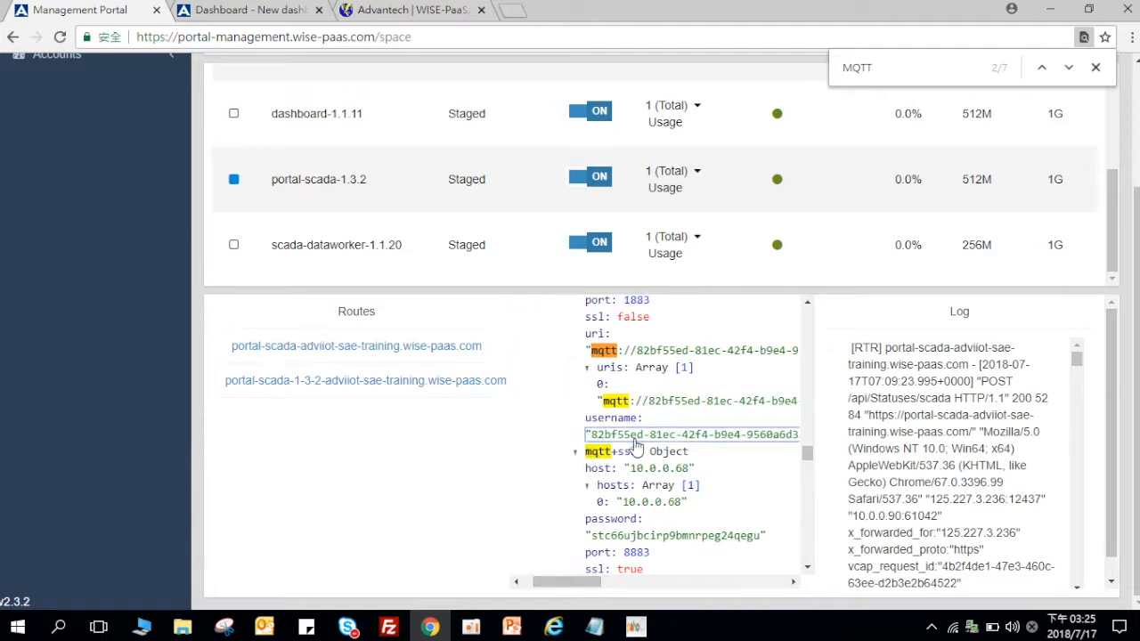
pyautogui.doubleClick(688, 446)
pyautogui.click(595, 441)
pyautogui.moveTo(595, 436); pyautogui.dragTo(726, 450)
pyautogui.moveTo(538, 448); pyautogui.dragTo(653, 450)
pyautogui.rightClick(650, 450)
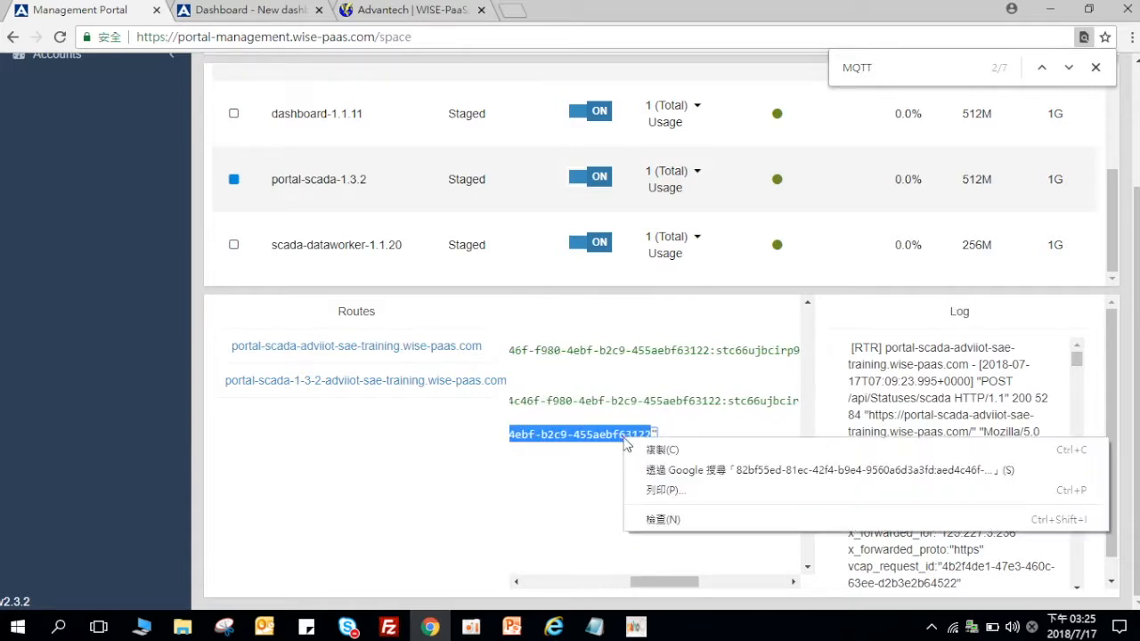
pyautogui.click(643, 450)
pyautogui.click(635, 628)
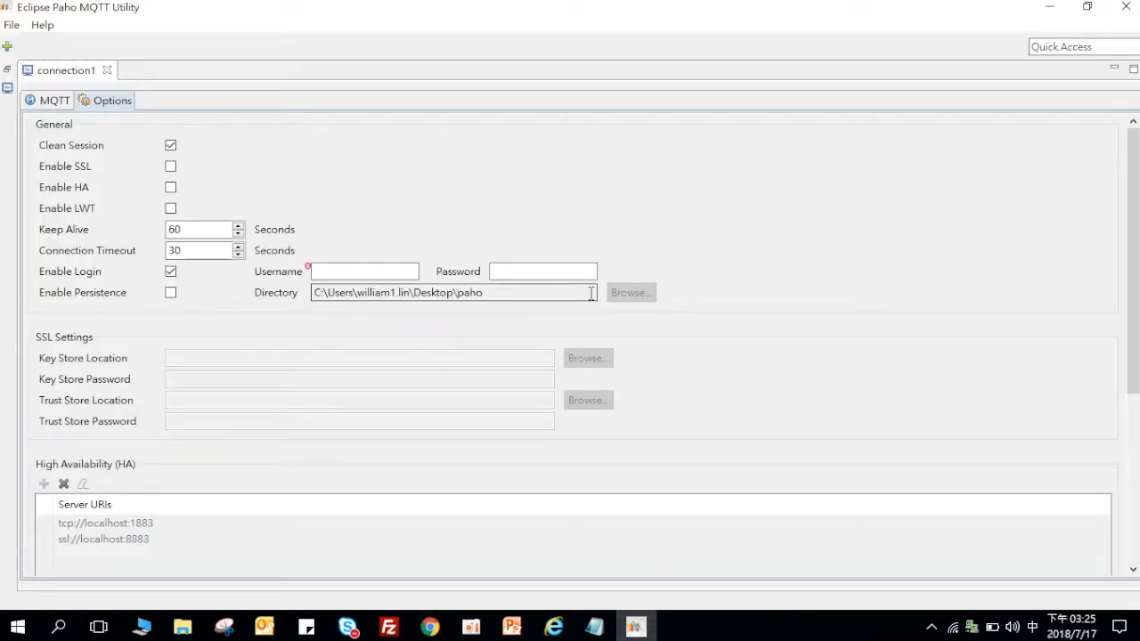
# Step: Paste the copied MQTT username into connection1's Username field
pyautogui.rightClick(344, 275)
pyautogui.click(388, 346)
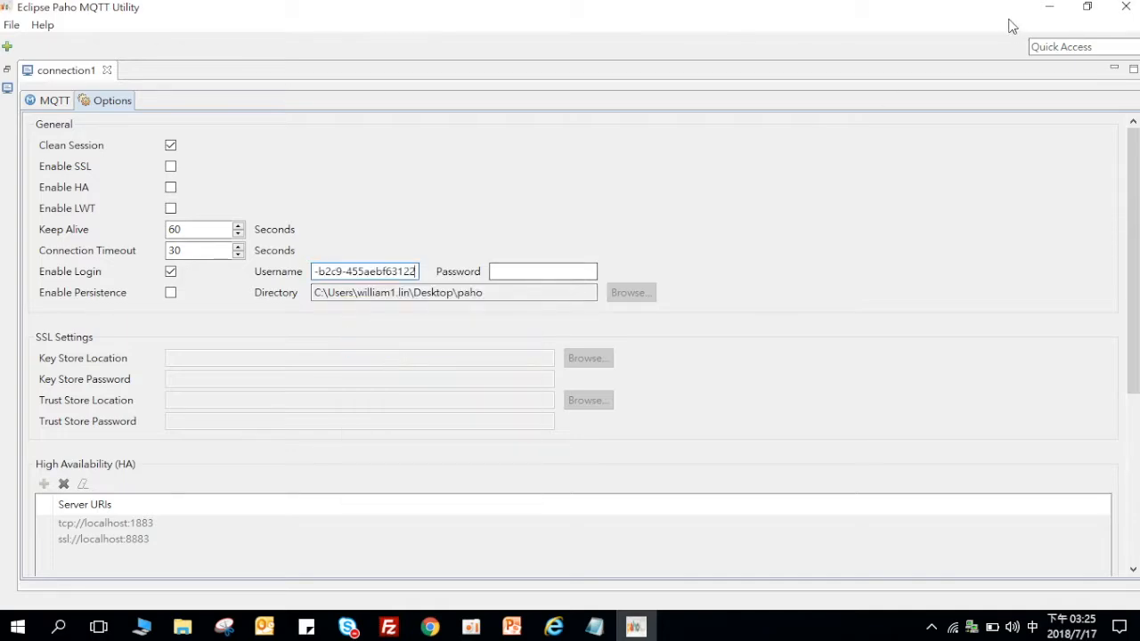
pyautogui.click(1050, 7)
# Step: Copy the MQTT password value from the portal's environment variables
pyautogui.moveTo(697, 575); pyautogui.dragTo(594, 580)
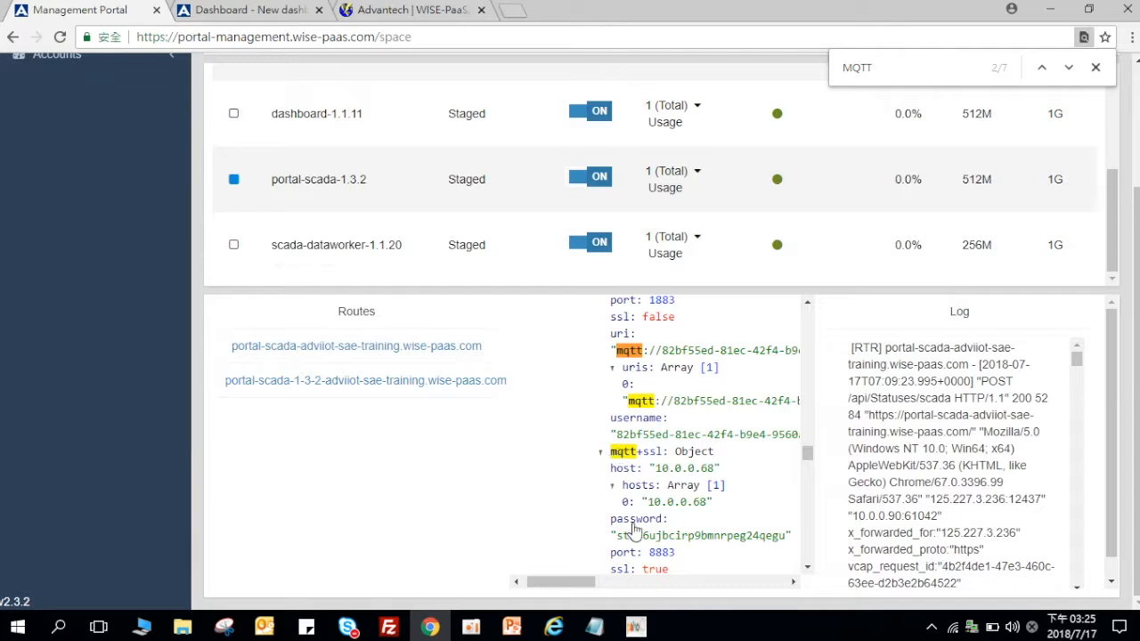
pyautogui.moveTo(614, 535); pyautogui.dragTo(635, 548)
pyautogui.rightClick(698, 550)
pyautogui.click(712, 548)
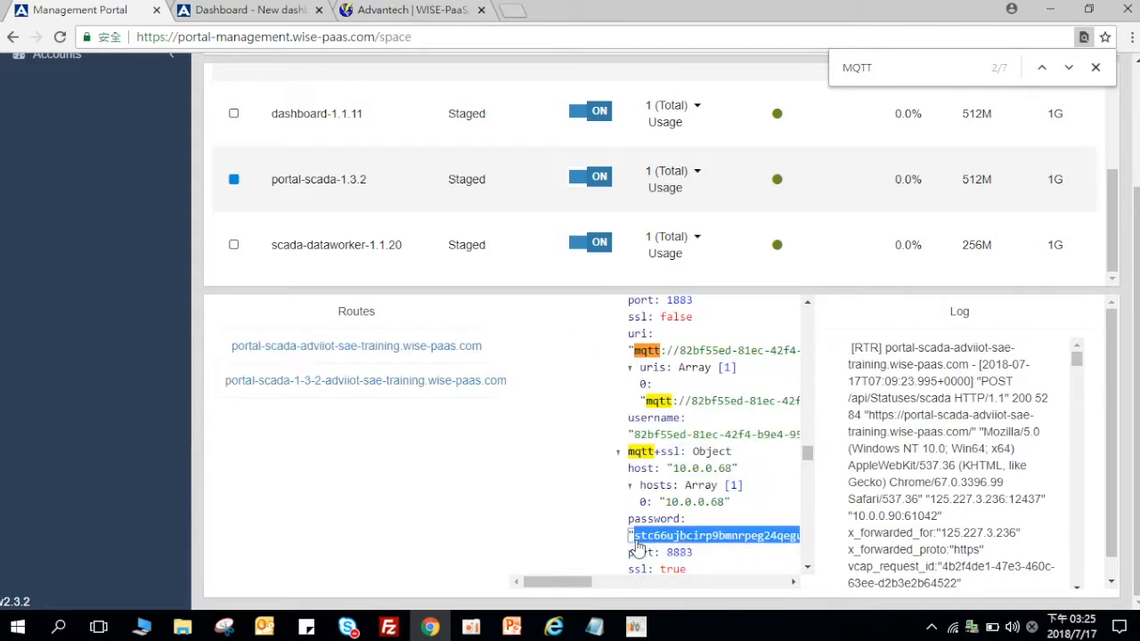
pyautogui.rightClick(638, 546)
pyautogui.click(670, 528)
# Step: Paste the MQTT password into connection1's Password field
pyautogui.click(636, 627)
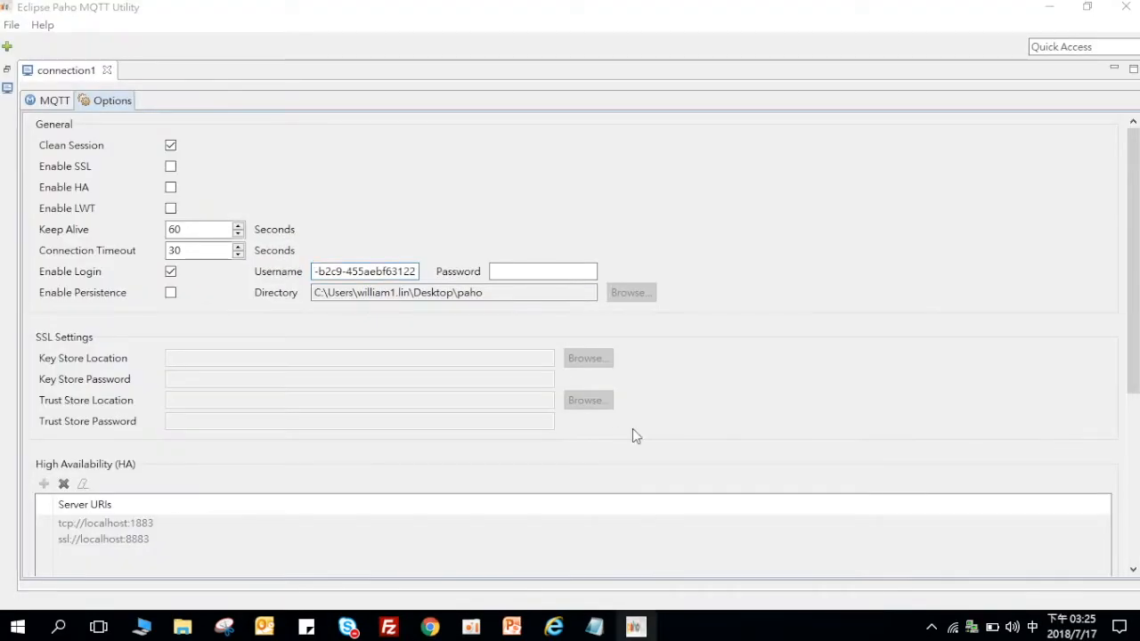
pyautogui.click(580, 273)
pyautogui.rightClick(580, 274)
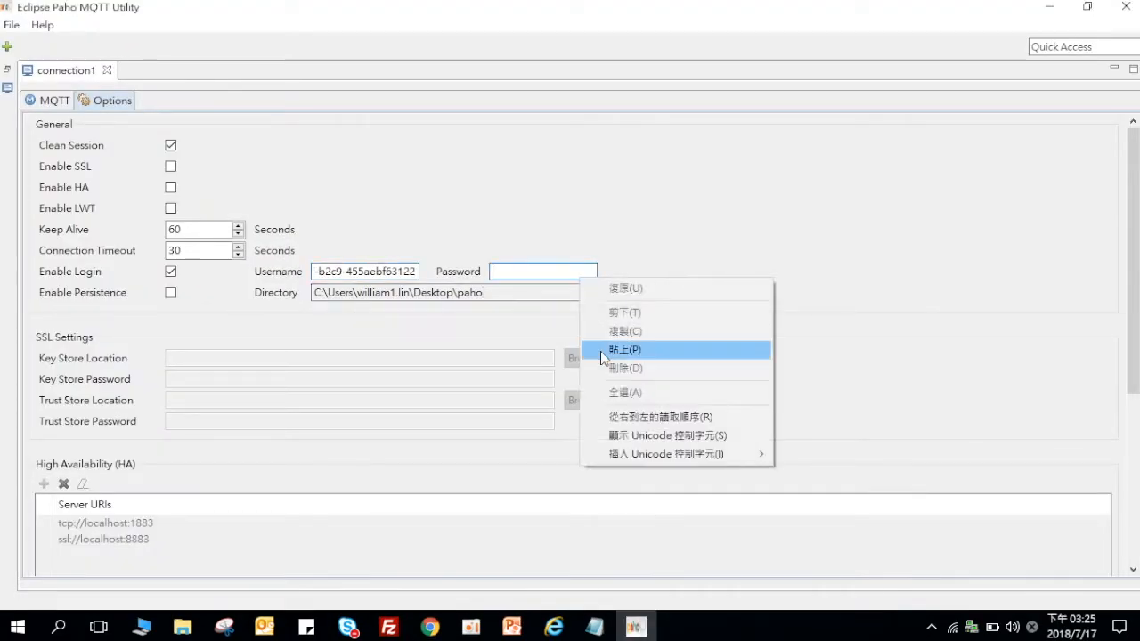
pyautogui.click(600, 351)
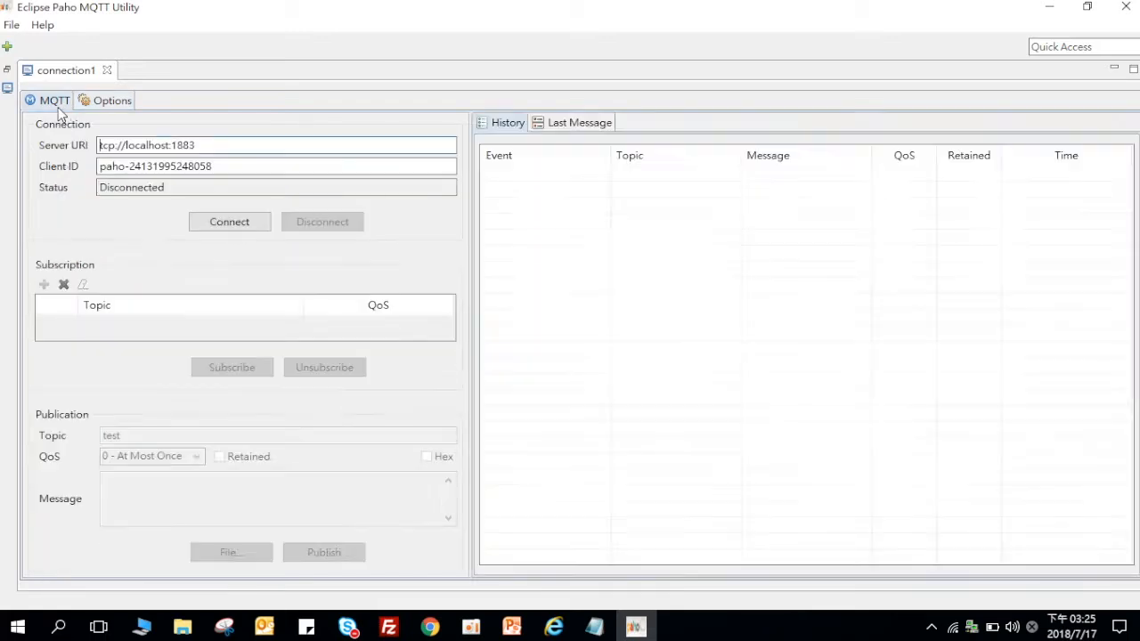
pyautogui.click(55, 101)
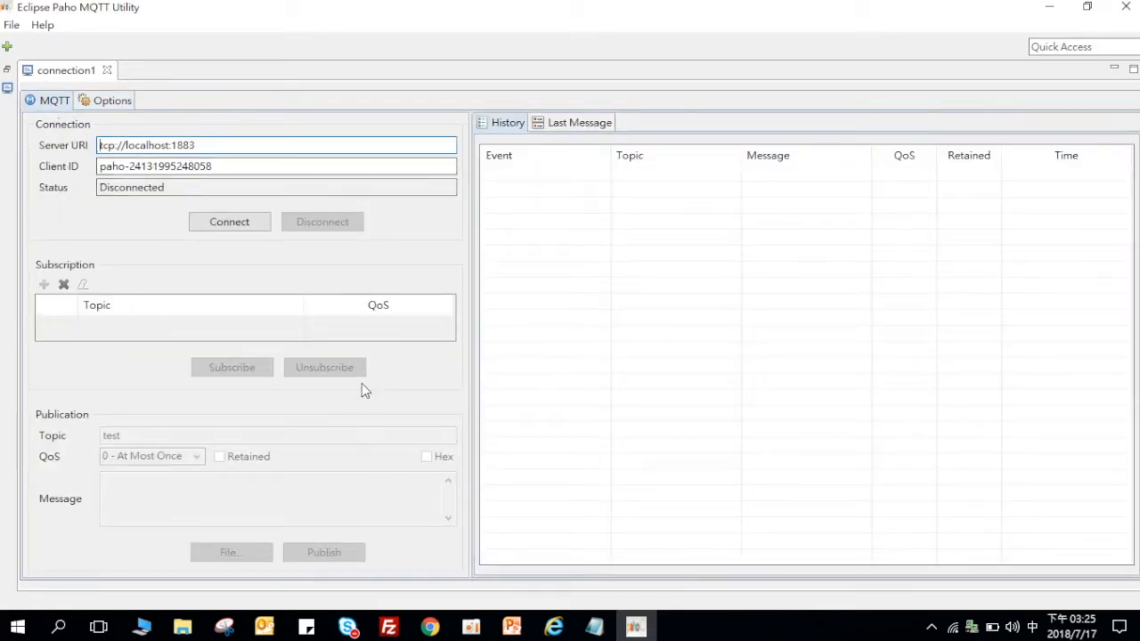
pyautogui.click(511, 625)
# Step: Copy the broker Server URL from slide 46 of the PowerPoint deck
pyautogui.scroll(-11, 42, 405)
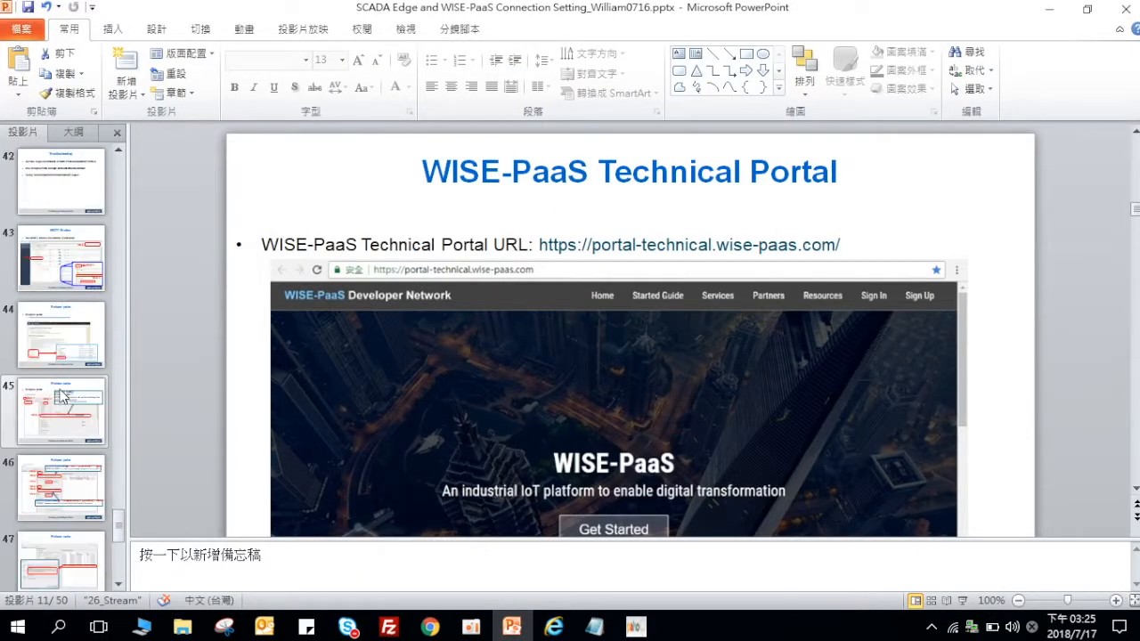
pyautogui.scroll(-1, 63, 396)
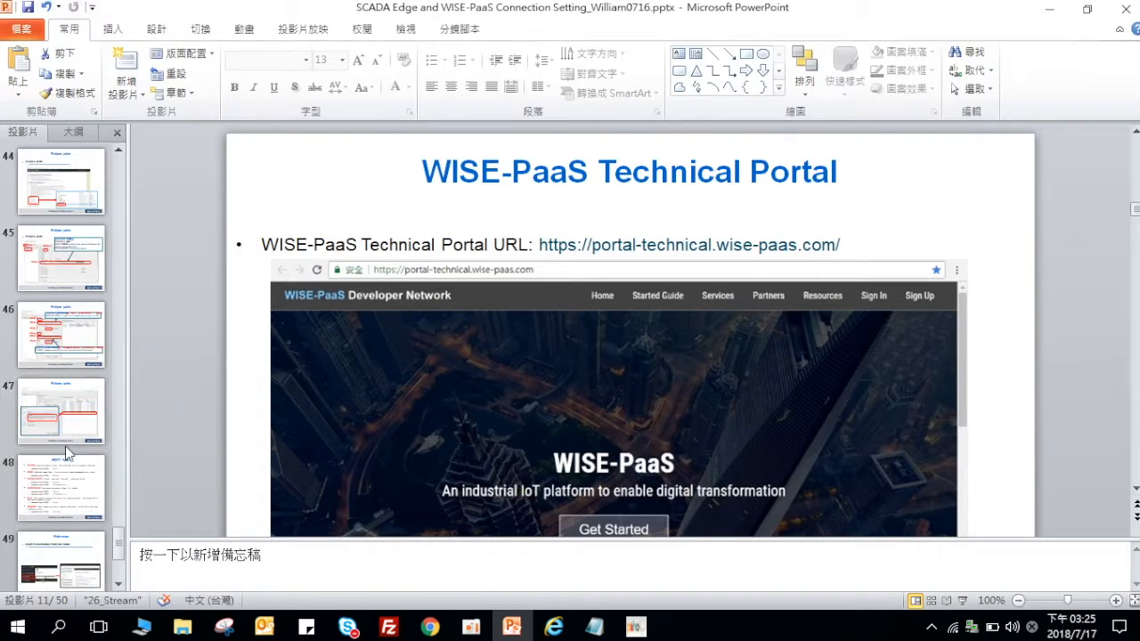
pyautogui.click(62, 337)
pyautogui.moveTo(597, 260); pyautogui.dragTo(973, 262)
pyautogui.rightClick(907, 289)
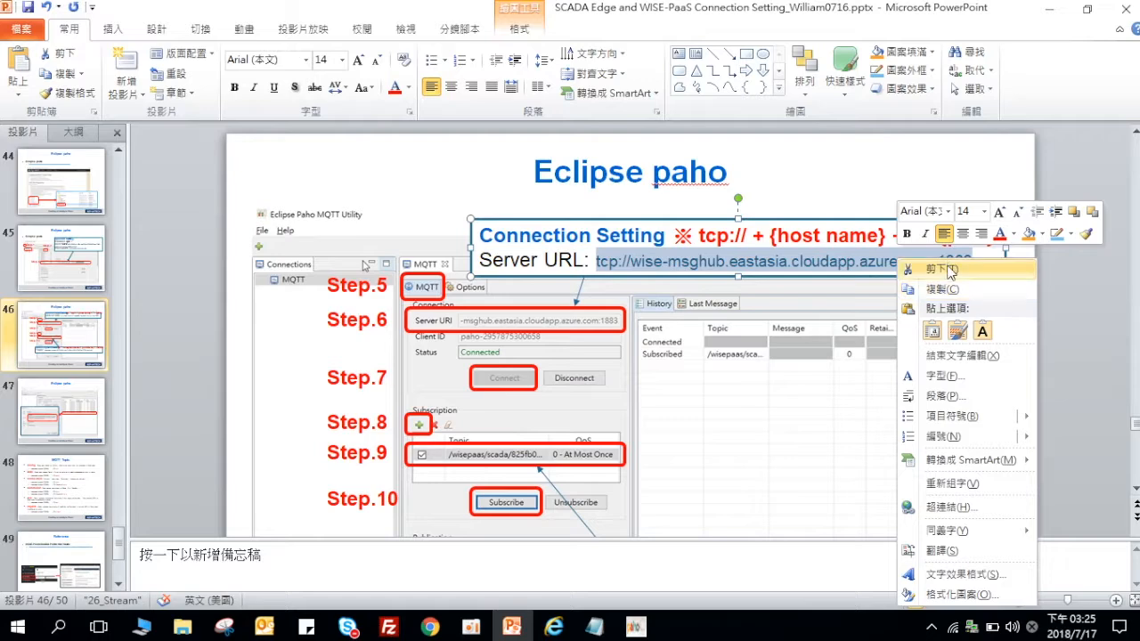
pyautogui.click(951, 286)
# Step: Replace the localhost Server URI with tcp://wise-msghub.eastasia.cloudapp.azure.com:1883 and connect
pyautogui.click(1064, 11)
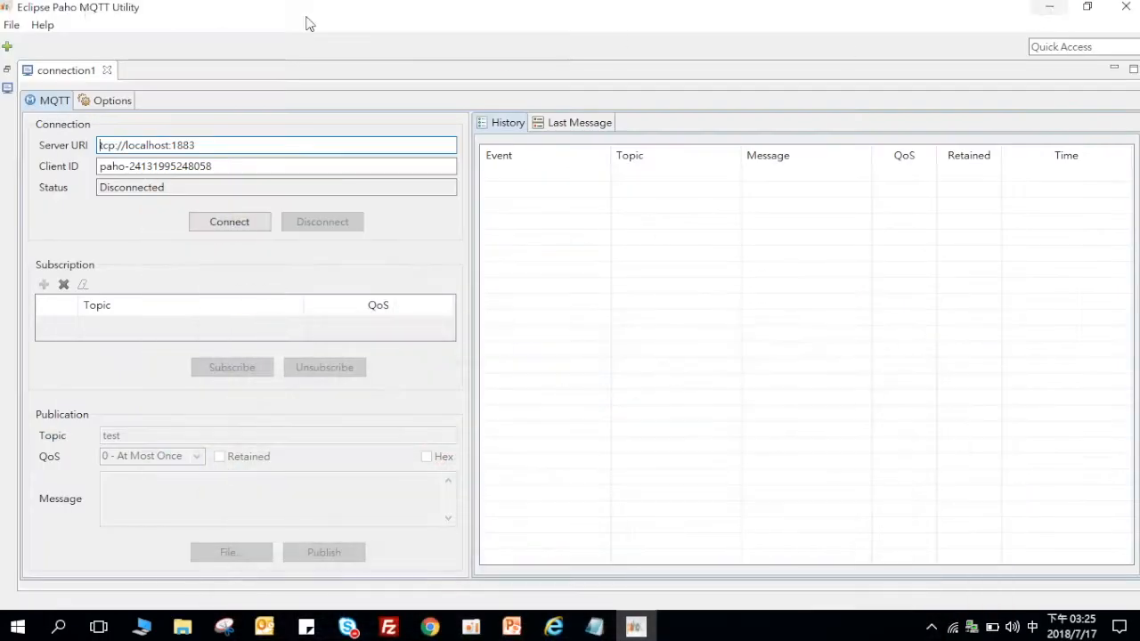
pyautogui.moveTo(228, 145); pyautogui.dragTo(86, 145)
pyautogui.rightClick(149, 158)
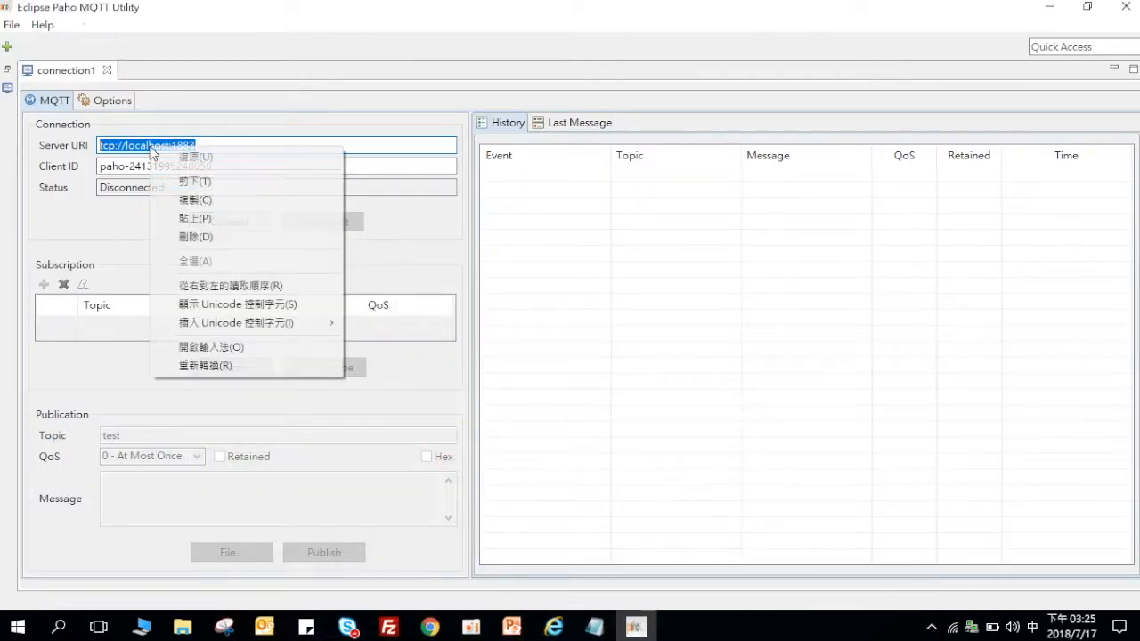
pyautogui.click(217, 219)
pyautogui.click(223, 222)
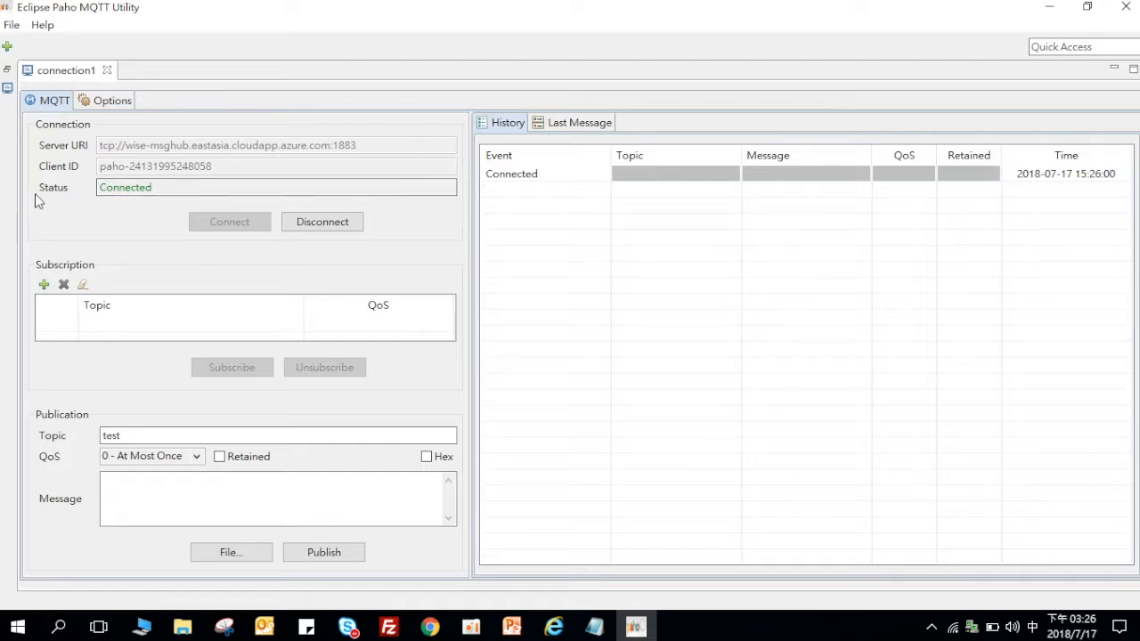
# Step: Copy the /wisepaas/scada topic prefix from the Eclipse Paho slide
pyautogui.click(43, 286)
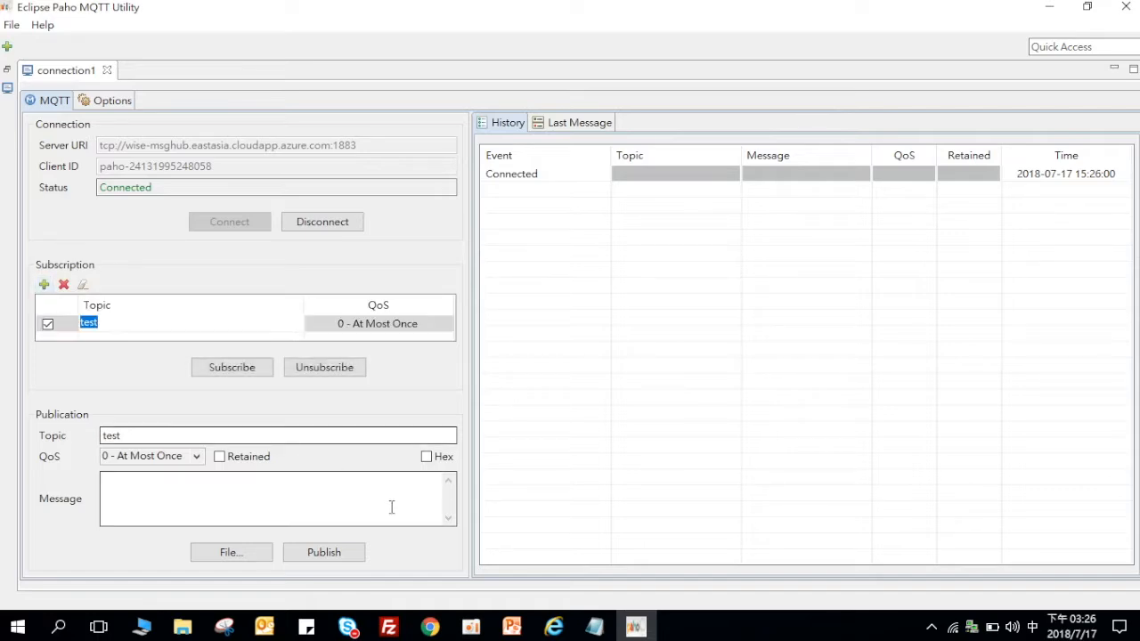
pyautogui.click(594, 626)
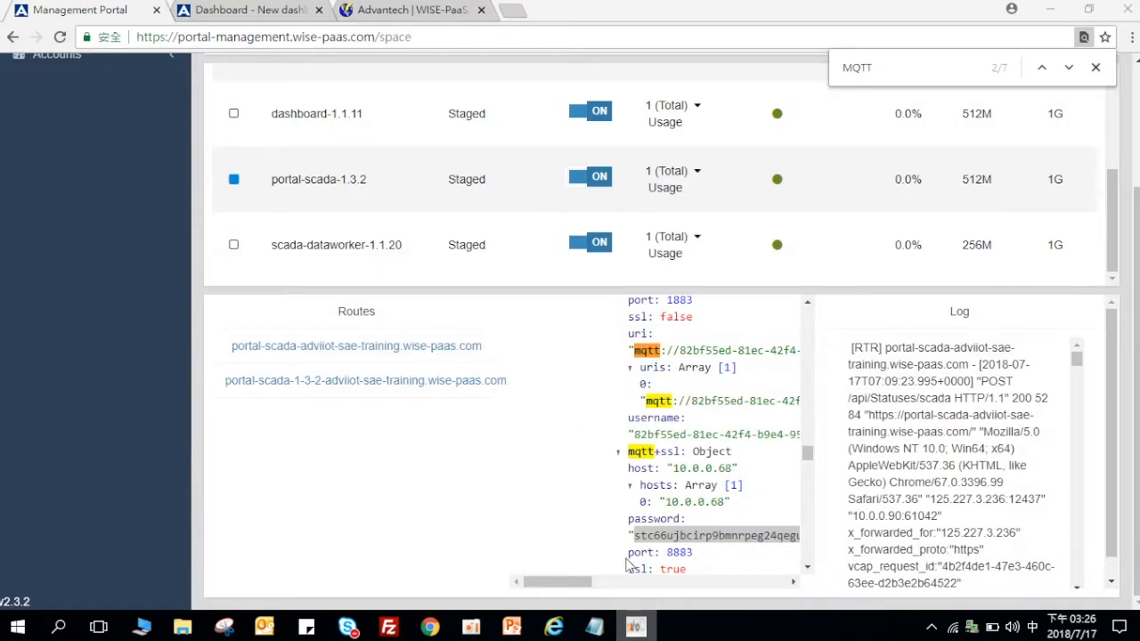
pyautogui.click(514, 627)
pyautogui.scroll(-3, 628, 294)
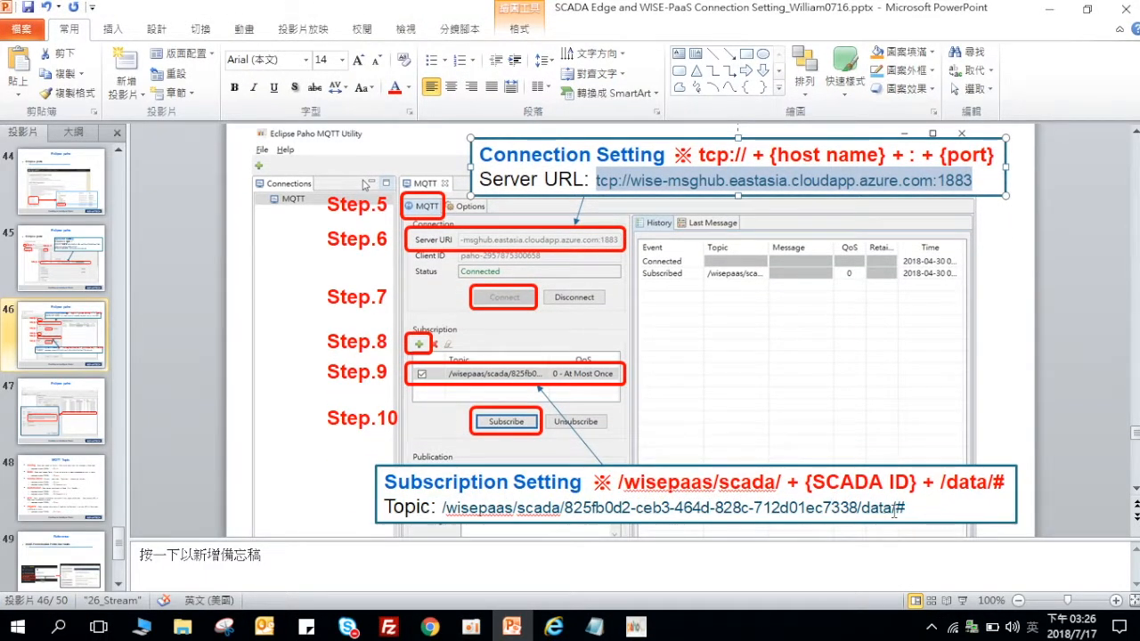
pyautogui.moveTo(442, 508); pyautogui.dragTo(560, 508)
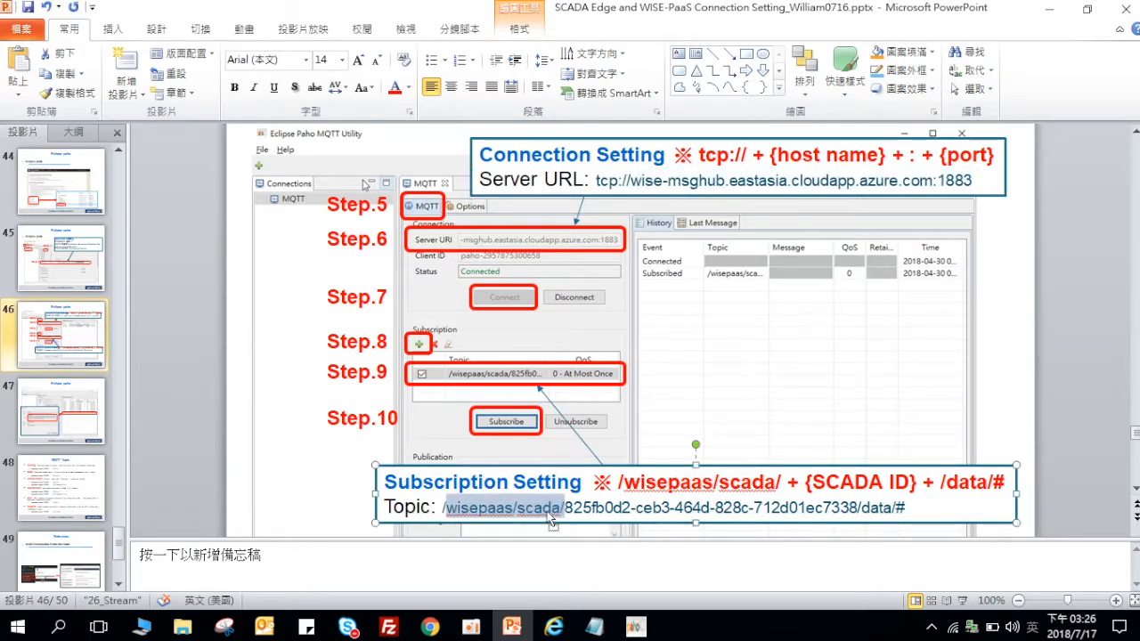
pyautogui.rightClick(450, 512)
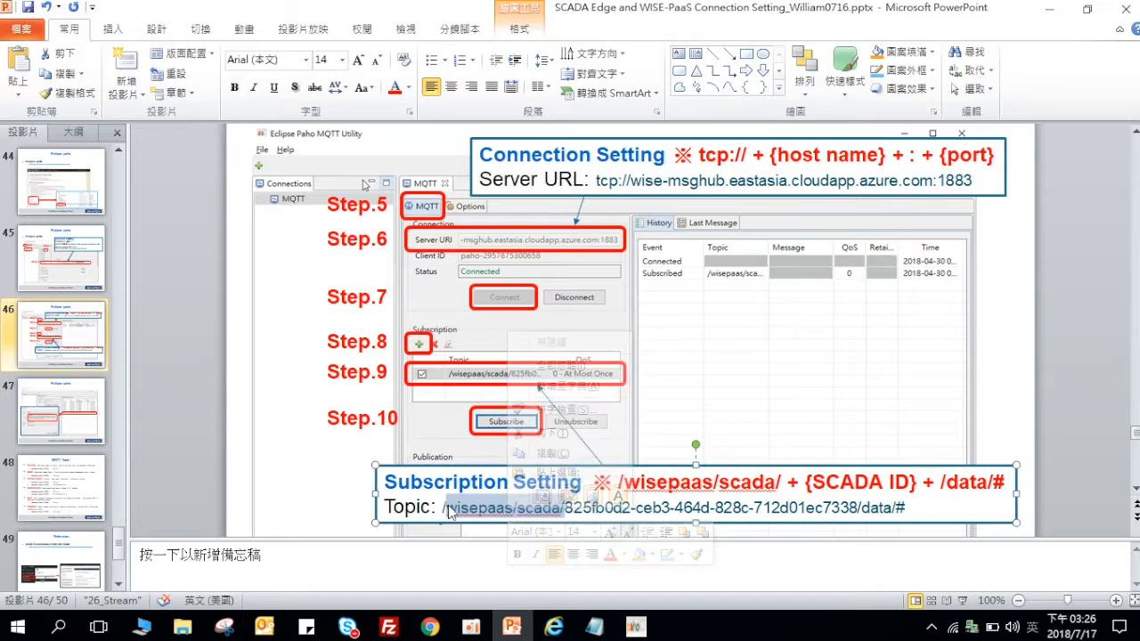
pyautogui.press('Escape')
pyautogui.hotkey('shift', 'End')
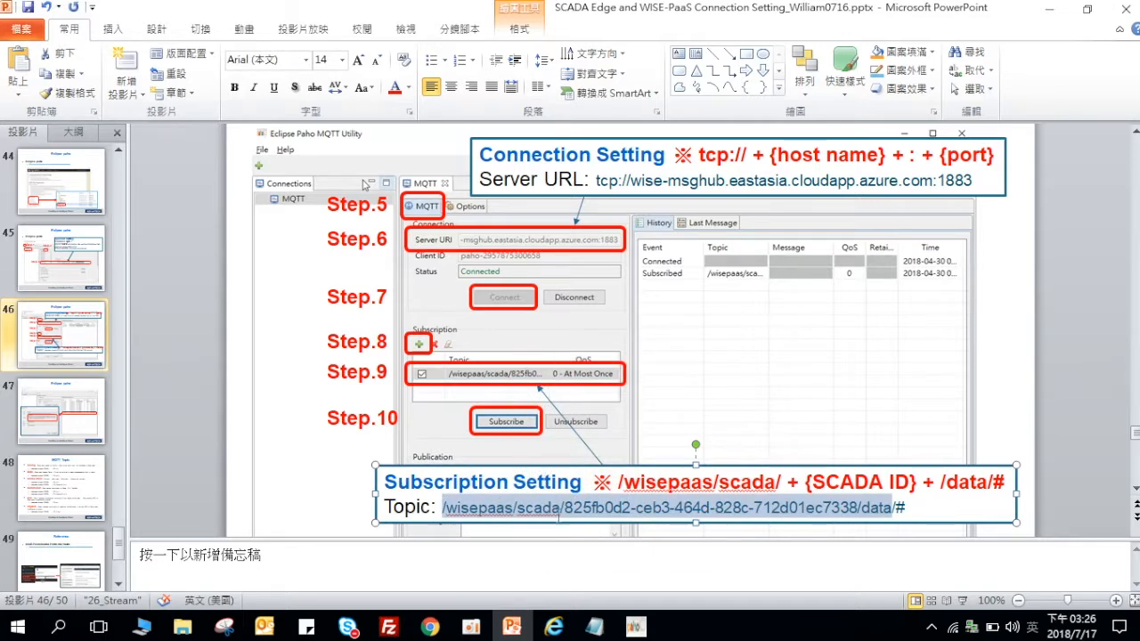
pyautogui.hotkey('ctrl', 'shift', 'Left')
pyautogui.hotkey('ctrl', 'shift', 'Left')
pyautogui.hotkey('ctrl', 'shift', 'Left')
pyautogui.hotkey('ctrl', 'shift', 'Left')
pyautogui.hotkey('ctrl', 'shift', 'Left')
pyautogui.hotkey('ctrl', 'shift', 'Left')
pyautogui.hotkey('ctrl', 'shift', 'Left')
pyautogui.hotkey('ctrl', 'shift', 'Left')
pyautogui.hotkey('ctrl', 'shift', 'Left')
pyautogui.hotkey('ctrl', 'shift', 'Left')
pyautogui.hotkey('ctrl', 'shift', 'Left')
pyautogui.hotkey('ctrl', 'shift', 'Left')
pyautogui.hotkey('ctrl', 'shift', 'Left')
pyautogui.hotkey('ctrl', 'shift', 'Right')
pyautogui.rightClick(552, 512)
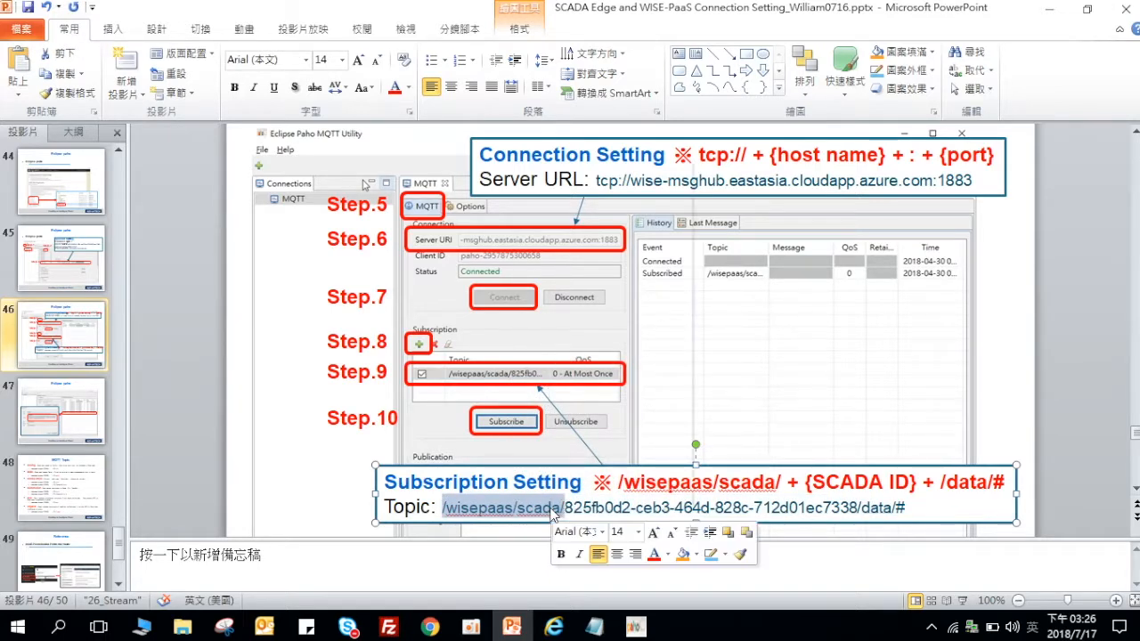
pyautogui.click(597, 191)
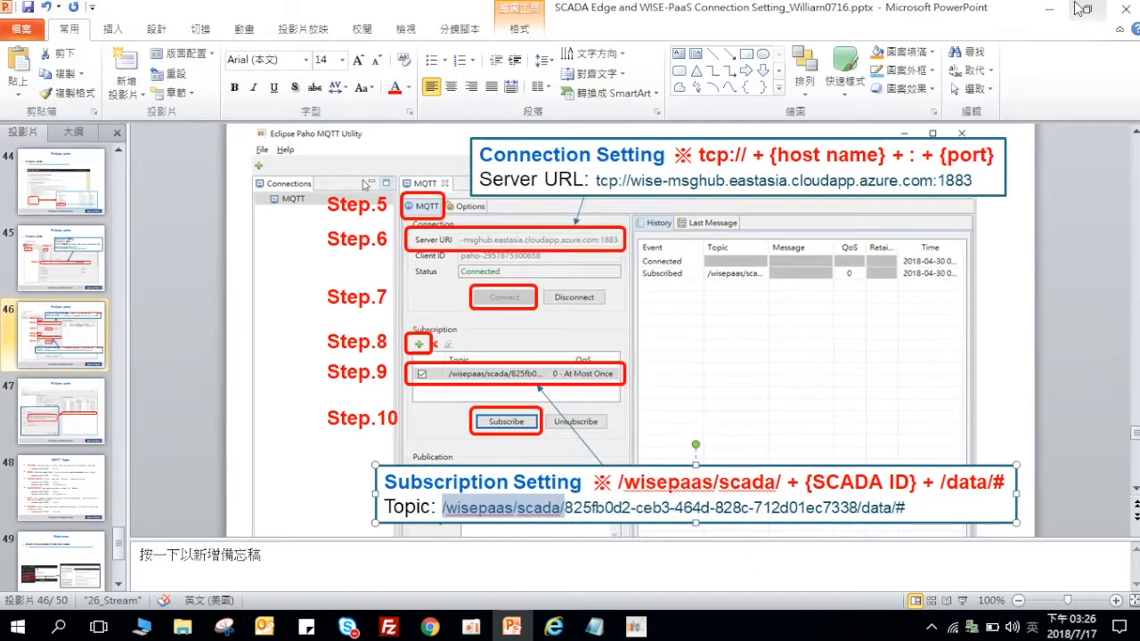
# Step: Replace the 'test' subscription topic with the pasted /wisepaas/scada/ prefix
pyautogui.click(1047, 9)
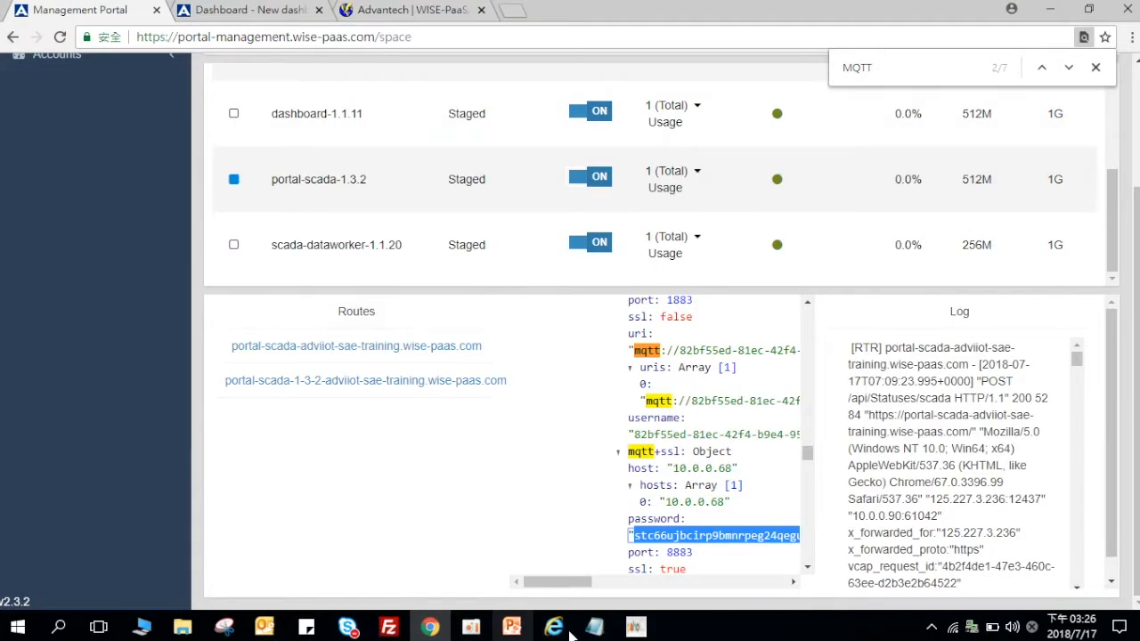
pyautogui.click(634, 628)
pyautogui.click(187, 325)
pyautogui.click(187, 326)
pyautogui.hotkey('ctrl', 'v')
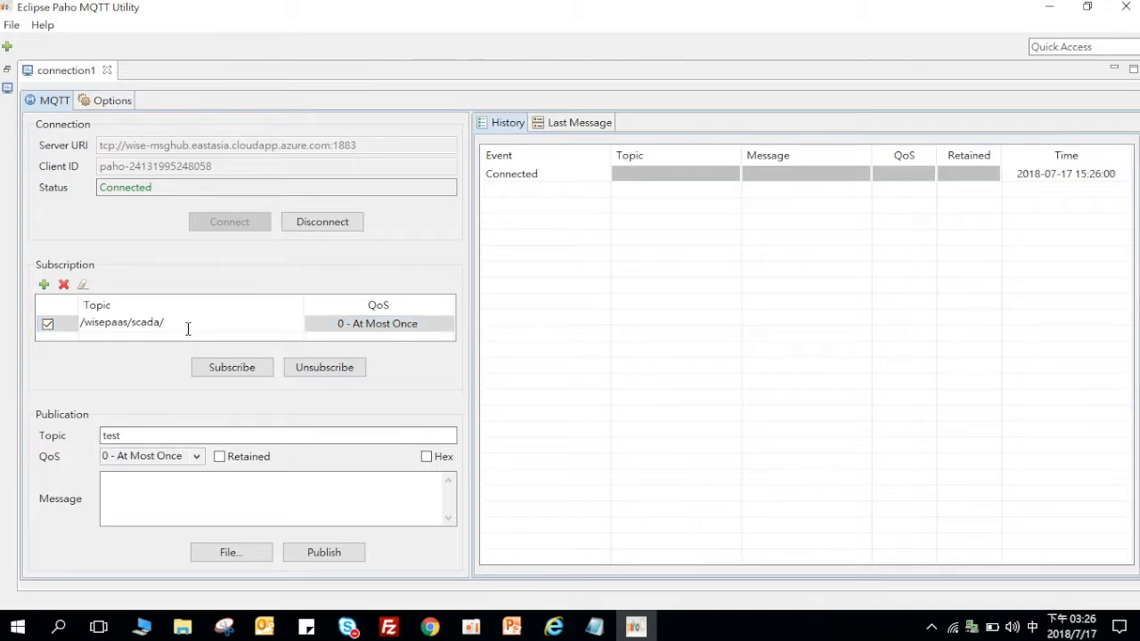
# Step: Copy the SCADA ID value from the notes
pyautogui.click(594, 628)
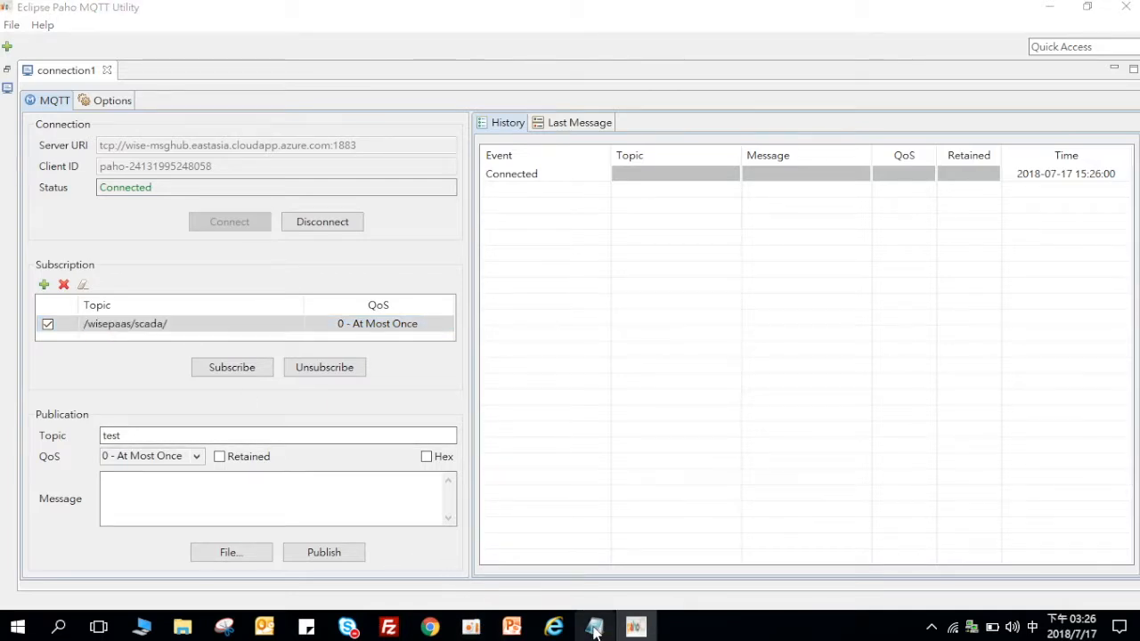
pyautogui.moveTo(554, 158); pyautogui.dragTo(357, 159)
pyautogui.click(347, 160)
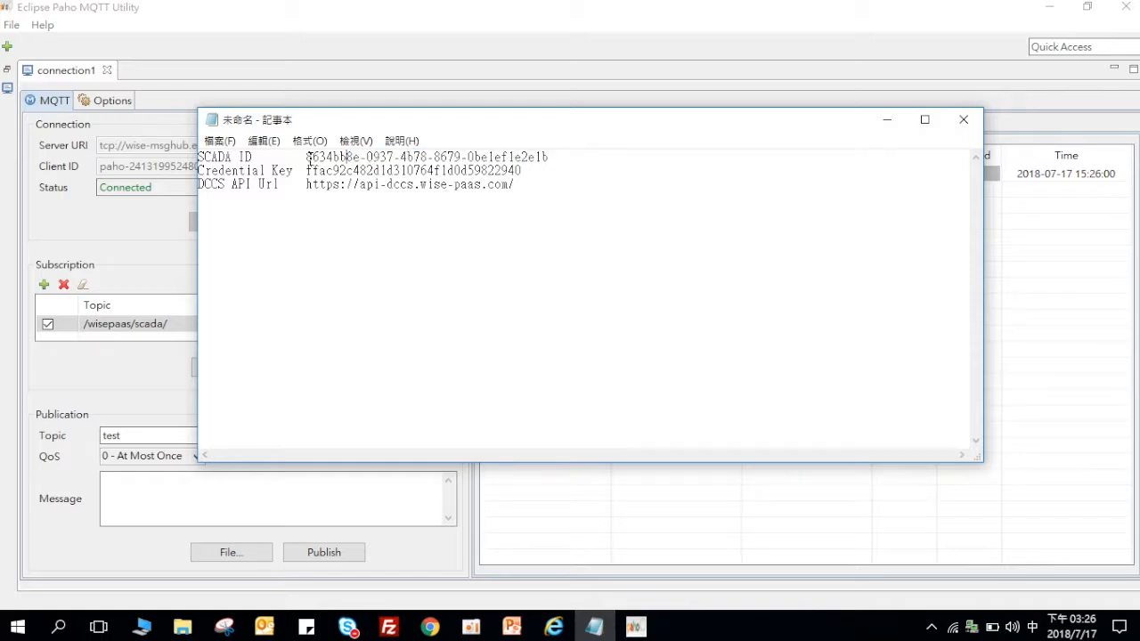
pyautogui.moveTo(319, 159); pyautogui.dragTo(546, 158)
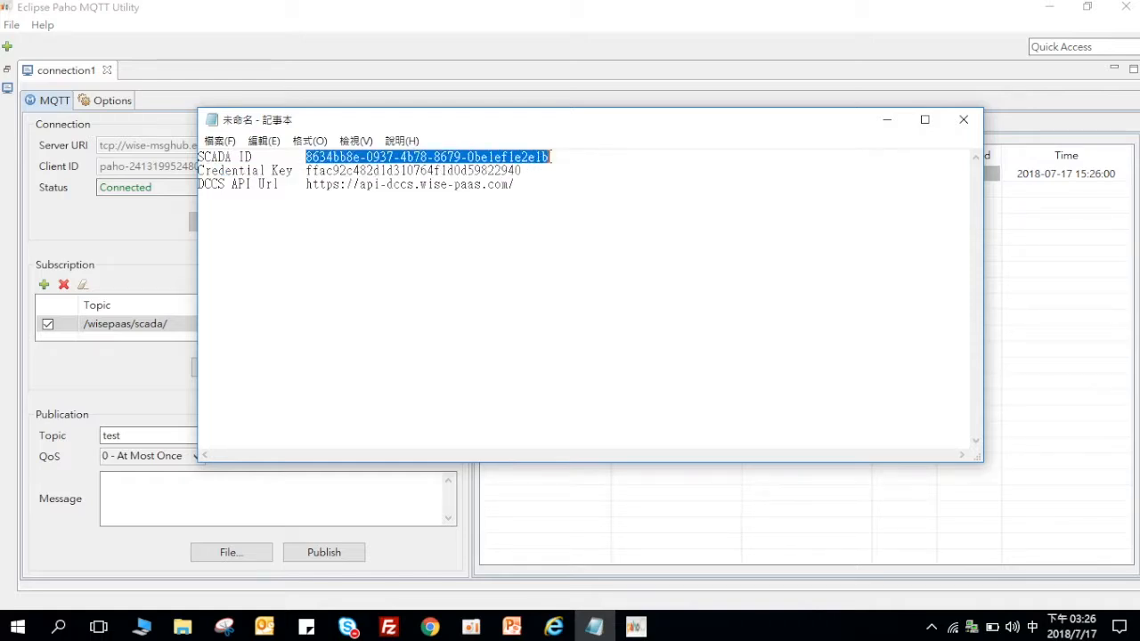
pyautogui.rightClick(527, 157)
pyautogui.click(555, 209)
# Step: Append the SCADA ID and /data/# to the topic, then subscribe
pyautogui.click(508, 7)
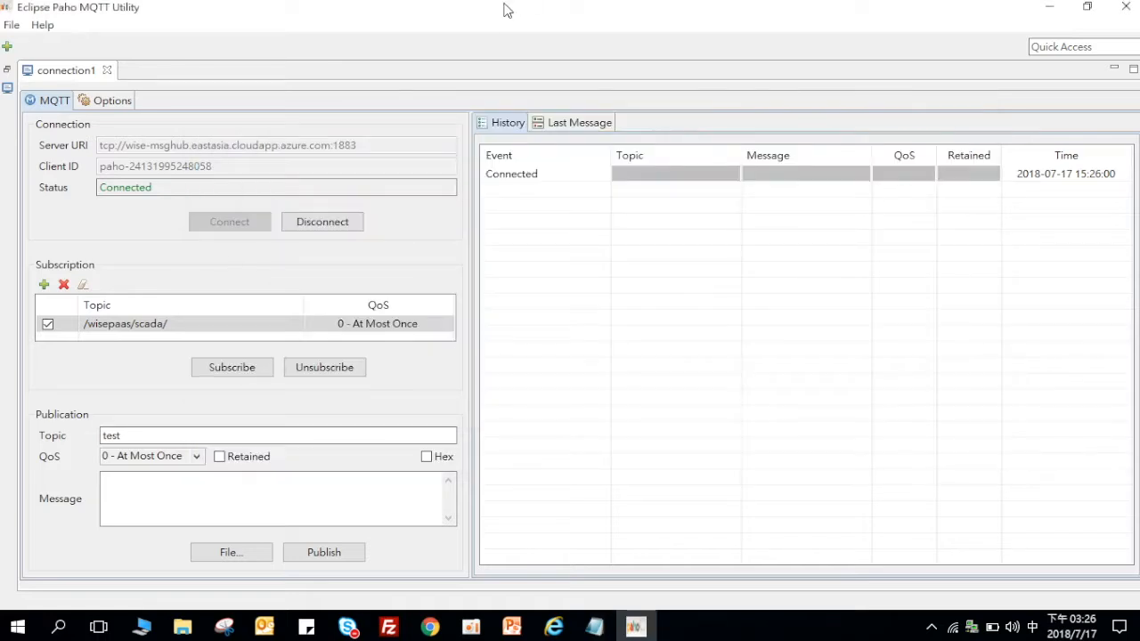
pyautogui.click(248, 328)
pyautogui.click(250, 327)
pyautogui.press('End')
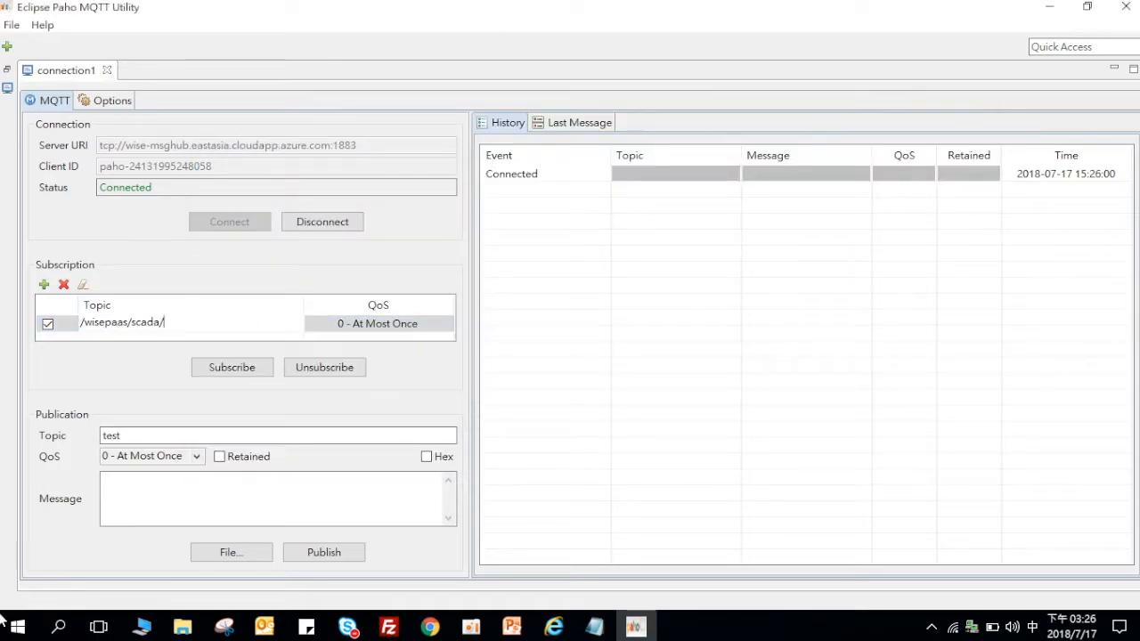
pyautogui.hotkey('ctrl', 'v')
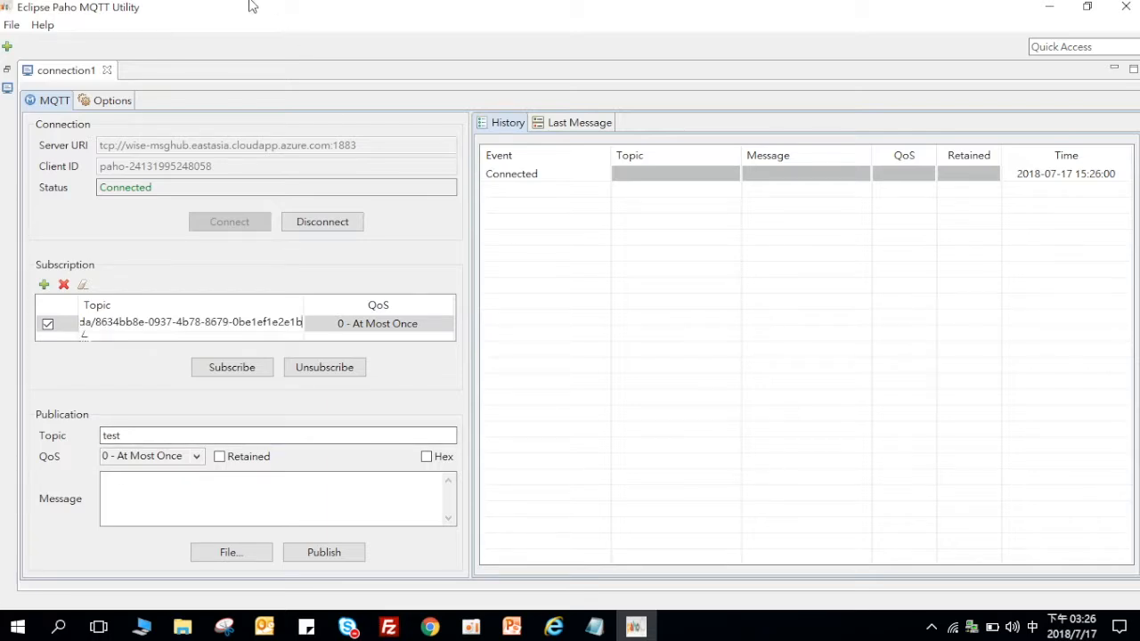
pyautogui.press('shift')
pyautogui.write('/')
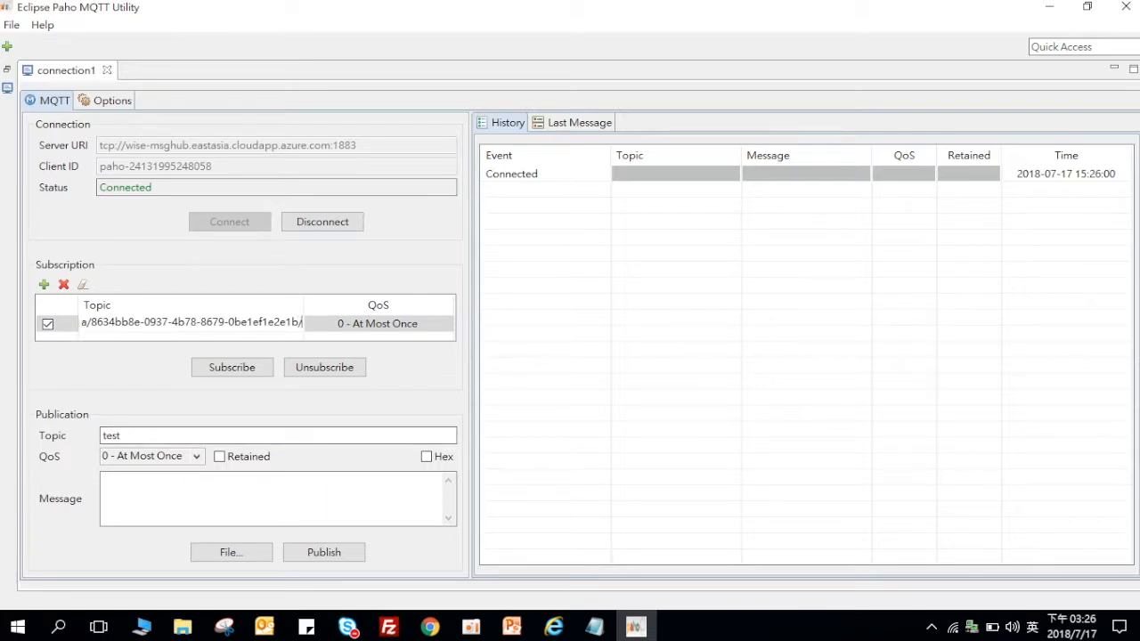
pyautogui.write('data/')
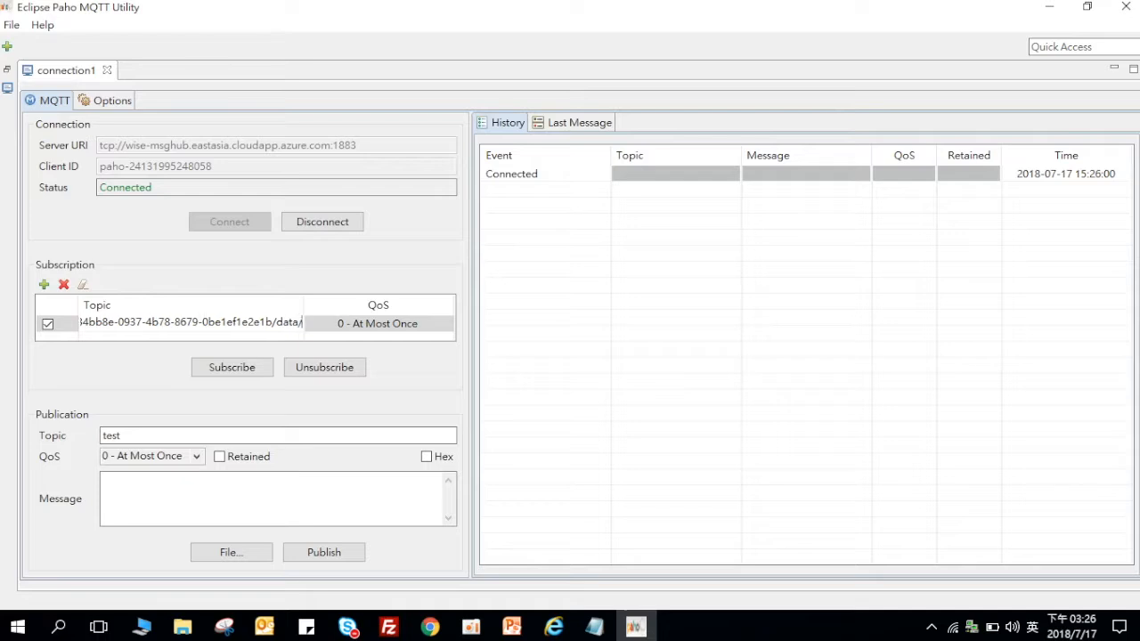
pyautogui.write('#')
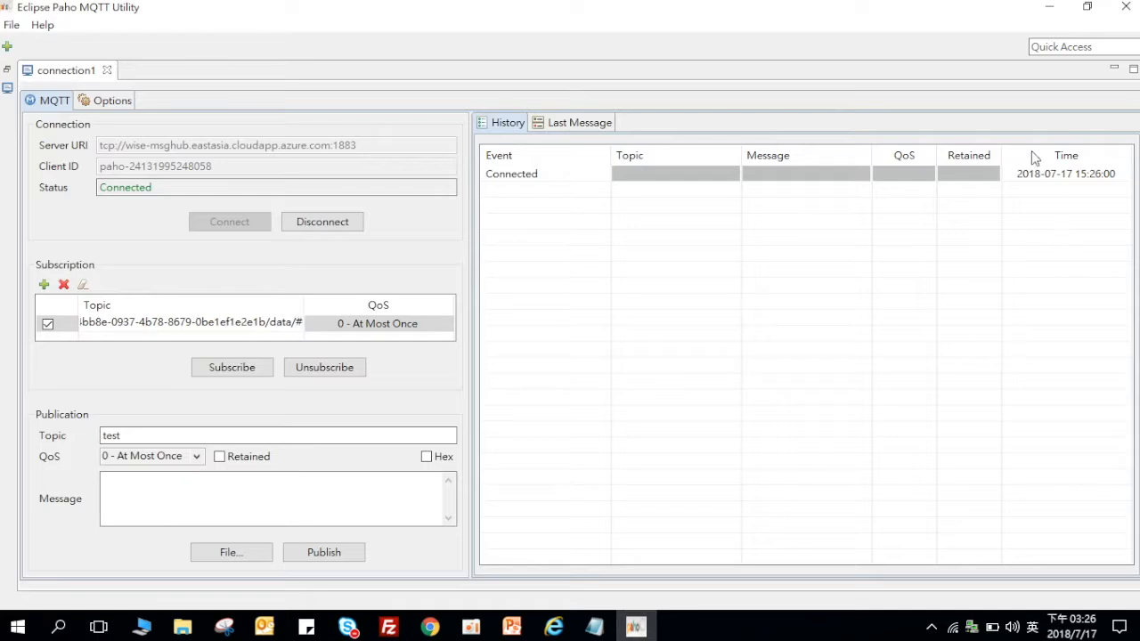
pyautogui.click(244, 371)
pyautogui.click(244, 371)
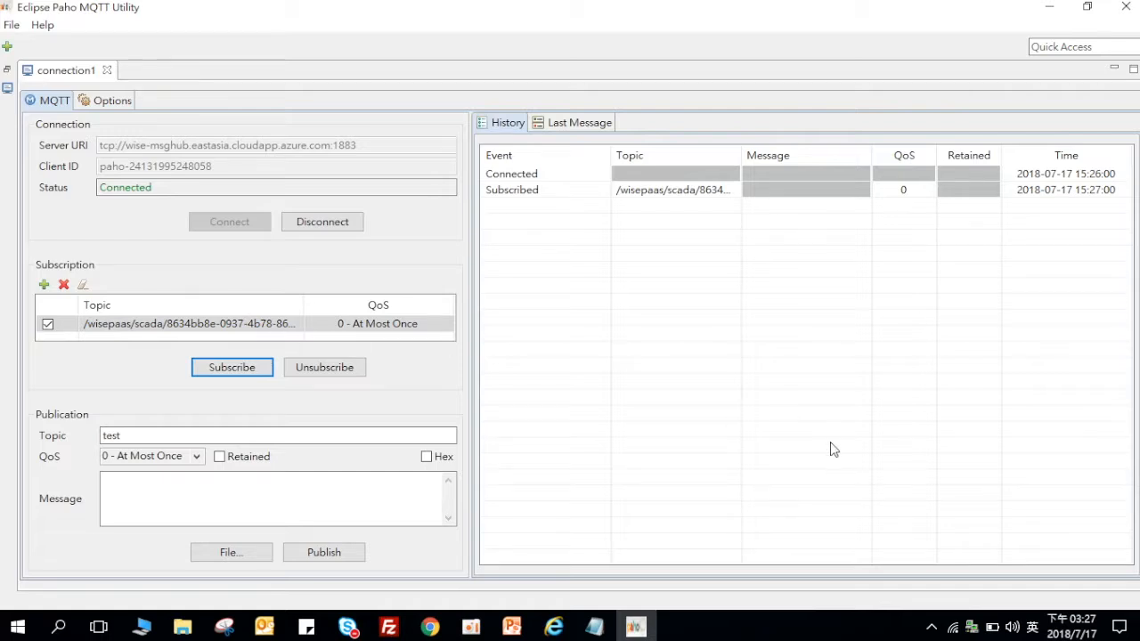
pyautogui.rightClick(981, 623)
# Step: Launch ViewDAQ and set Tag01's value to 80 with the keypad
pyautogui.click(1018, 504)
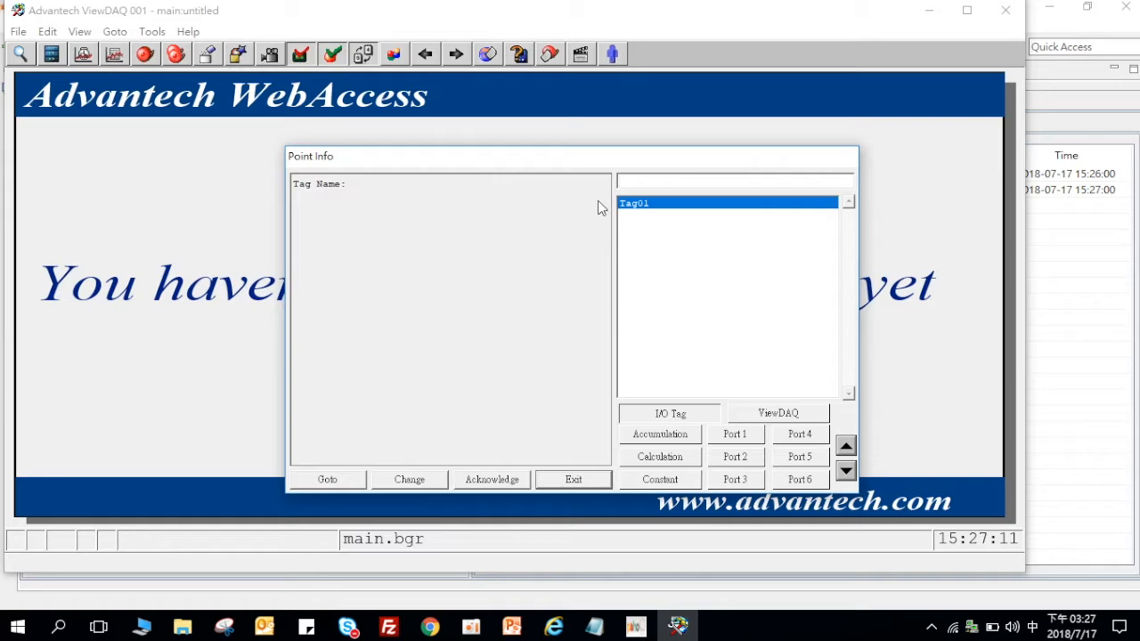
pyautogui.click(658, 215)
pyautogui.click(410, 479)
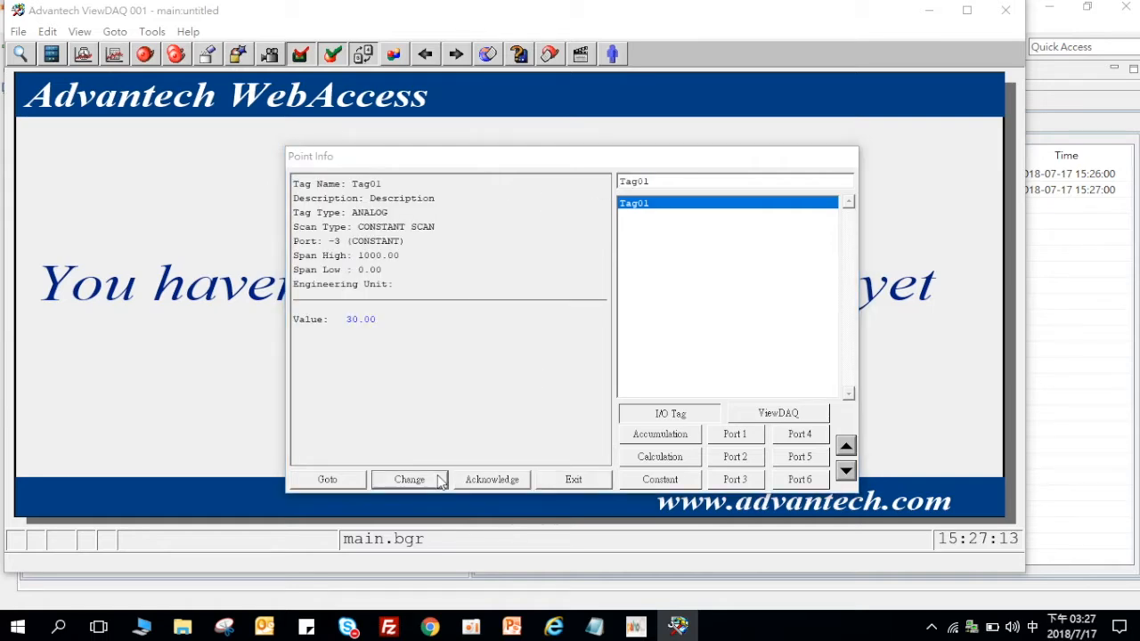
pyautogui.click(641, 323)
pyautogui.click(594, 431)
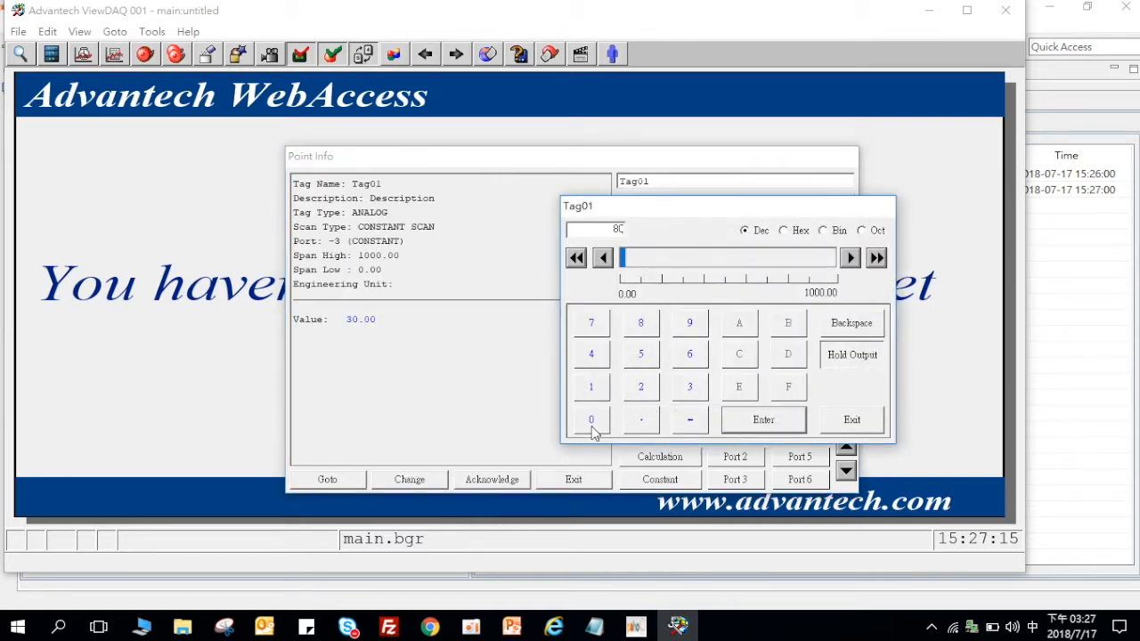
pyautogui.click(763, 420)
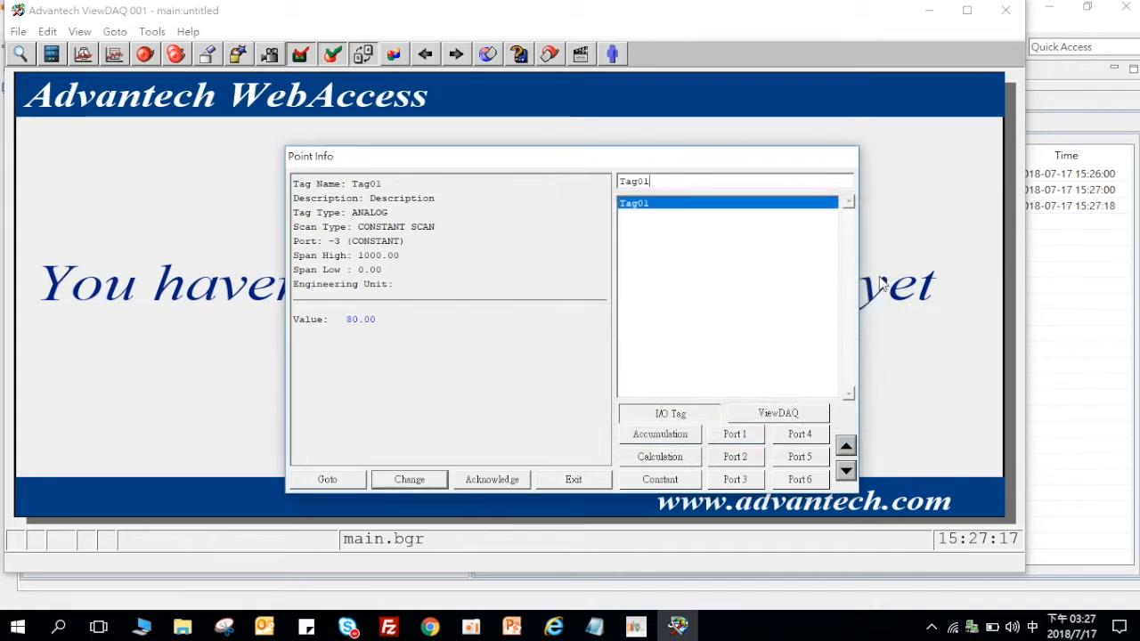
pyautogui.click(574, 481)
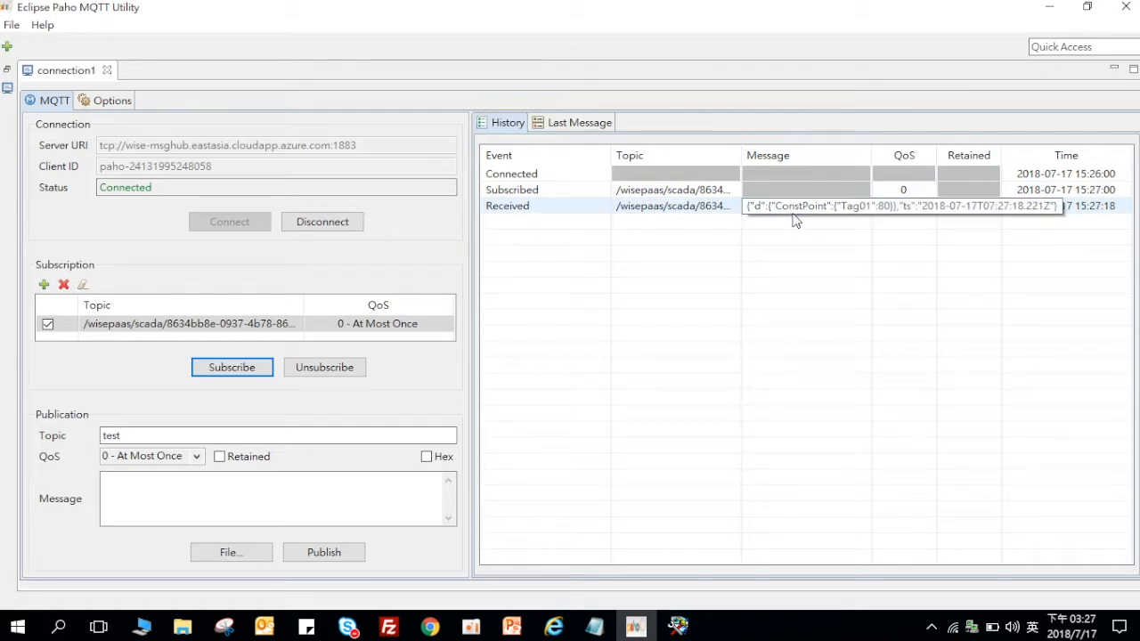
# Step: Inspect the received message for Tag01 = 80, then minimize Paho and Notepad
pyautogui.doubleClick(793, 213)
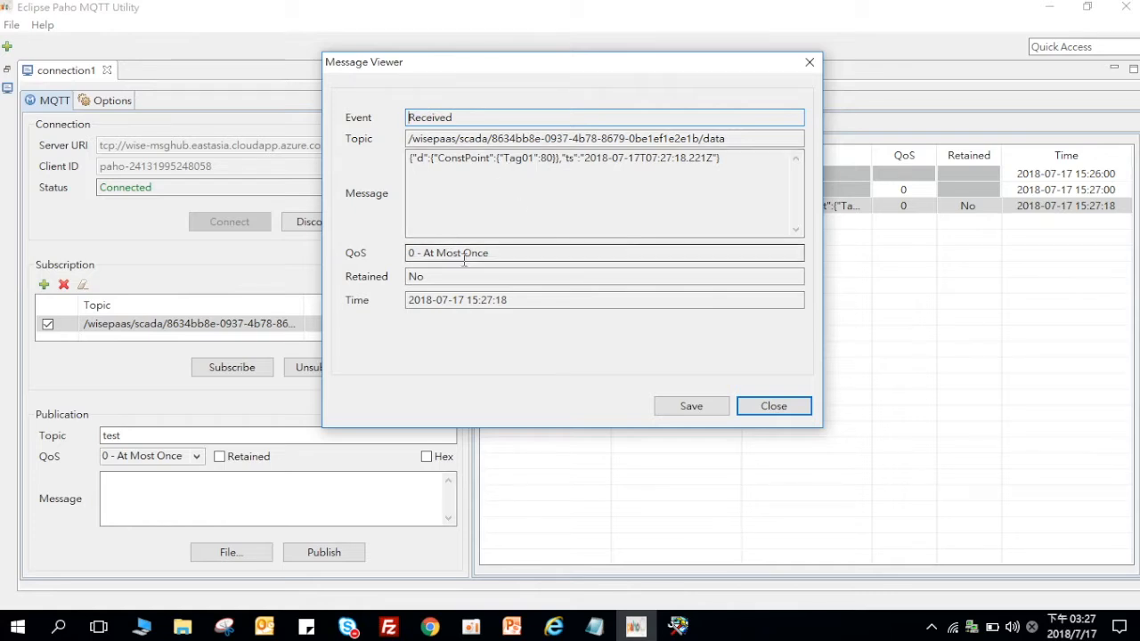
pyautogui.moveTo(508, 158); pyautogui.dragTo(556, 160)
pyautogui.click(556, 160)
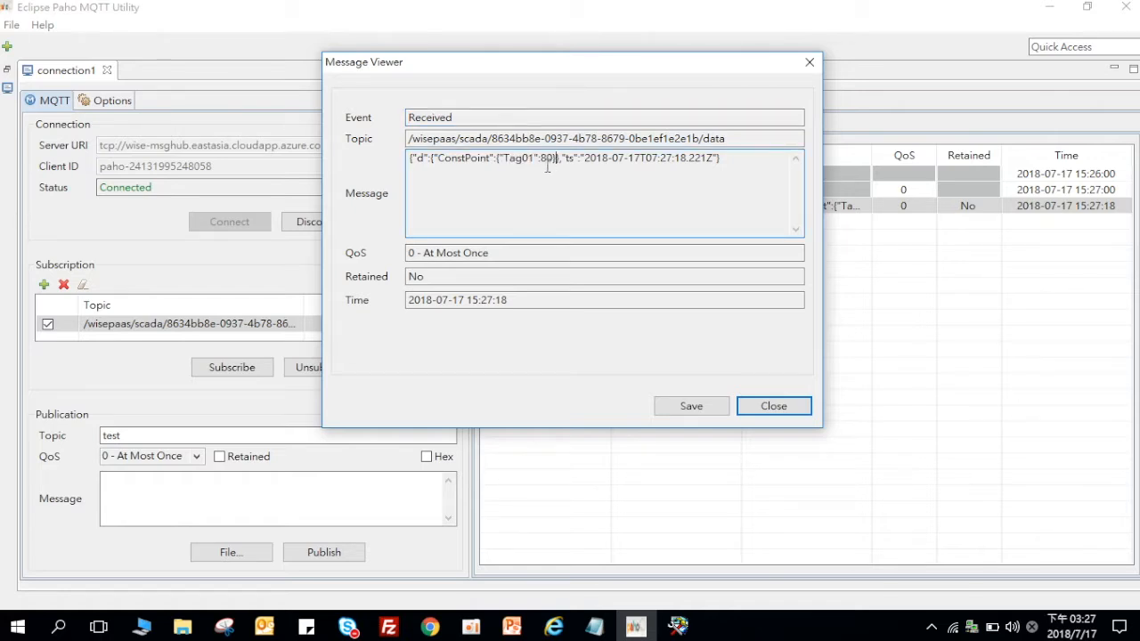
pyautogui.click(712, 408)
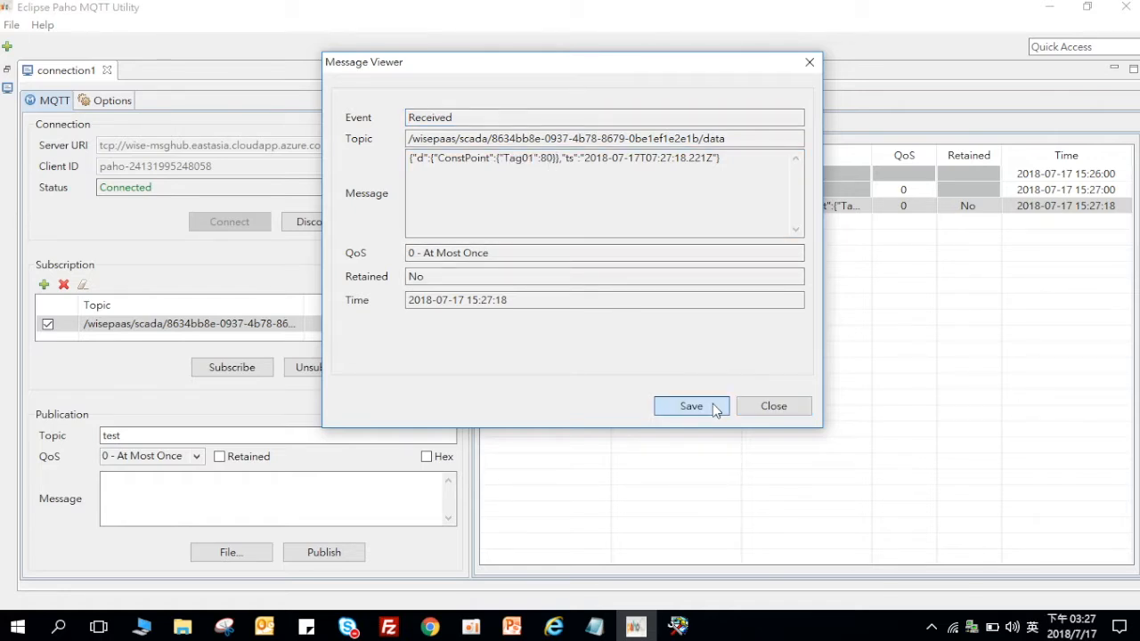
pyautogui.click(713, 404)
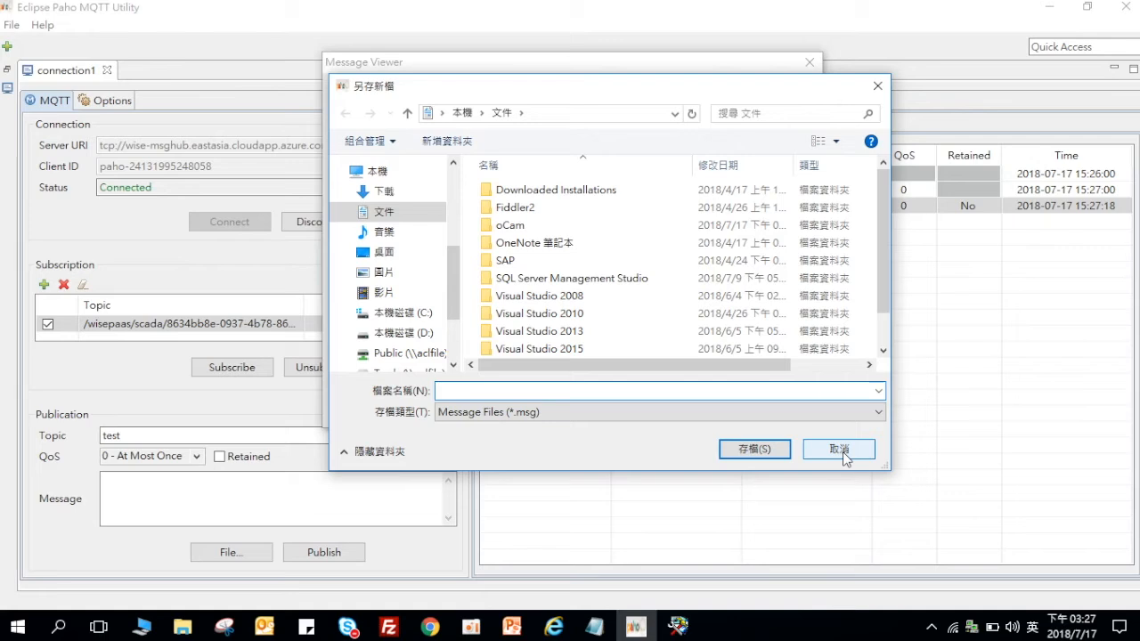
pyautogui.click(843, 451)
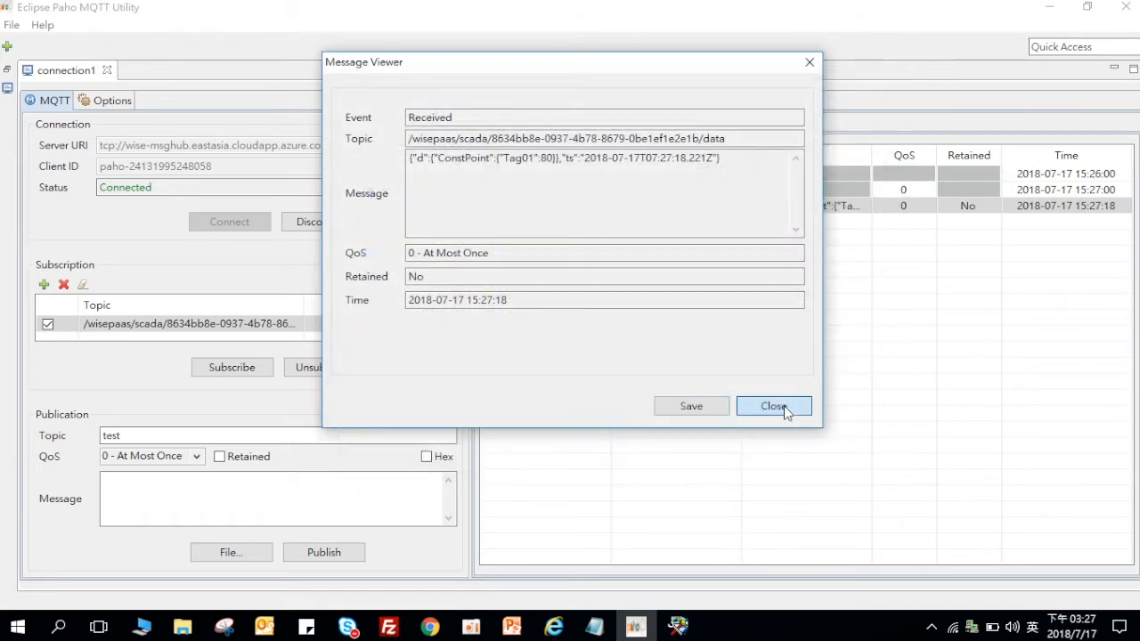
pyautogui.click(773, 406)
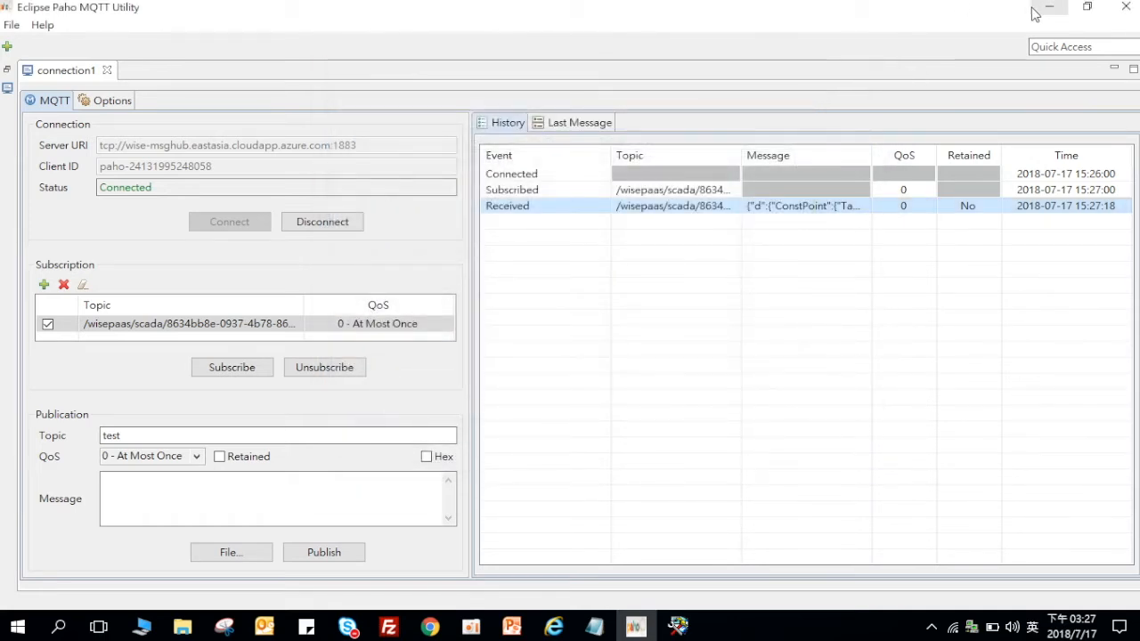
pyautogui.click(1035, 11)
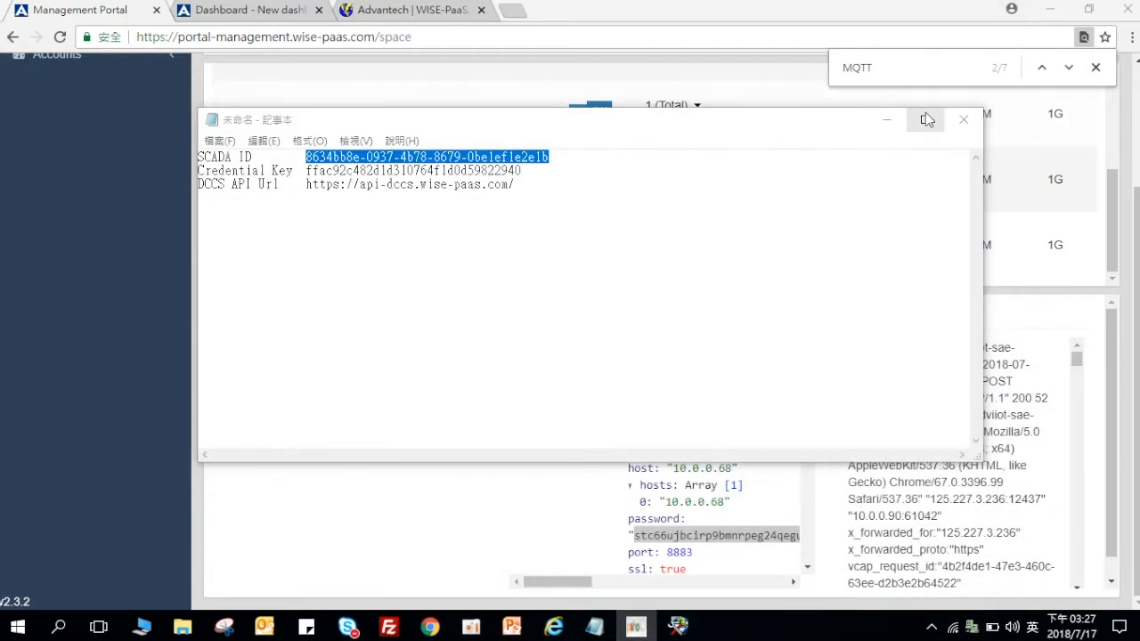
pyautogui.click(894, 125)
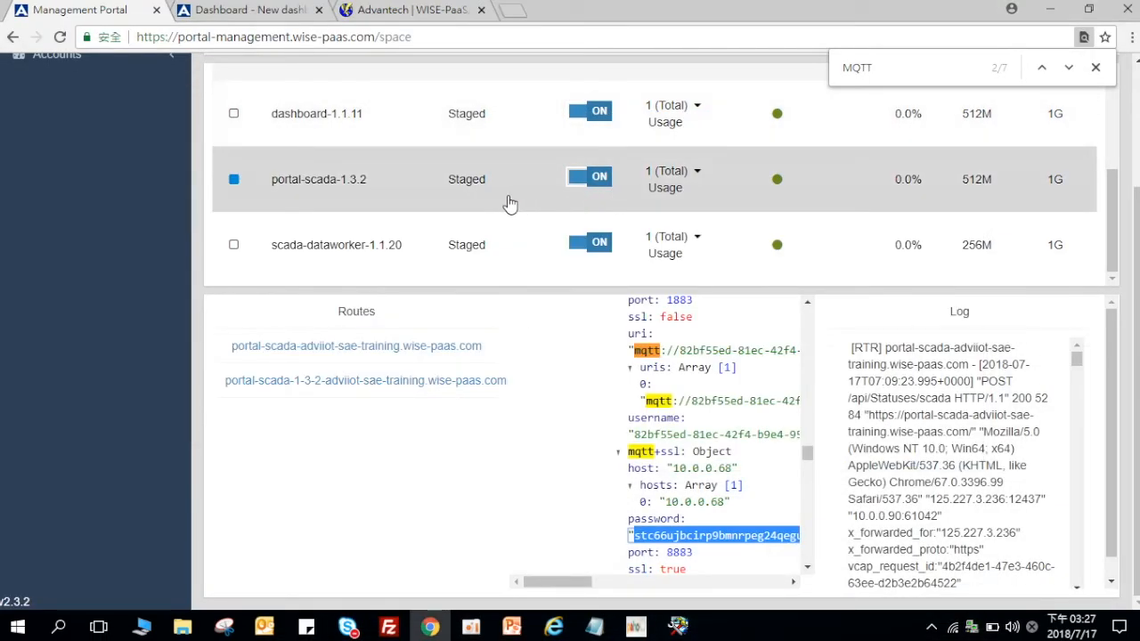